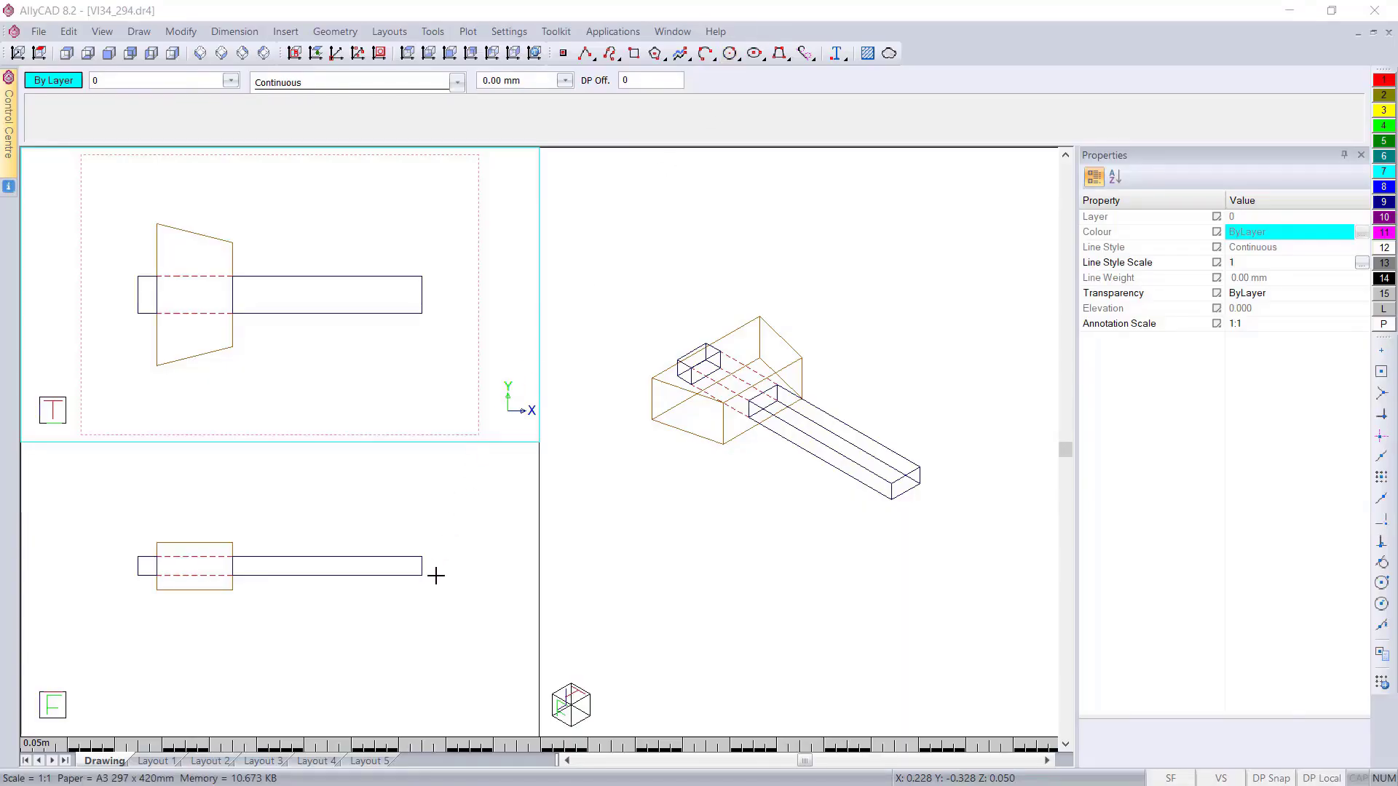
Step: Delete Layouts 1, 3 and 5, keeping only Layout 2 and Layout 4
{"action": "right_click", "coordinate": [257, 761]}
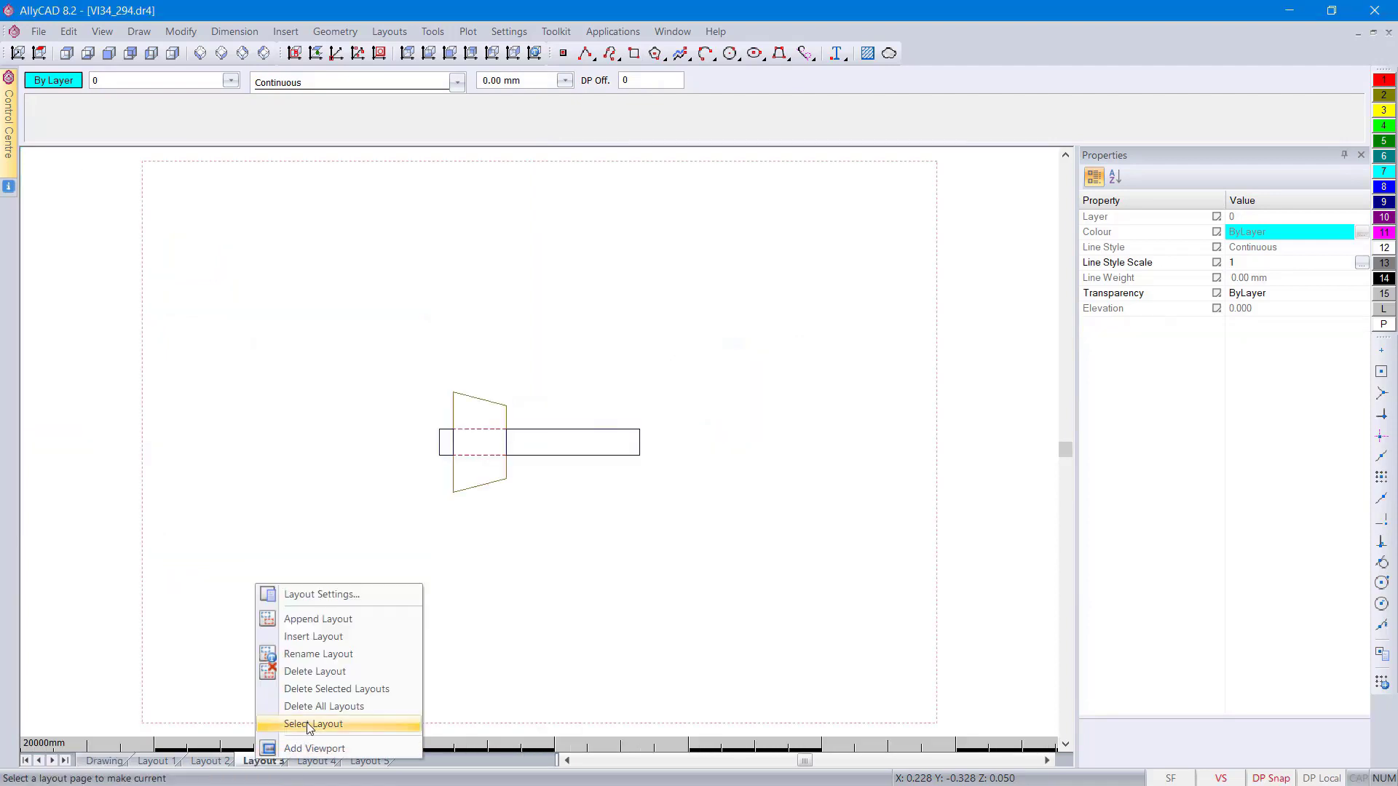
{"action": "left_click", "coordinate": [330, 694]}
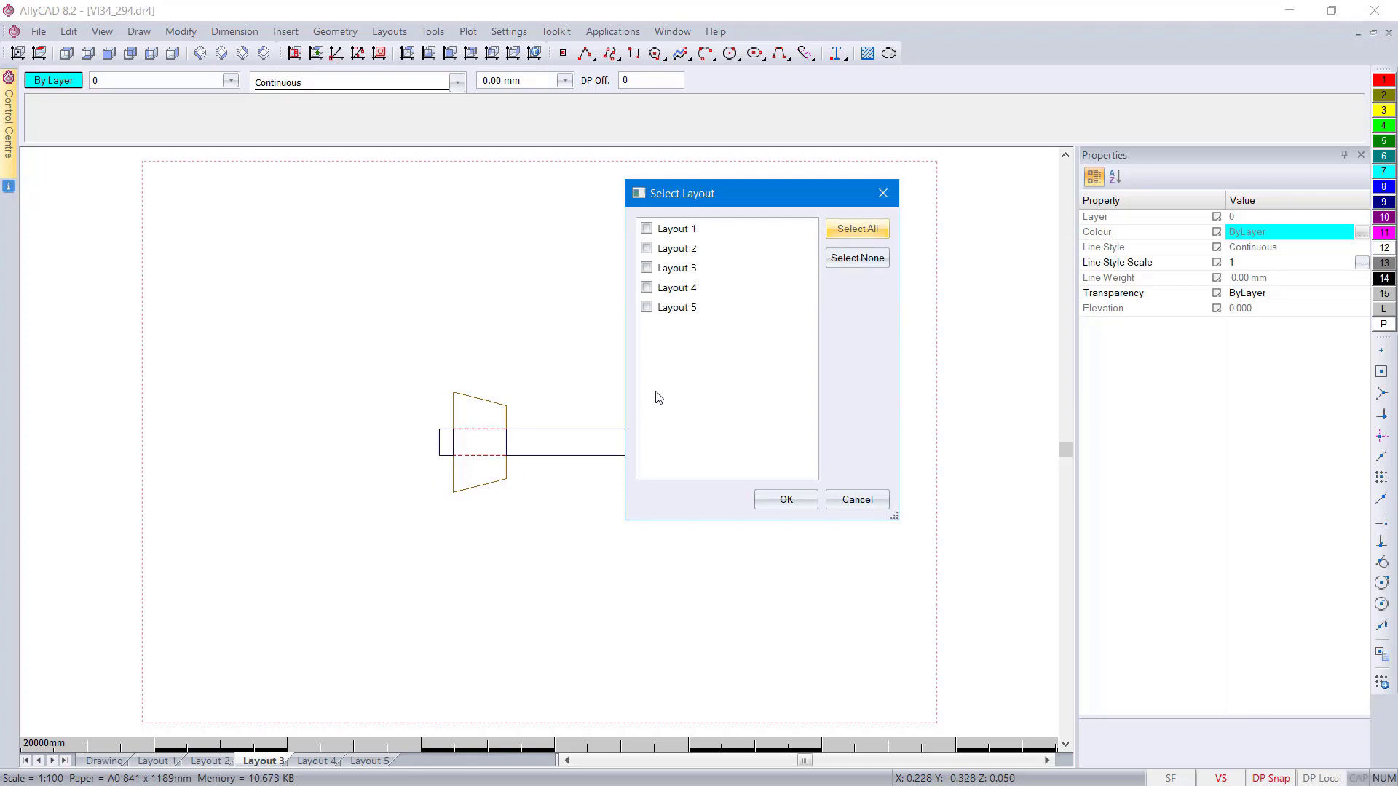
{"action": "left_click", "coordinate": [854, 229]}
{"action": "left_click", "coordinate": [646, 248]}
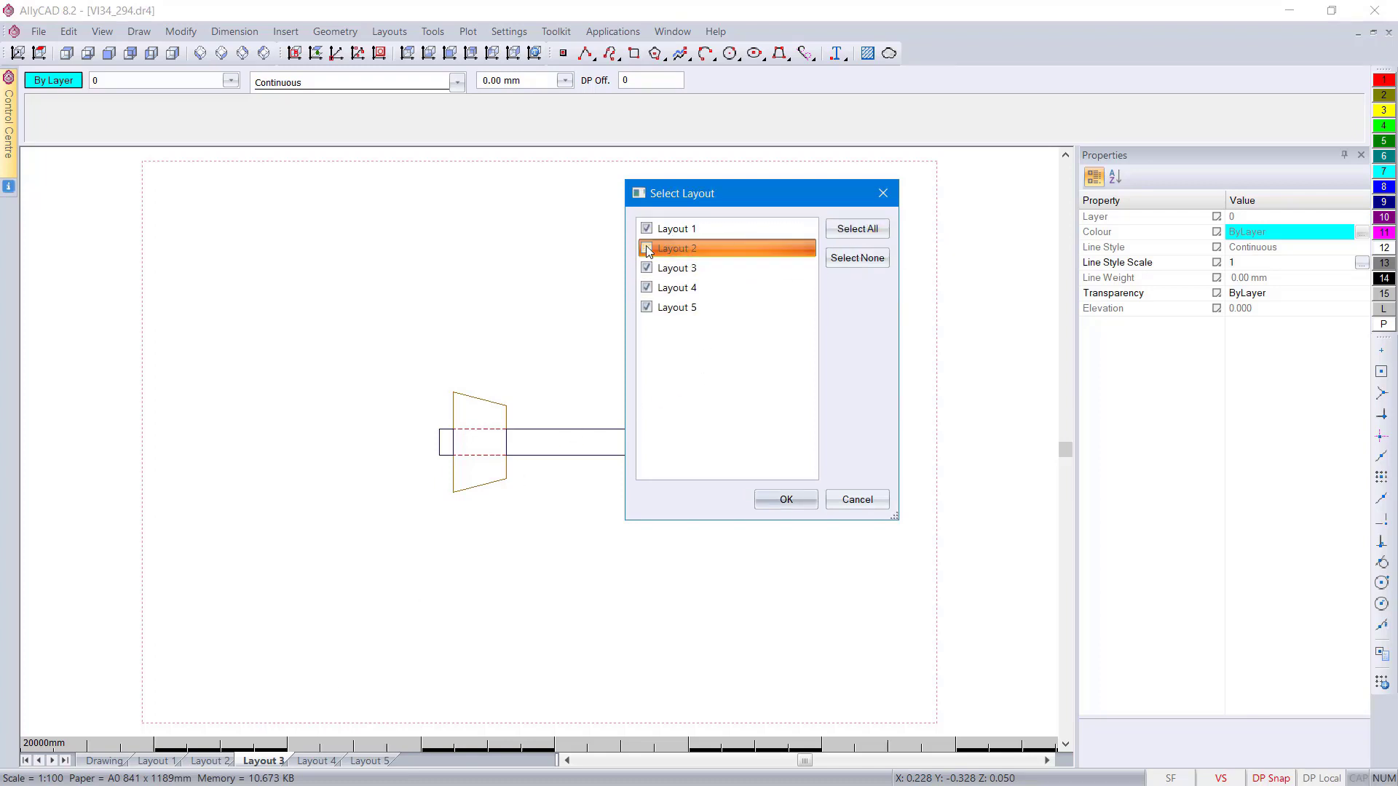
{"action": "left_click", "coordinate": [647, 289]}
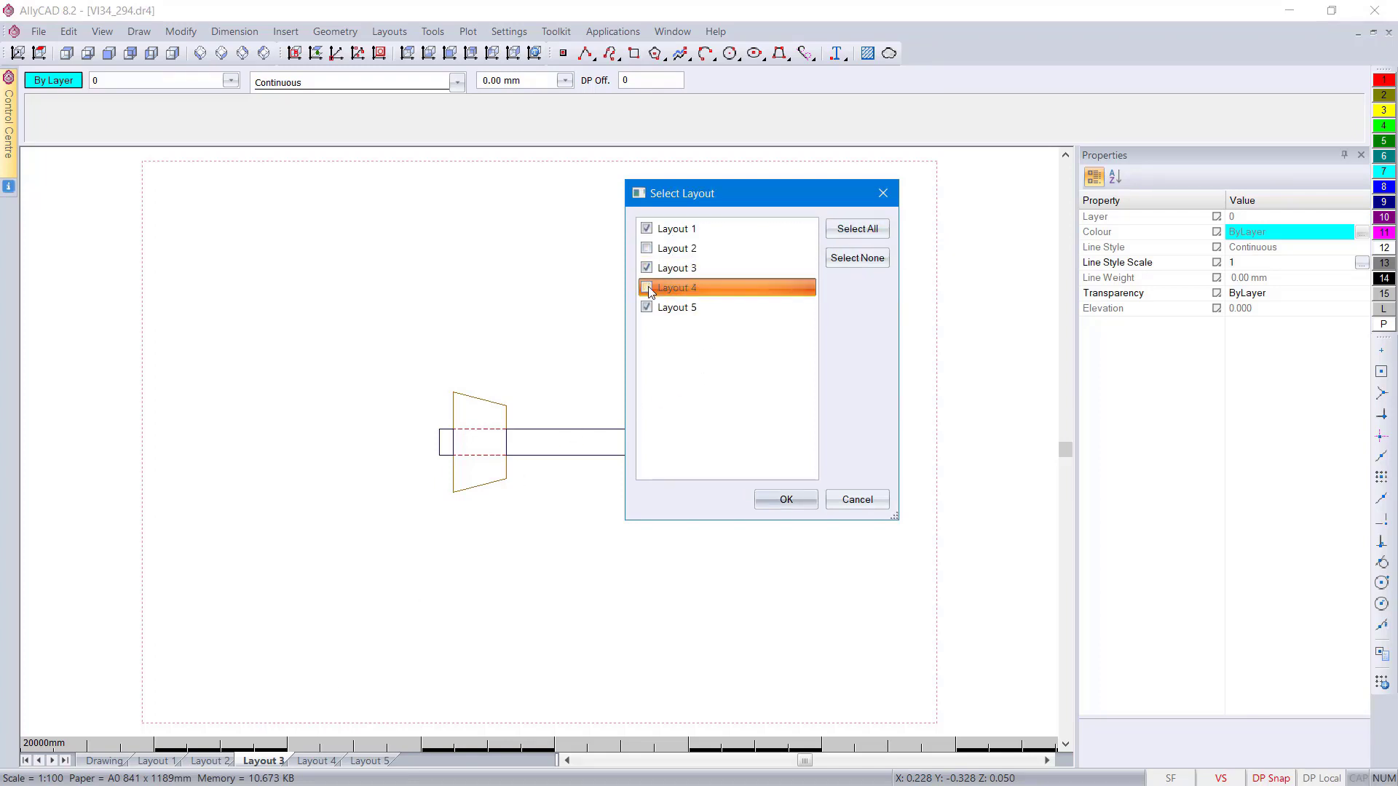
{"action": "left_click", "coordinate": [785, 499]}
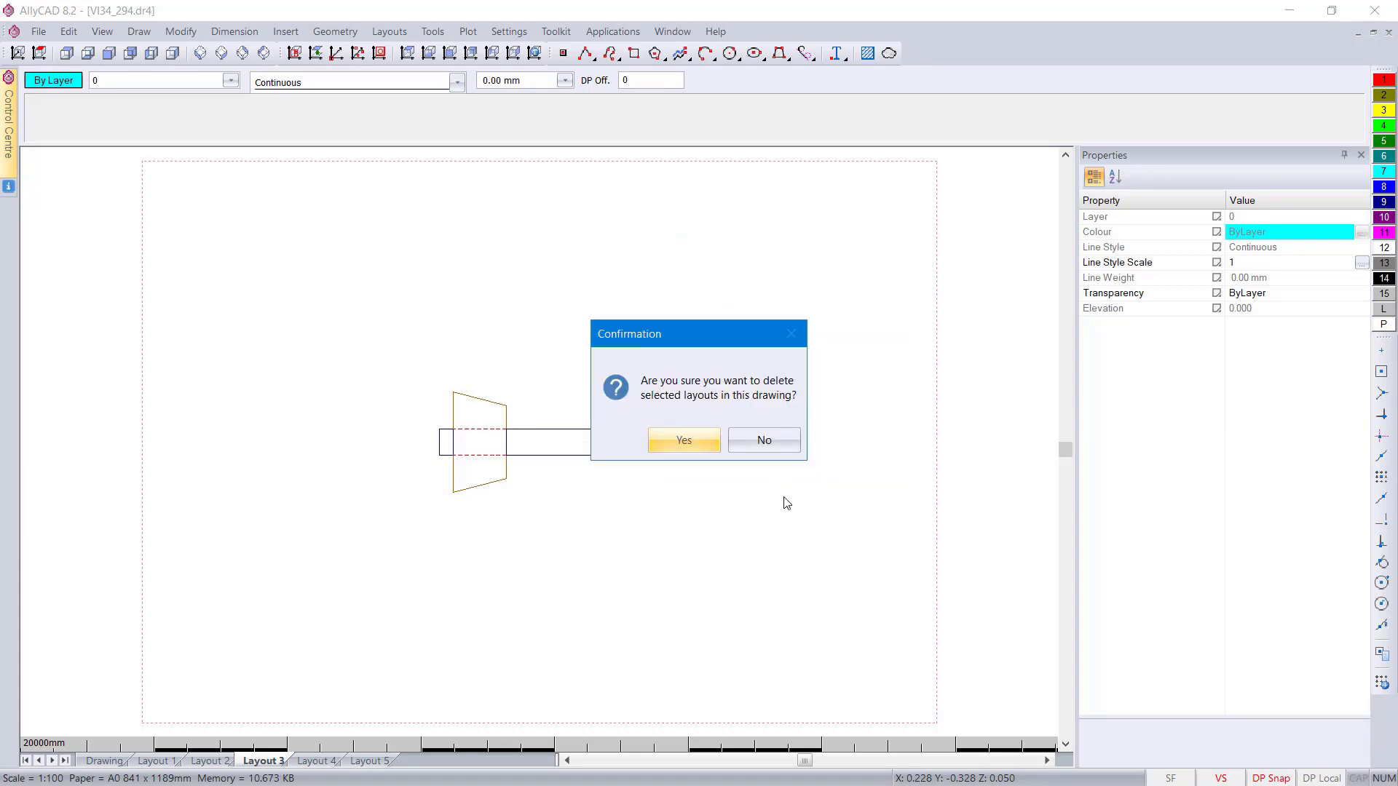
{"action": "left_click", "coordinate": [696, 434]}
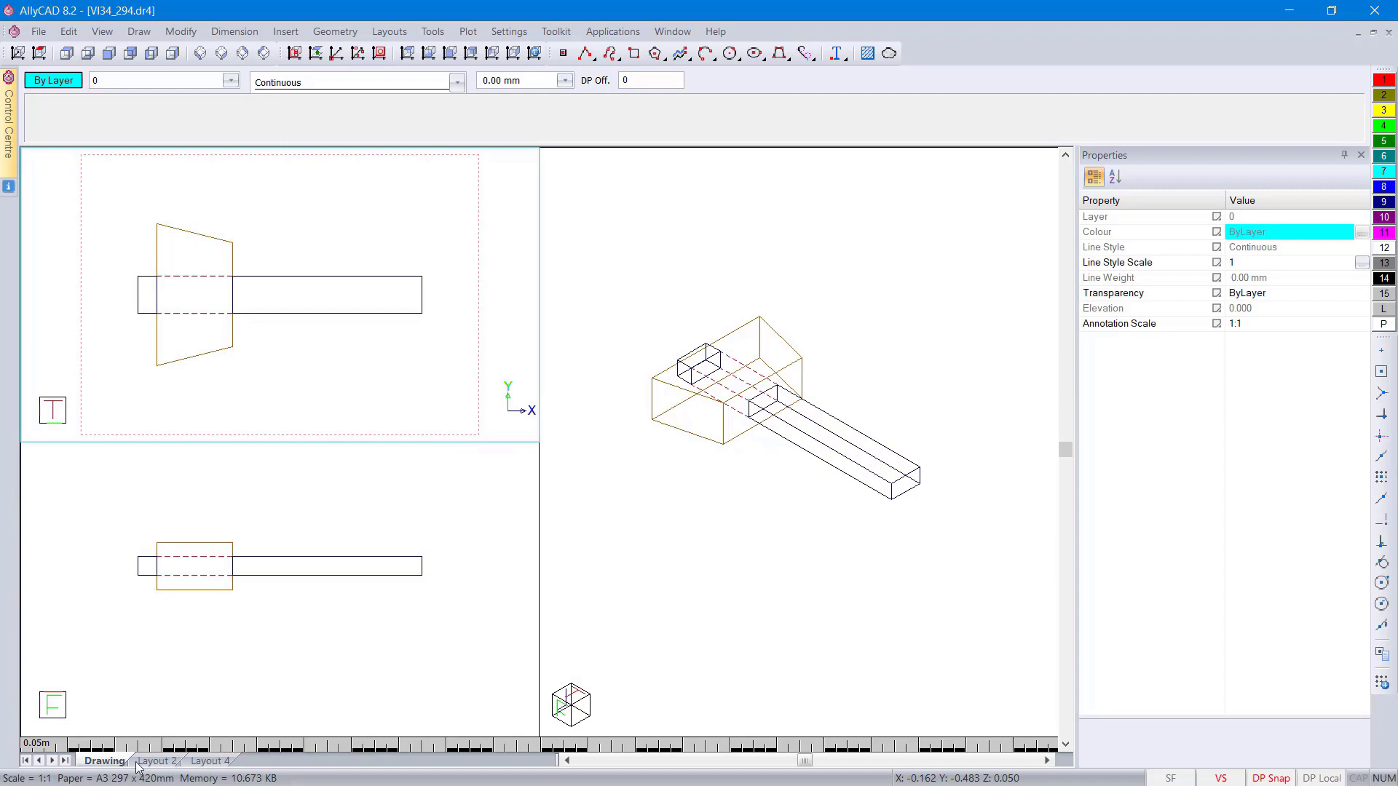
Step: Delete all remaining layouts from the part drawing, confirming with Yes
{"action": "right_click", "coordinate": [204, 761]}
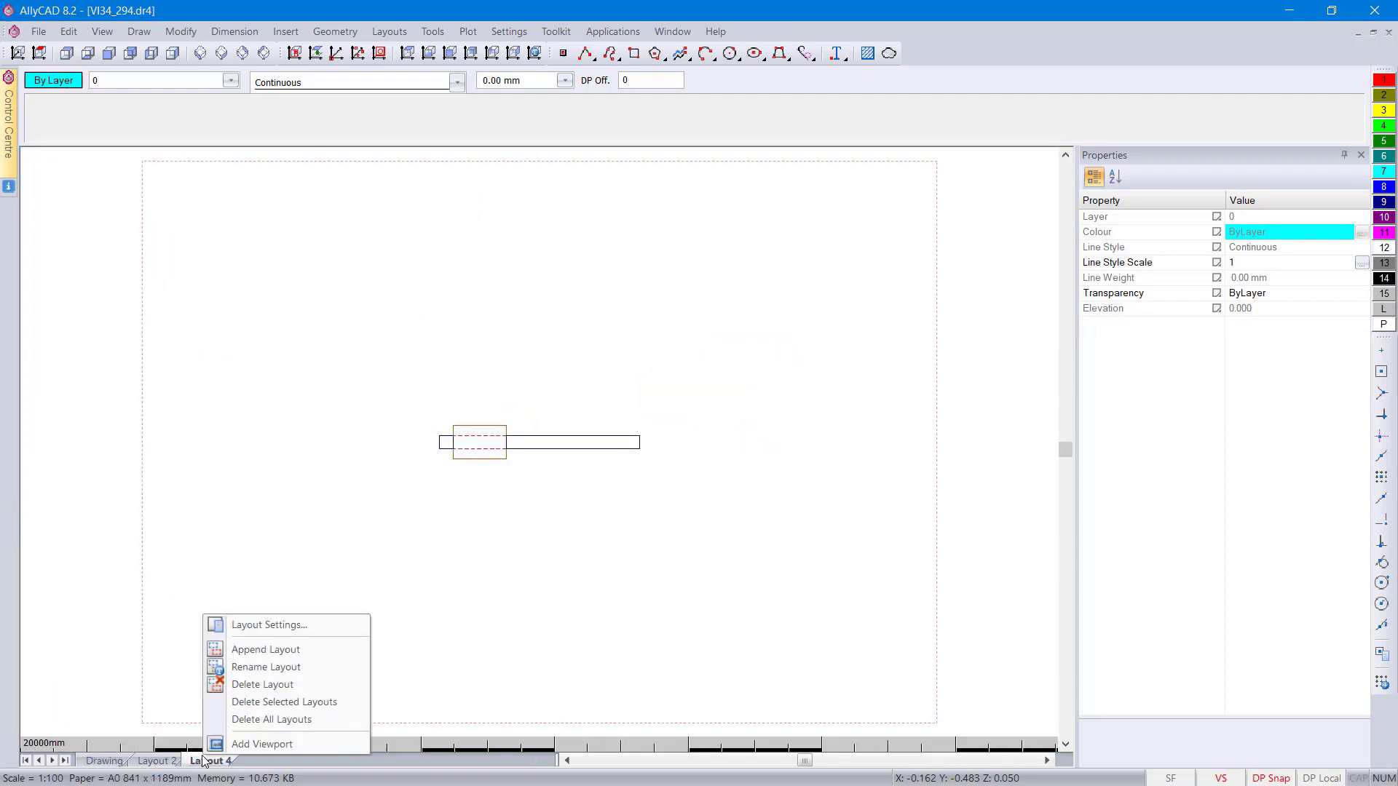
{"action": "left_click", "coordinate": [276, 723]}
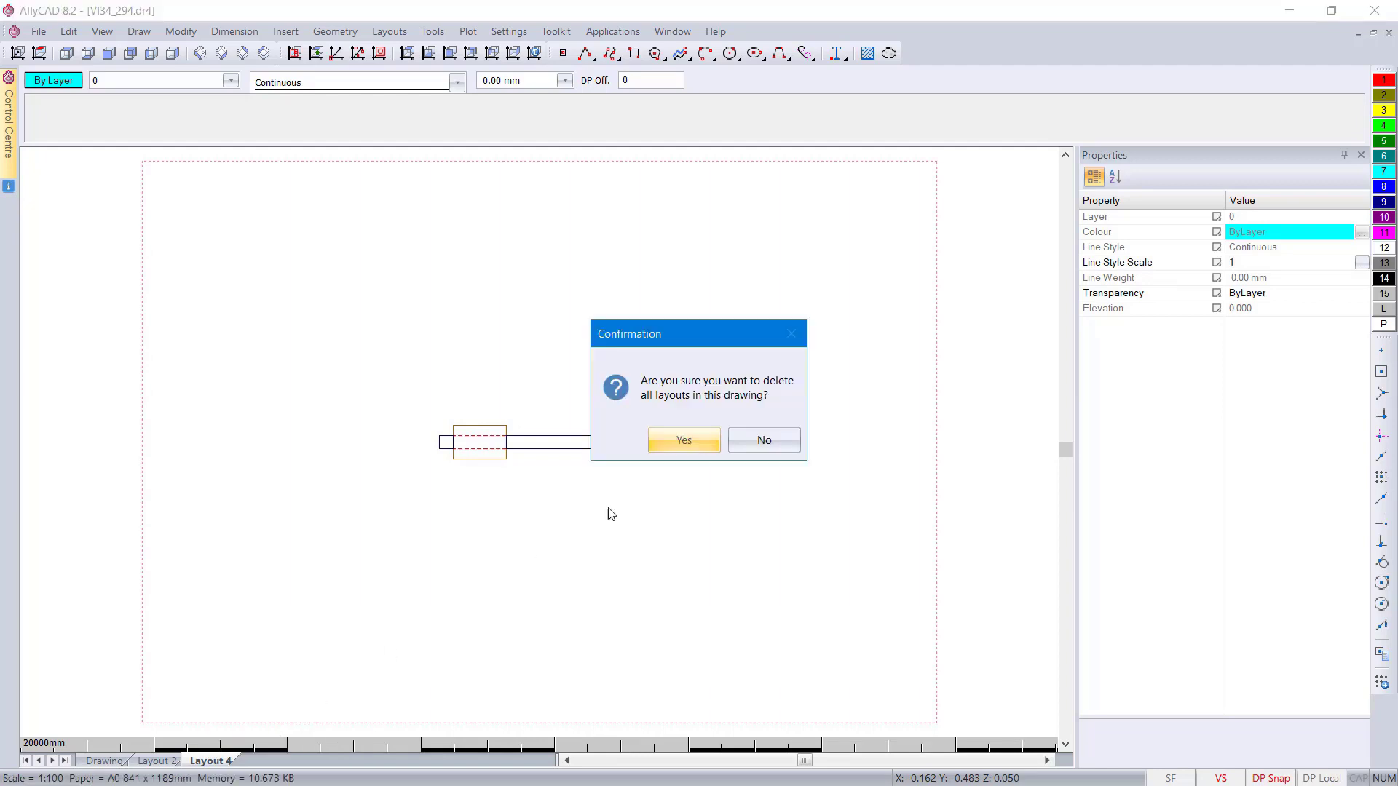
{"action": "left_click", "coordinate": [673, 440]}
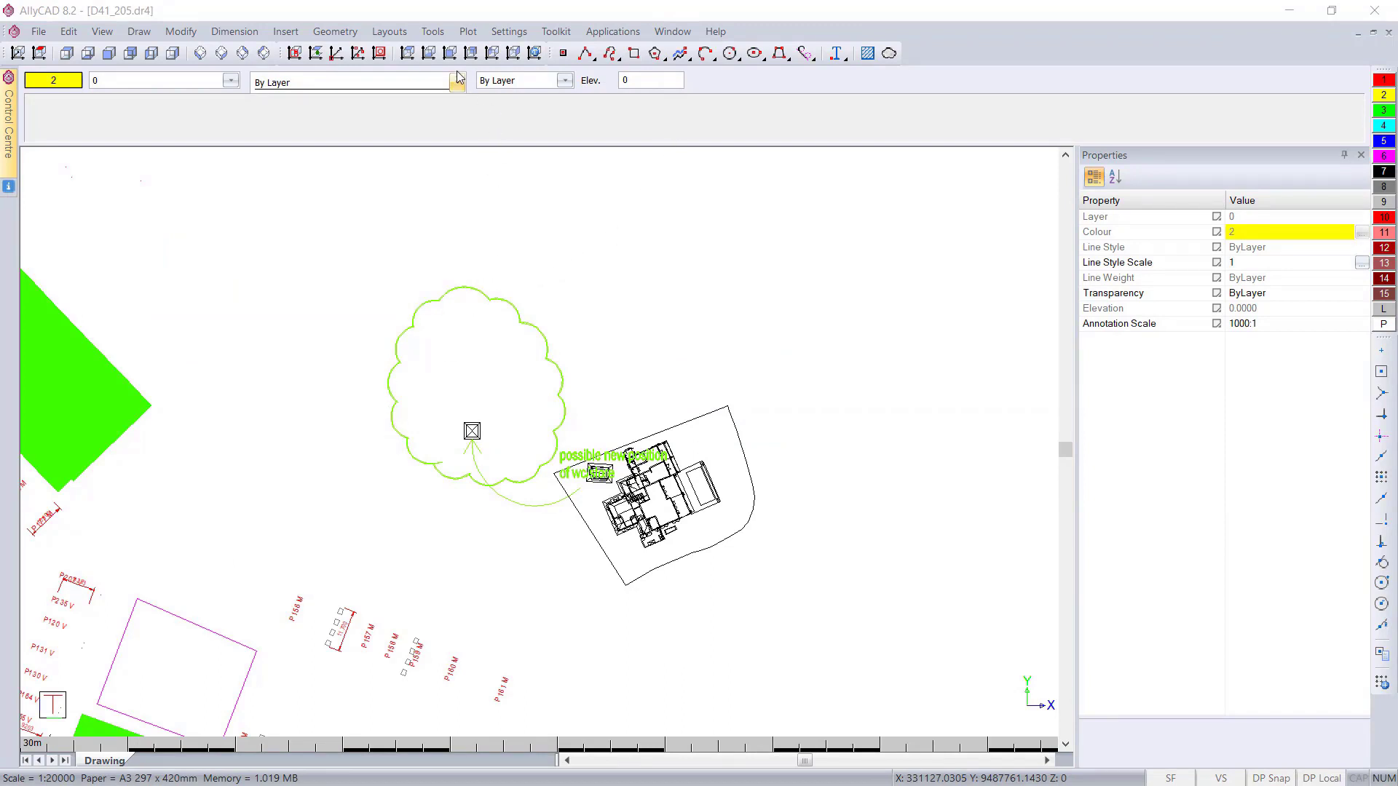
Step: Use Locate Text to find labels matching BASIN* and select the three matches
{"action": "left_click", "coordinate": [431, 33]}
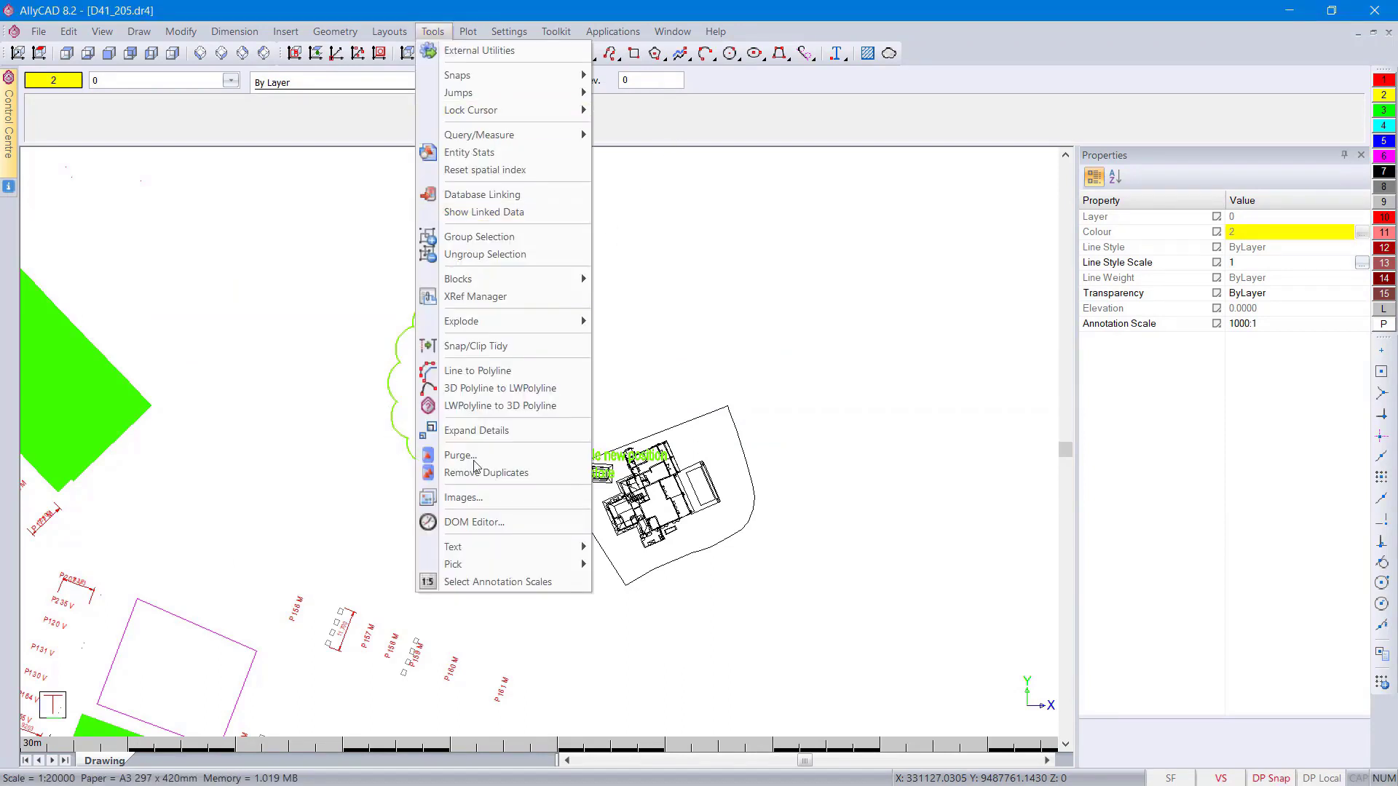
{"action": "mouse_move", "coordinate": [487, 551]}
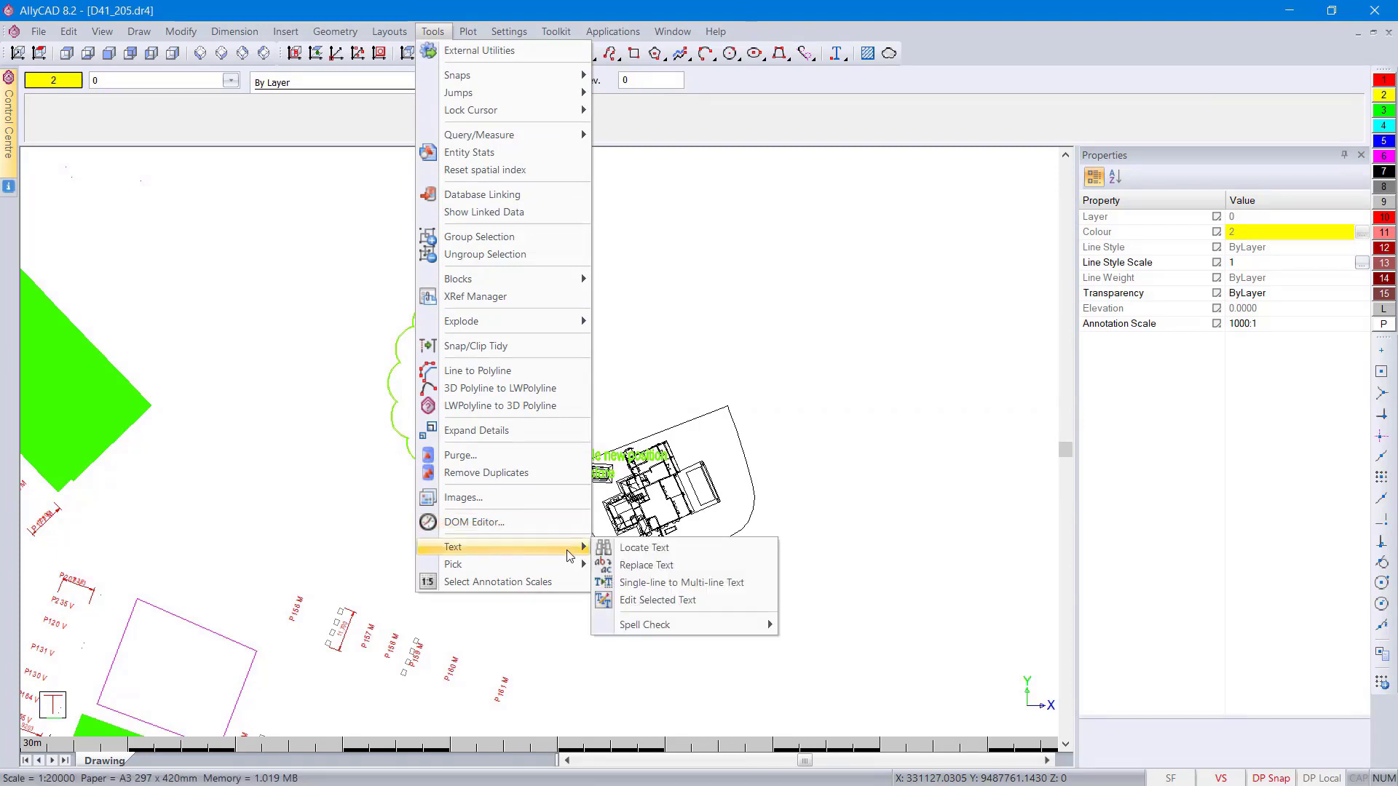
{"action": "left_click", "coordinate": [643, 547]}
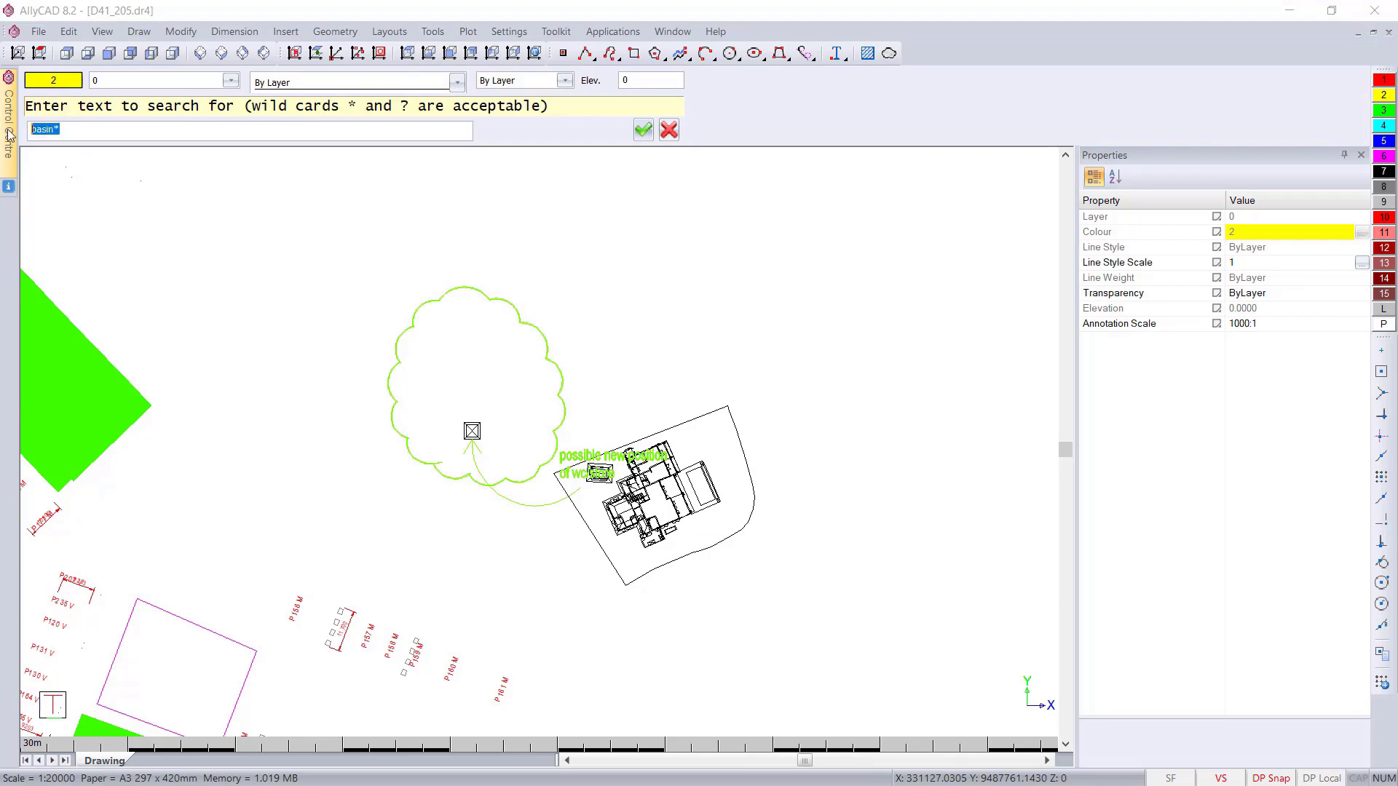
{"action": "type", "text": "BASIN*"}
{"action": "left_click", "coordinate": [642, 130]}
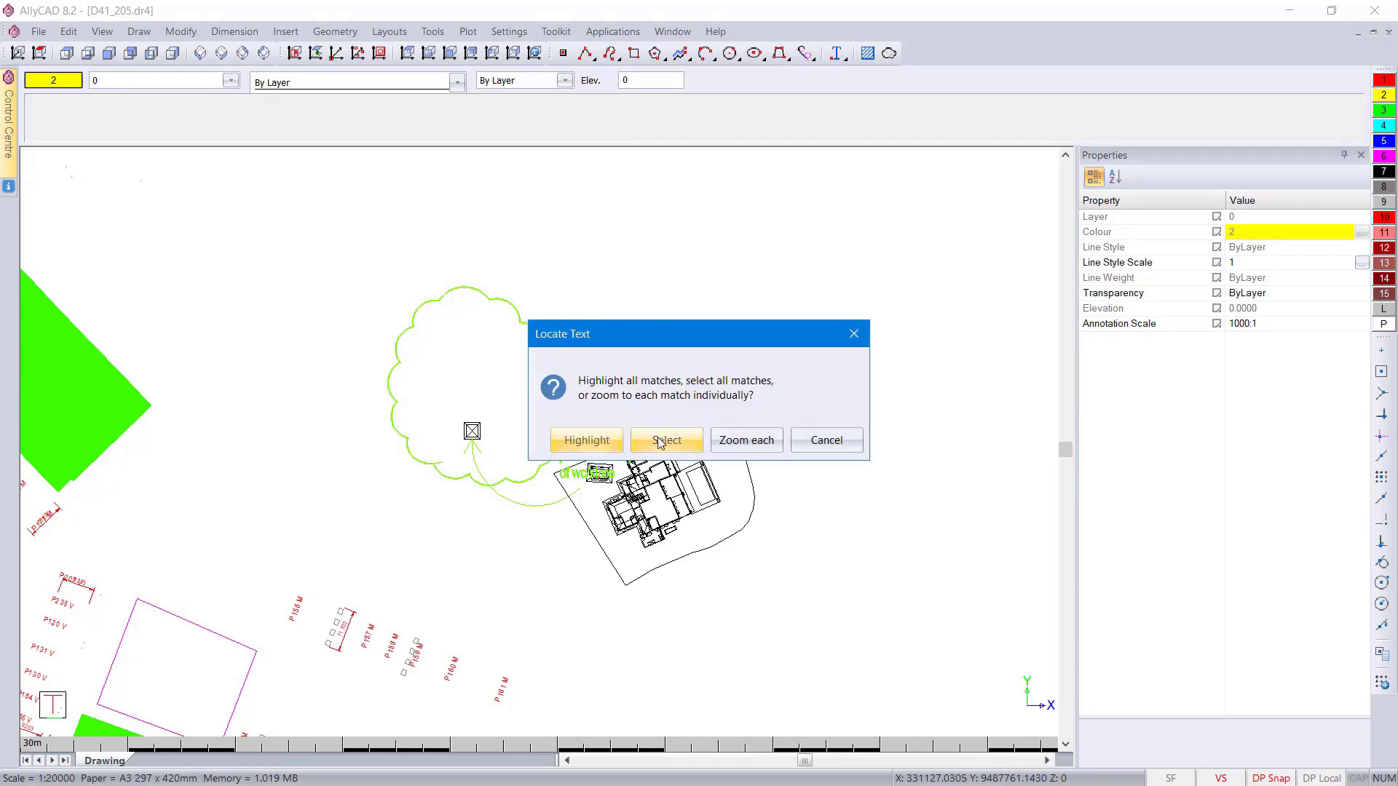
{"action": "left_click", "coordinate": [664, 443]}
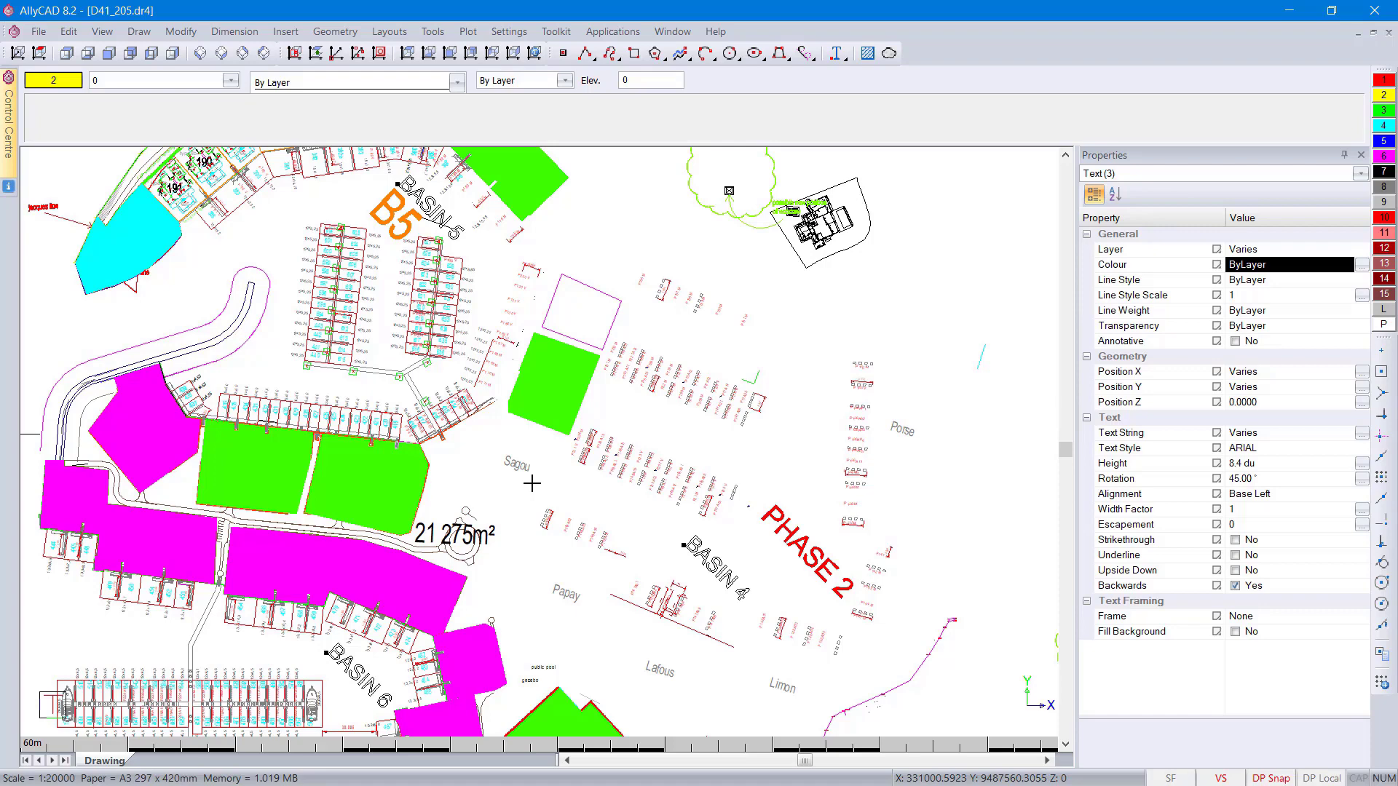
Step: Open the MicroStation file T601A299.dgn
{"action": "key", "text": "ctrl+o"}
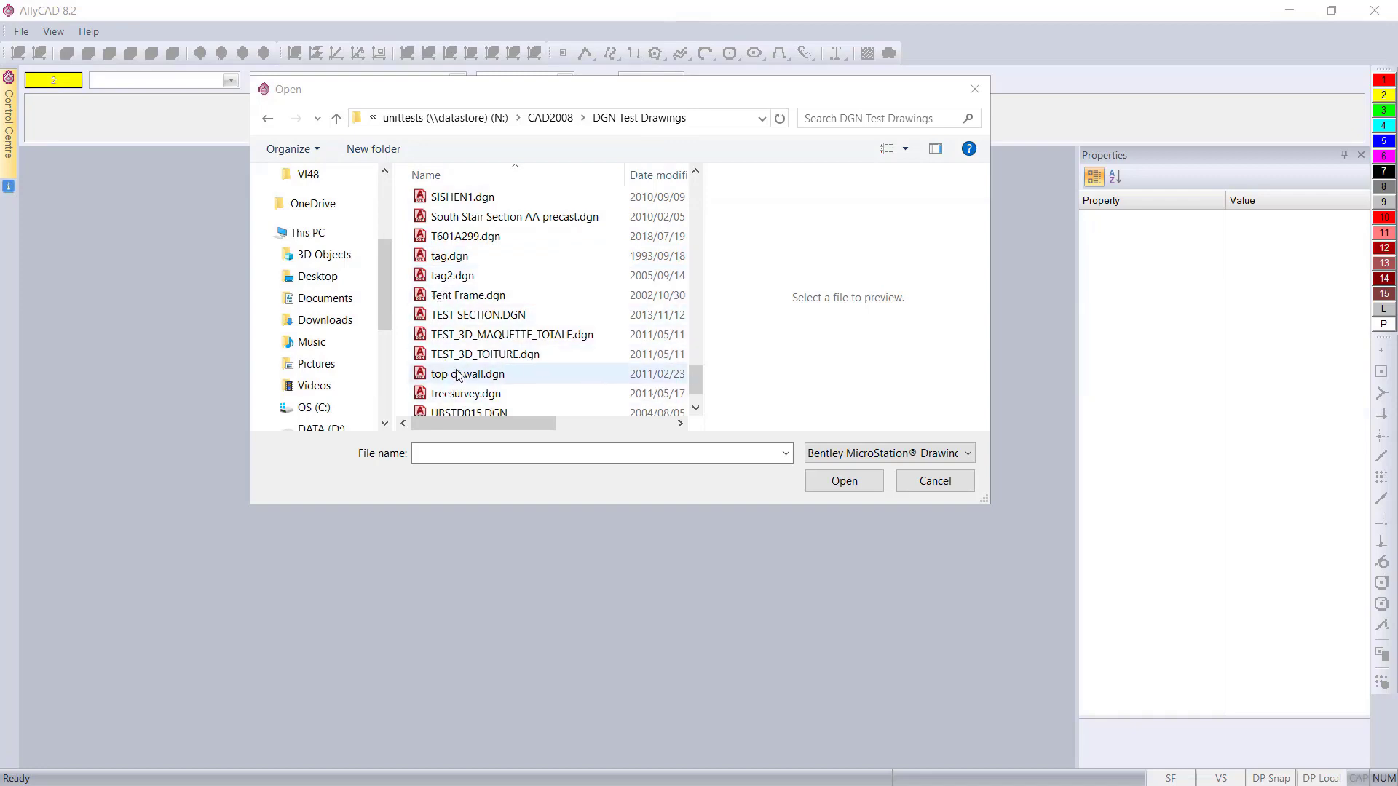
{"action": "left_click", "coordinate": [474, 242]}
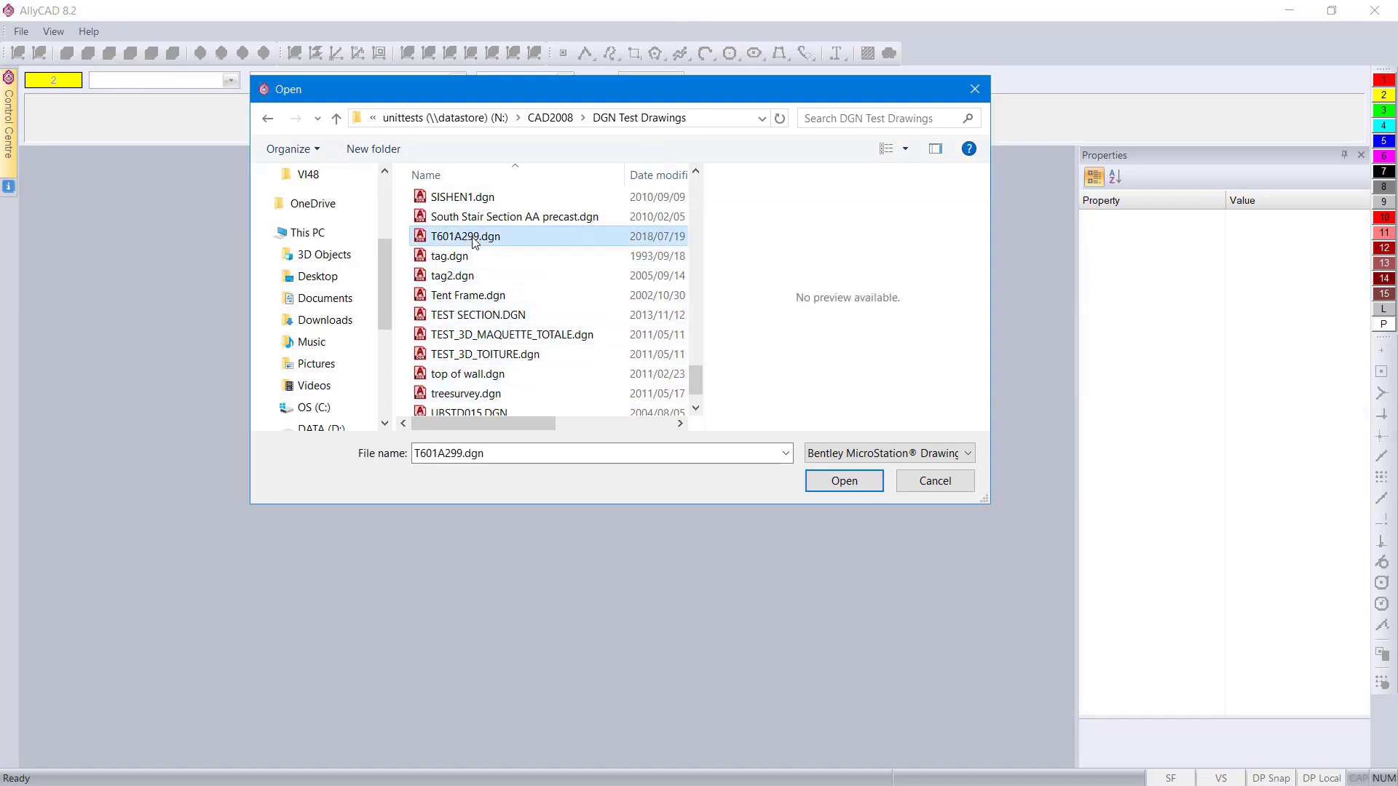
{"action": "left_click", "coordinate": [845, 487]}
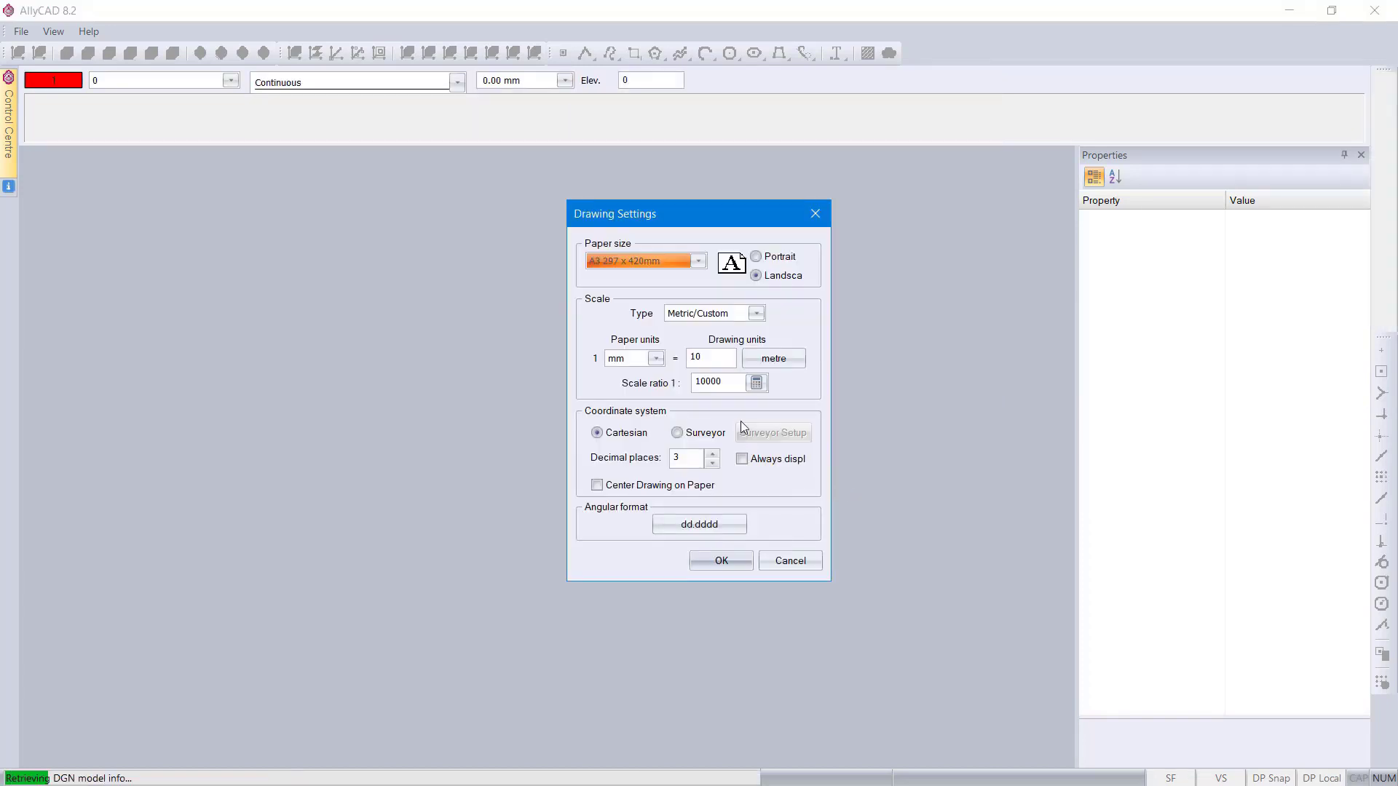
Step: Set the drawing units to 1 metre (1:1000 scale) and load the drawing
{"action": "double_click", "coordinate": [708, 357]}
{"action": "type", "text": "1"}
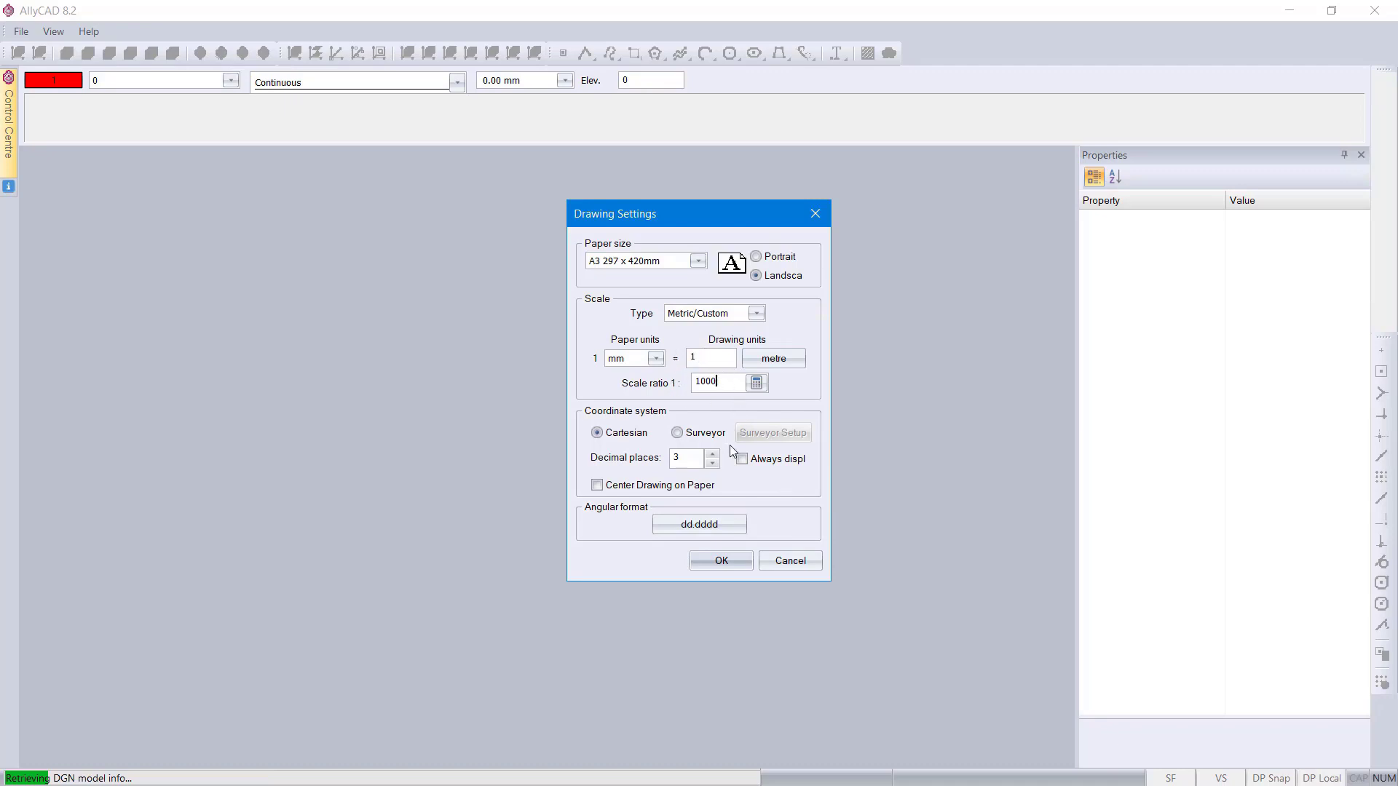
{"action": "left_click", "coordinate": [710, 561]}
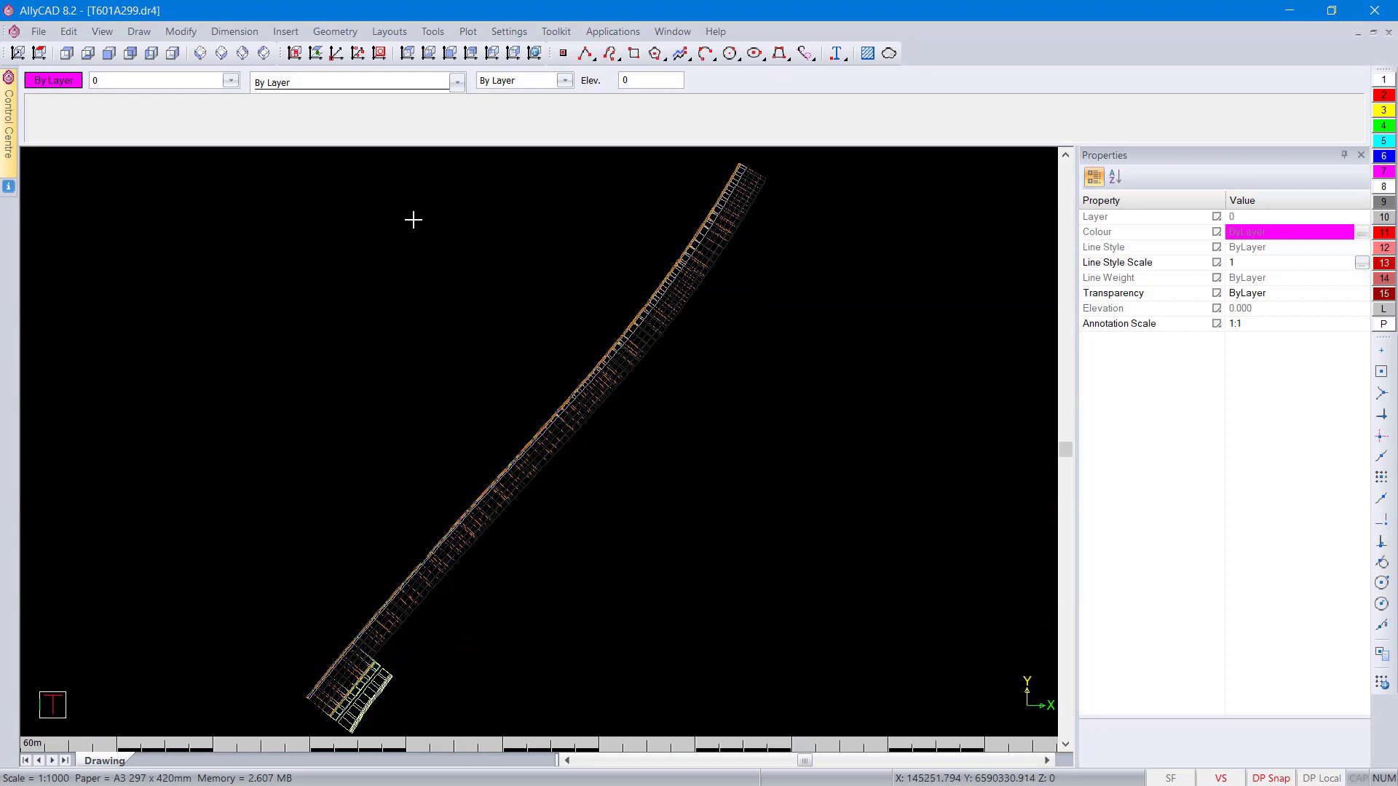
Step: Switch to the south-west isometric view and zoom in on the structure's lower end
{"action": "left_click", "coordinate": [201, 55]}
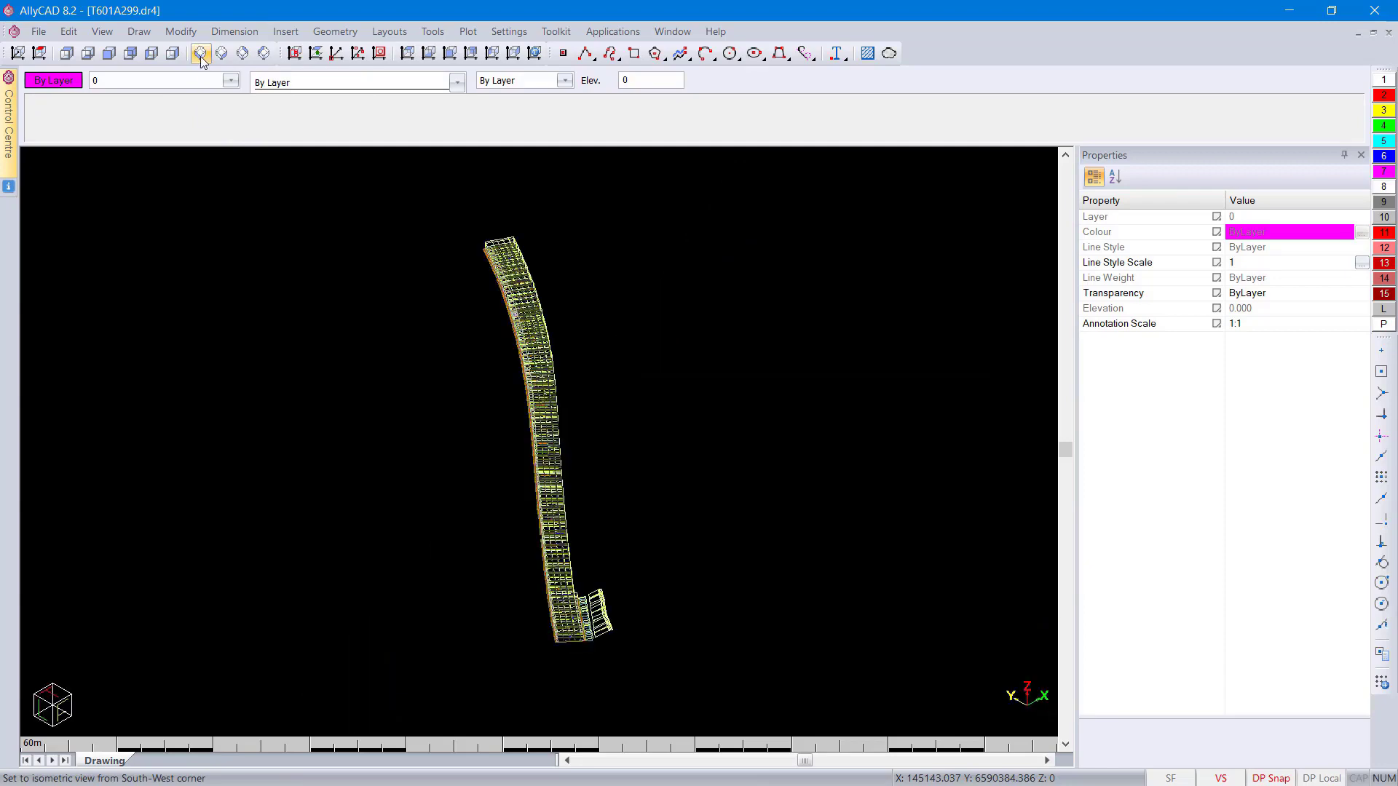
{"action": "scroll", "coordinate": [536, 438], "scroll_direction": "up", "scroll_amount": 5}
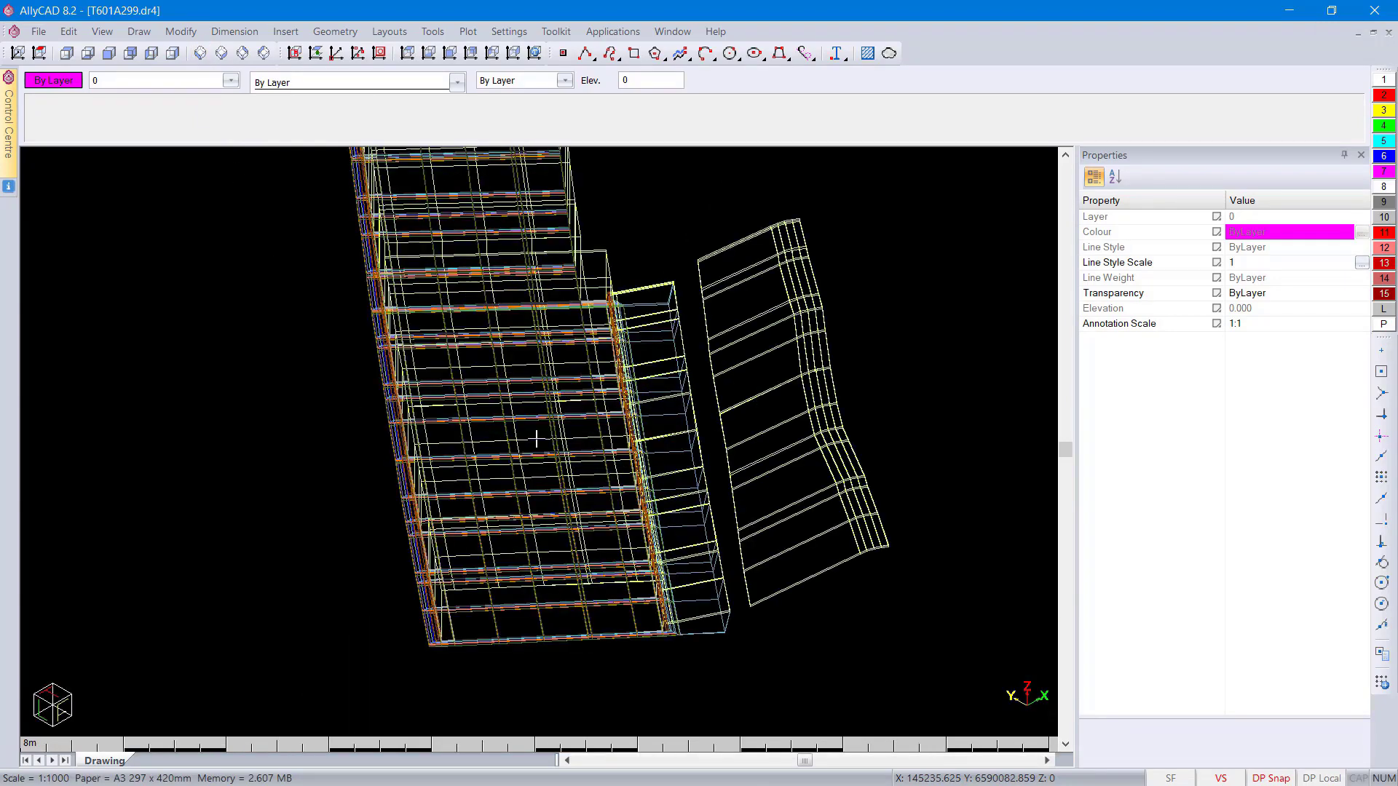
Step: Show the model in Render View and orbit down to a low view along the road
{"action": "right_click", "coordinate": [311, 412]}
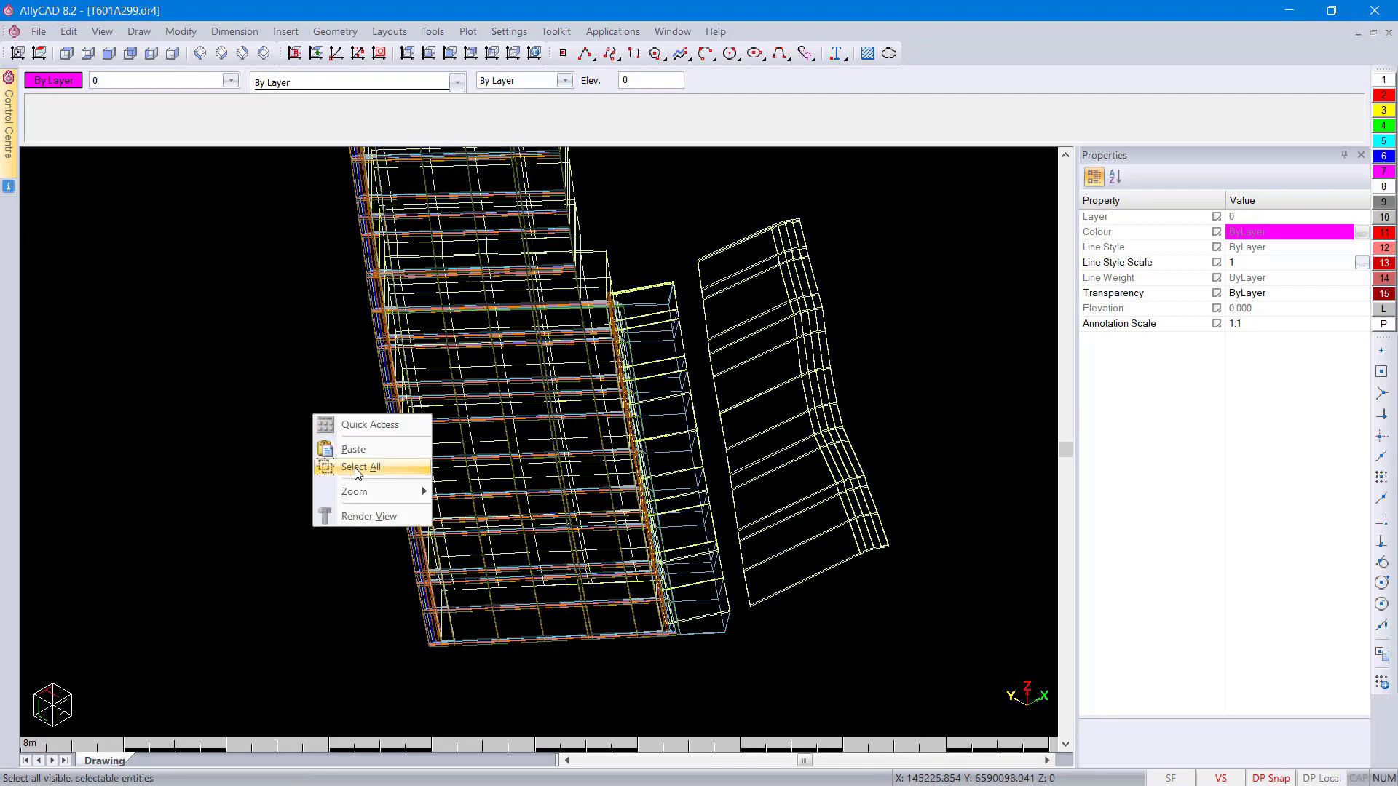
{"action": "left_click", "coordinate": [369, 517]}
{"action": "mouse_move", "coordinate": [544, 506]}
{"action": "left_mouse_down"}
{"action": "mouse_move", "coordinate": [537, 446]}
{"action": "mouse_move", "coordinate": [499, 387]}
{"action": "mouse_move", "coordinate": [537, 299]}
{"action": "left_mouse_up"}
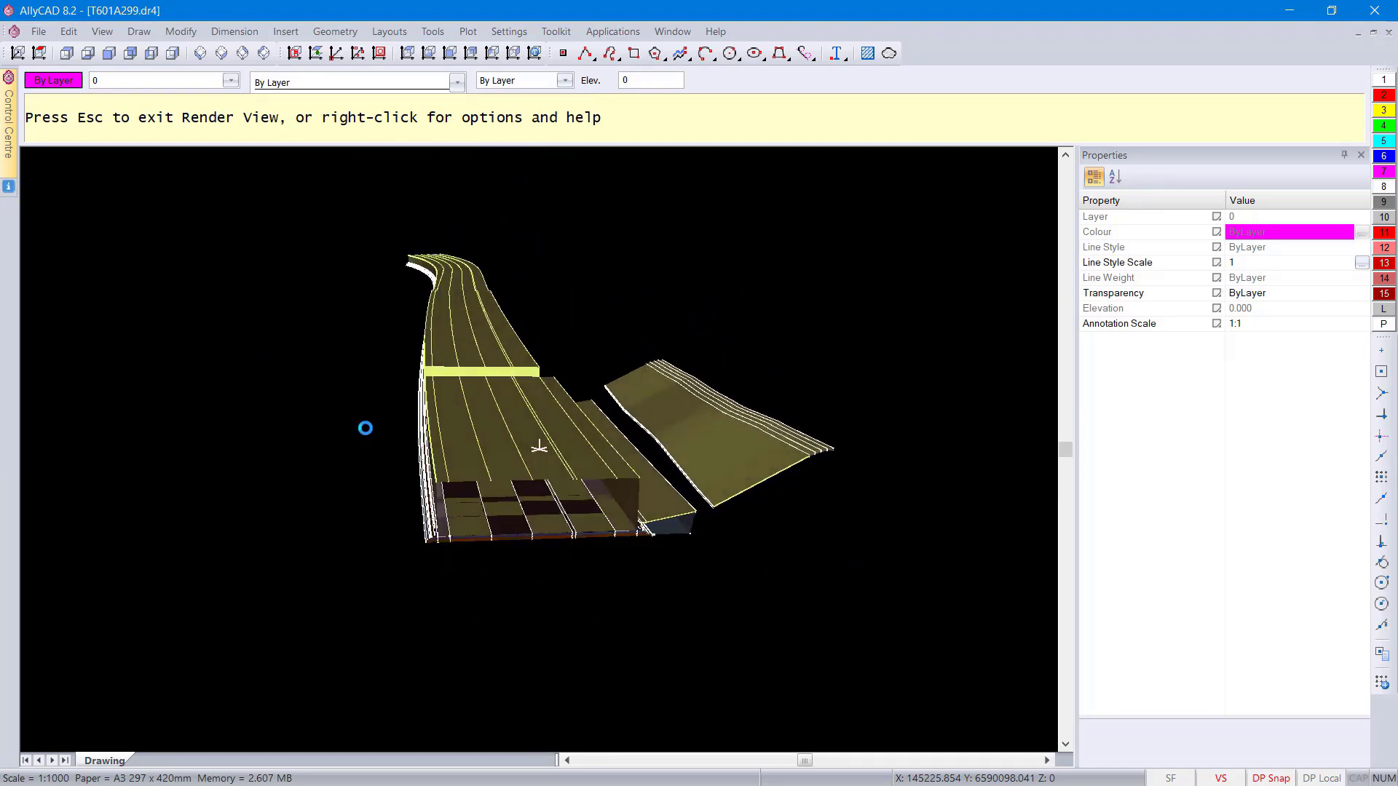
{"action": "left_click_drag", "start_coordinate": [399, 445], "coordinate": [537, 447]}
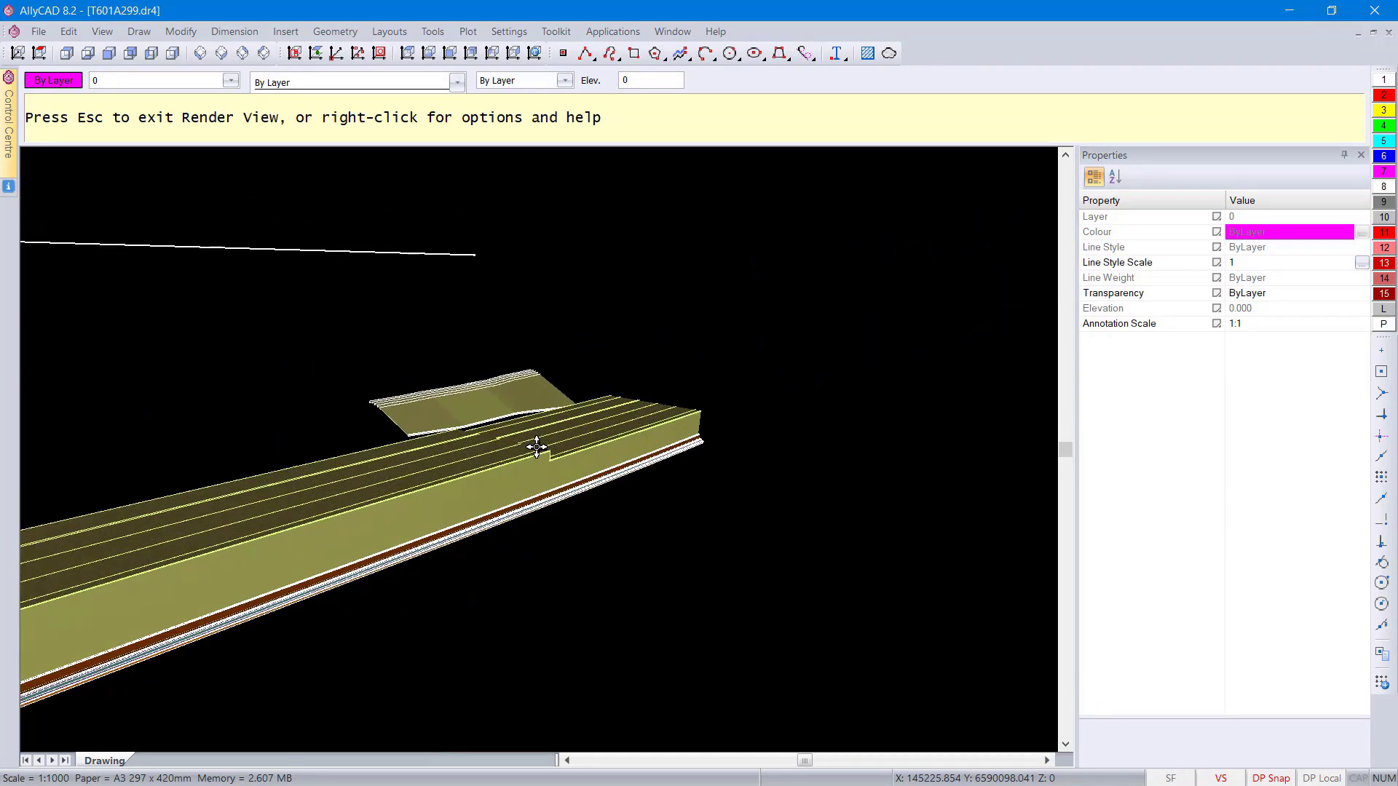
Step: Quit Render View and confirm with Yes
{"action": "right_click", "coordinate": [561, 527]}
{"action": "left_click", "coordinate": [623, 627]}
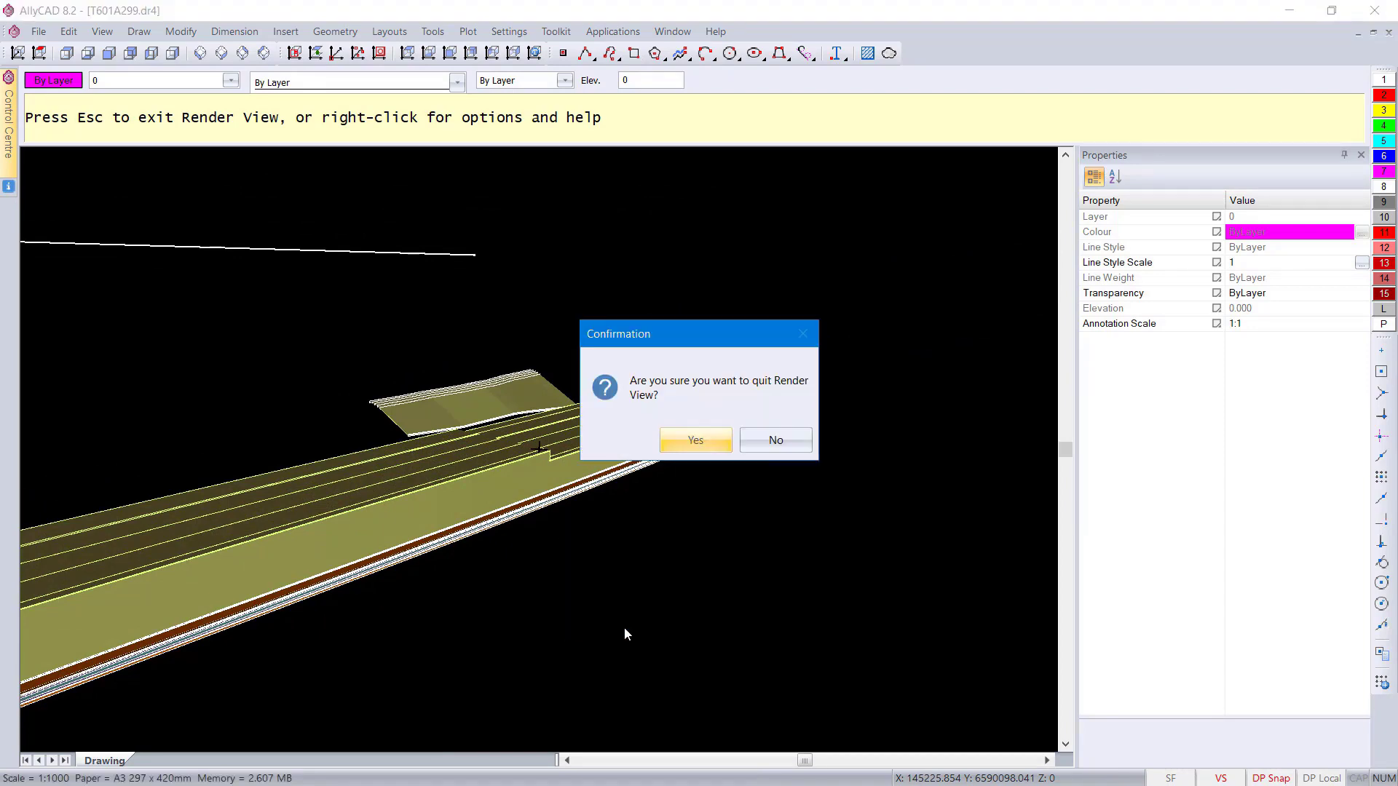
{"action": "left_click", "coordinate": [696, 441]}
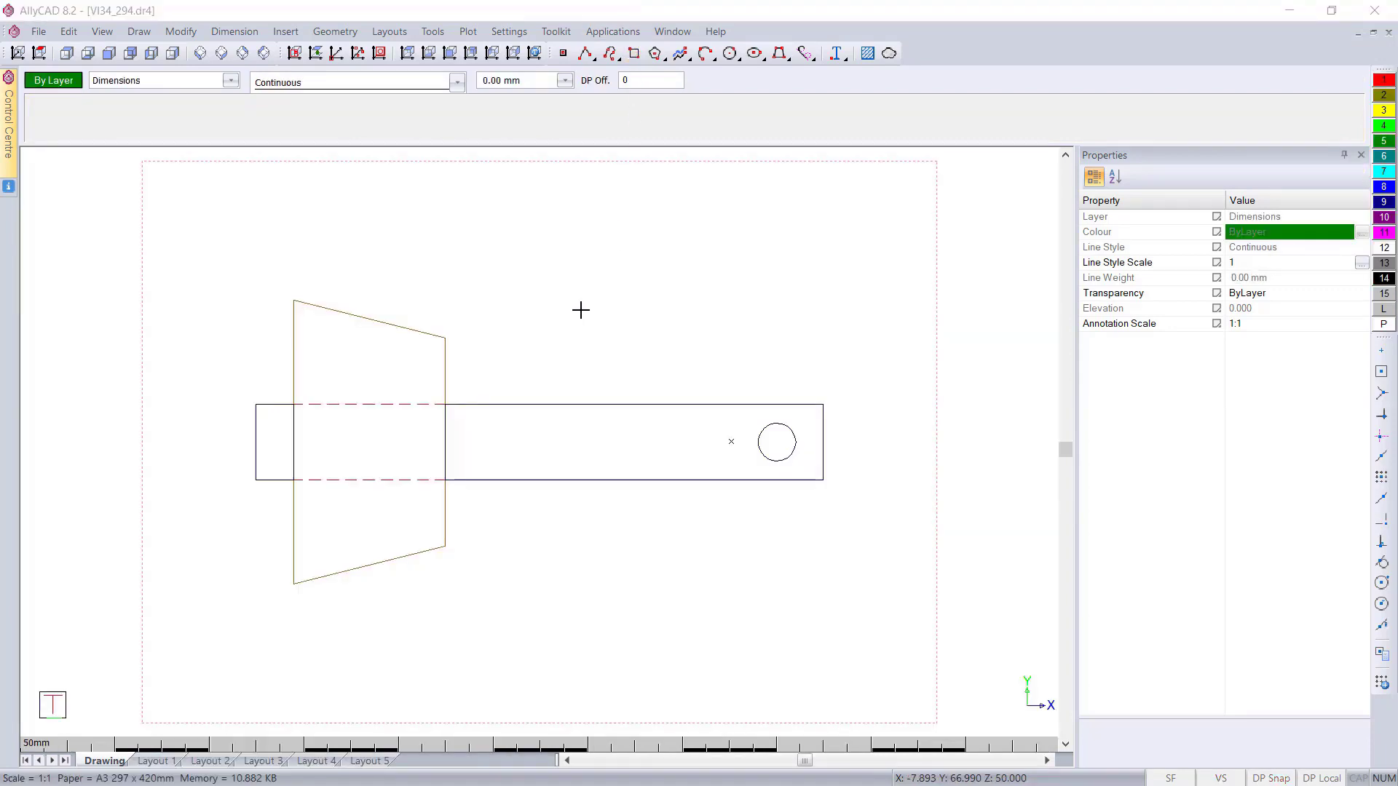
Step: Add an R10,000 radial dimension to the small circle, placed left of it using angle snap
{"action": "left_click", "coordinate": [234, 32]}
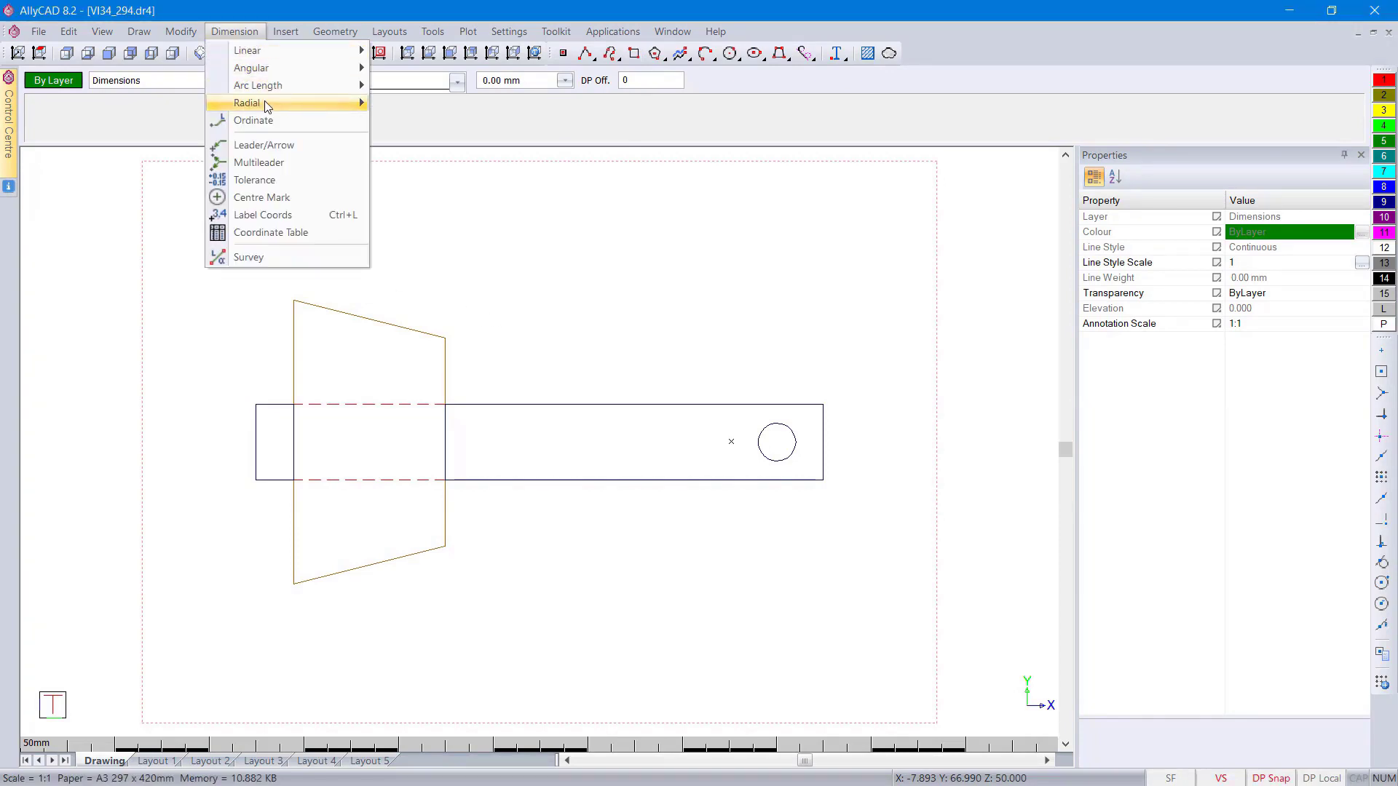
{"action": "mouse_move", "coordinate": [265, 104]}
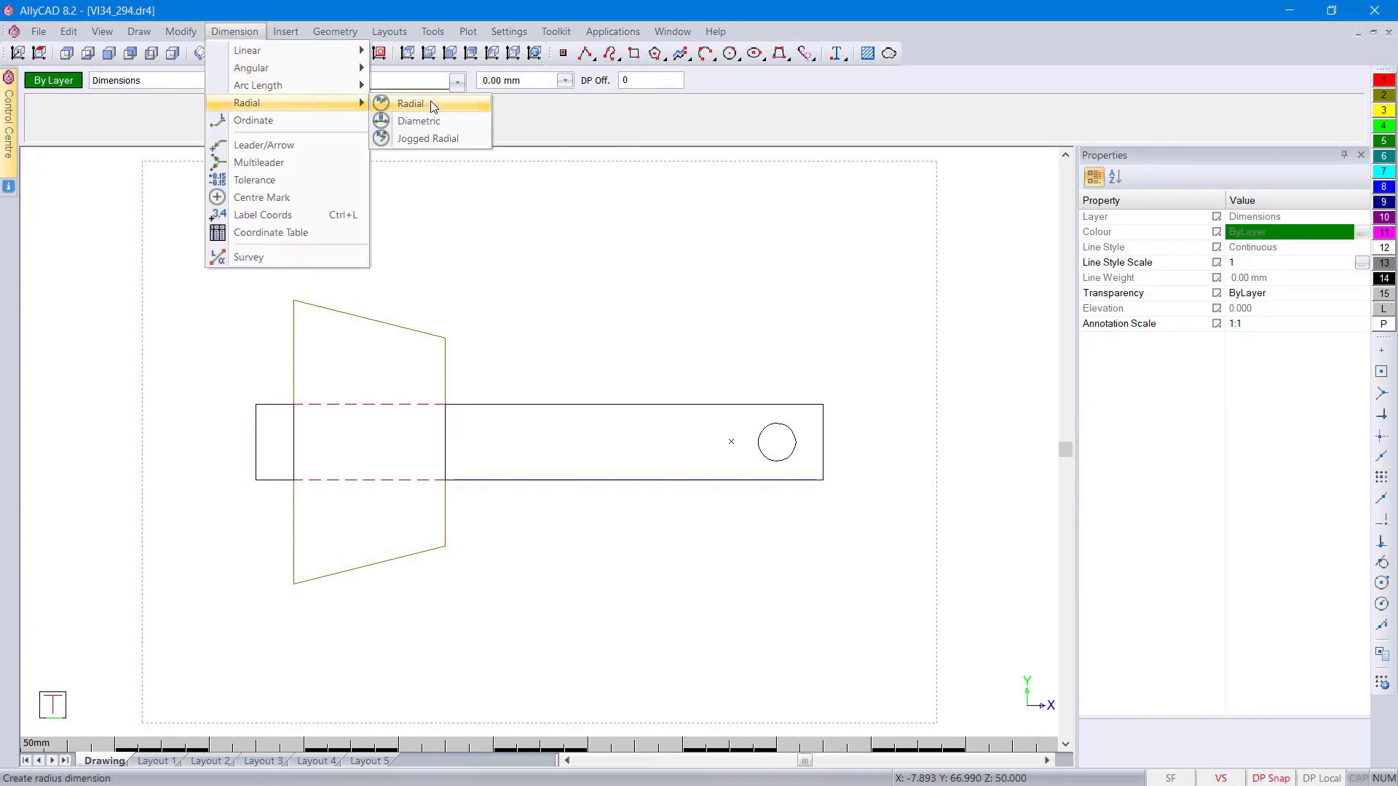
{"action": "left_click", "coordinate": [410, 103]}
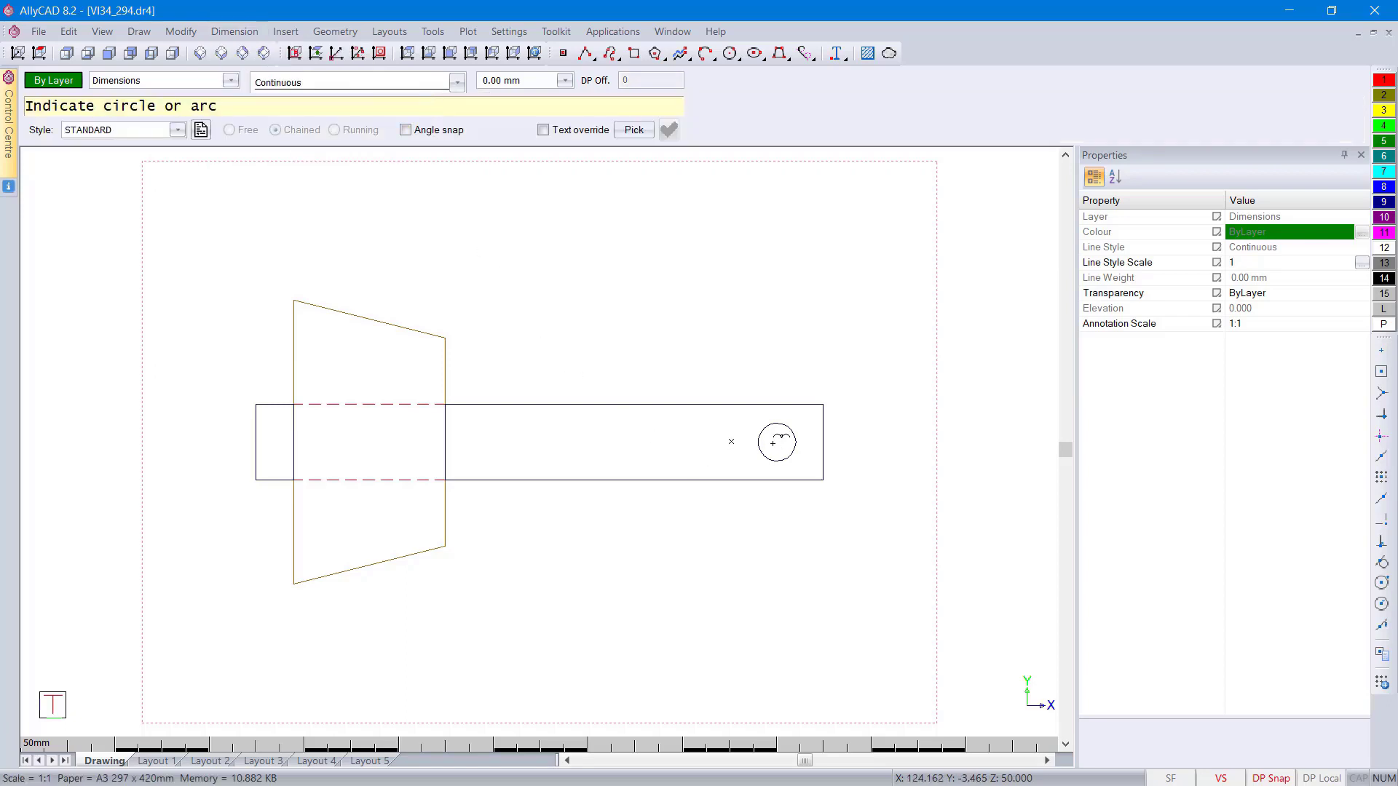
{"action": "scroll", "coordinate": [777, 439], "scroll_direction": "up", "scroll_amount": 3}
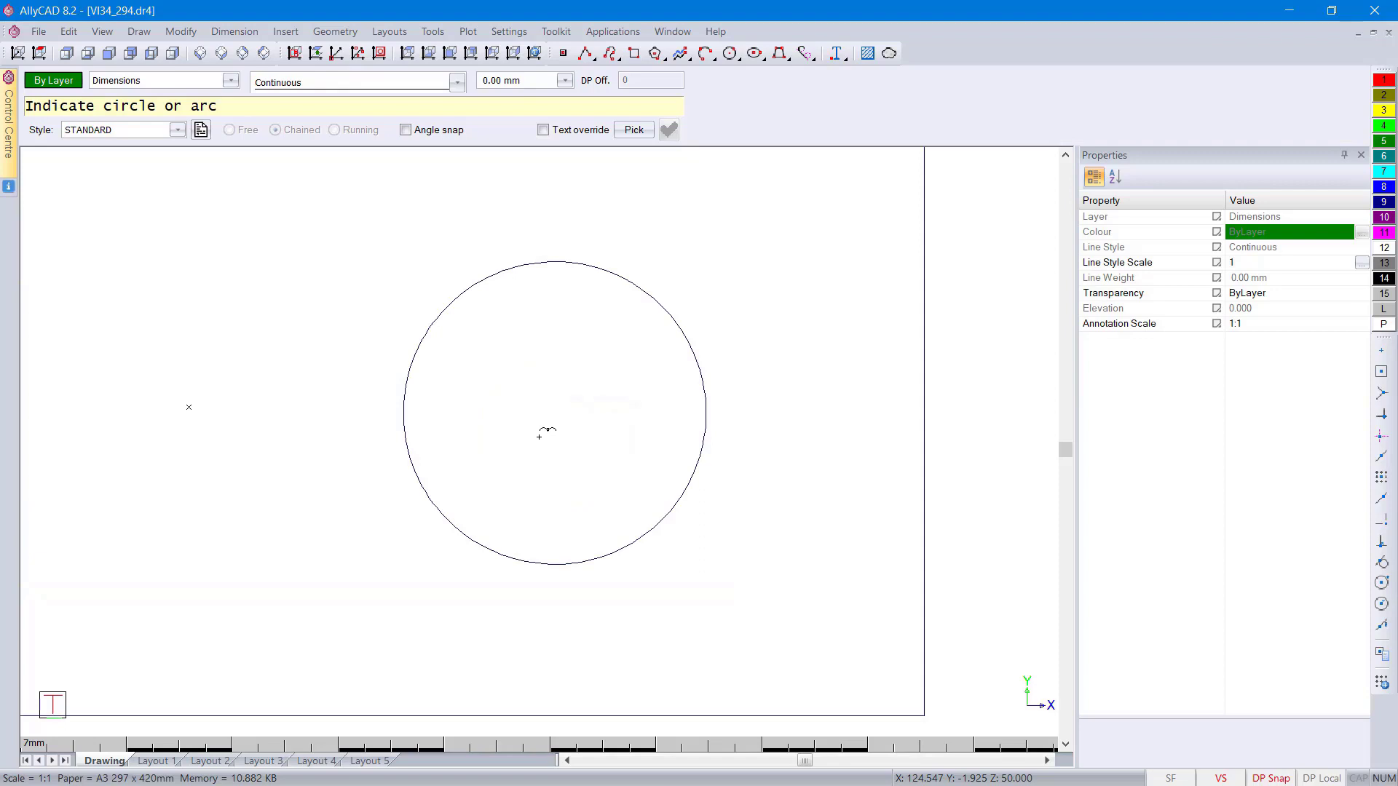
{"action": "scroll", "coordinate": [539, 436], "scroll_direction": "down", "scroll_amount": 2}
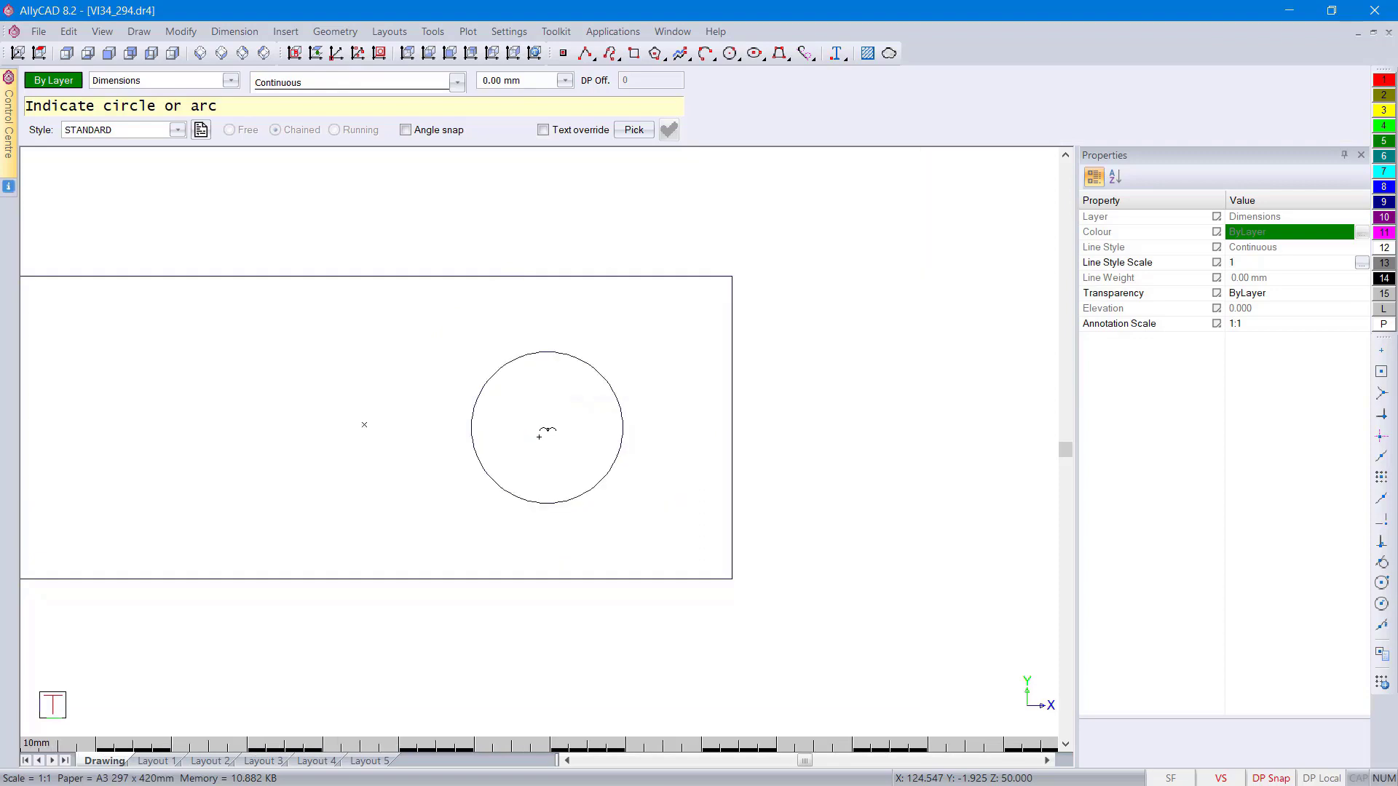
{"action": "left_click", "coordinate": [488, 371]}
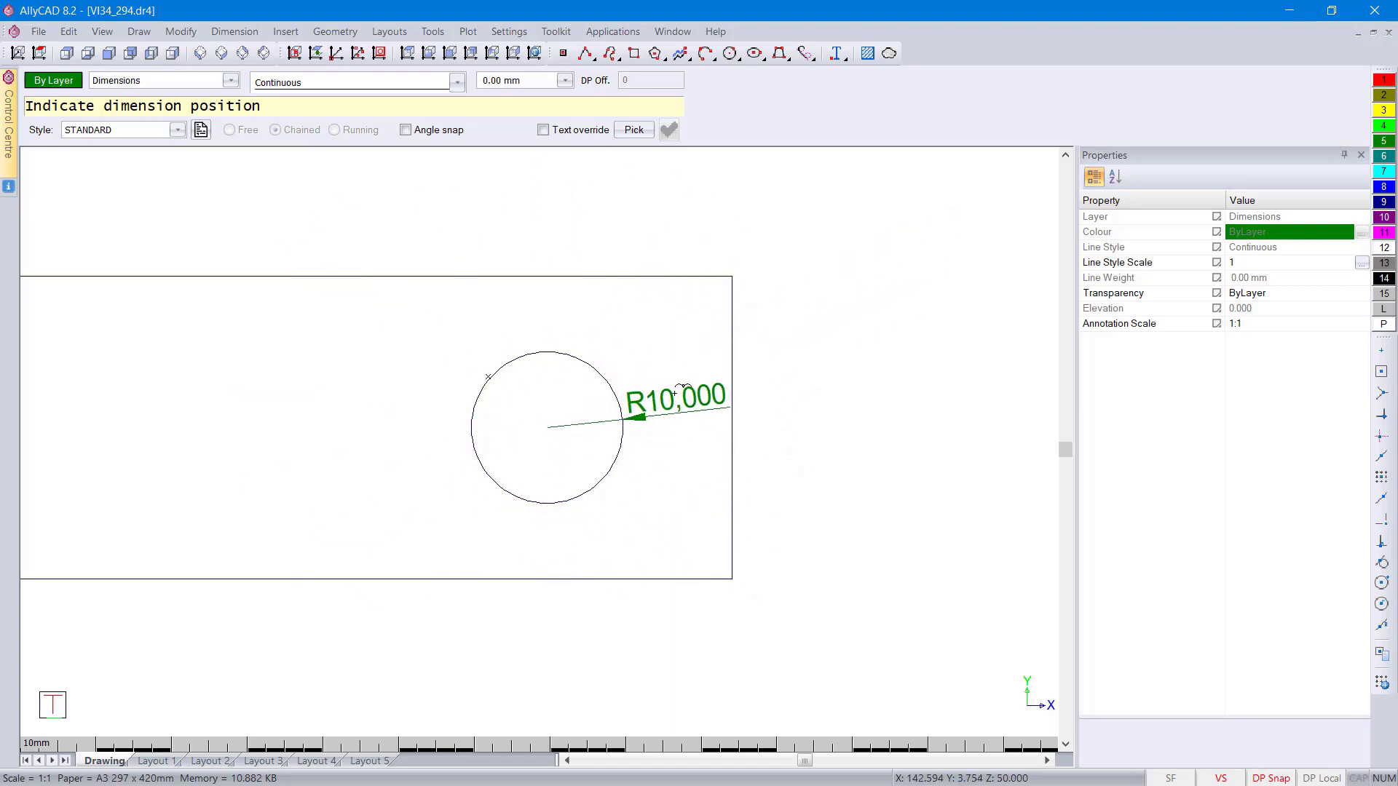
{"action": "left_click", "coordinate": [406, 131]}
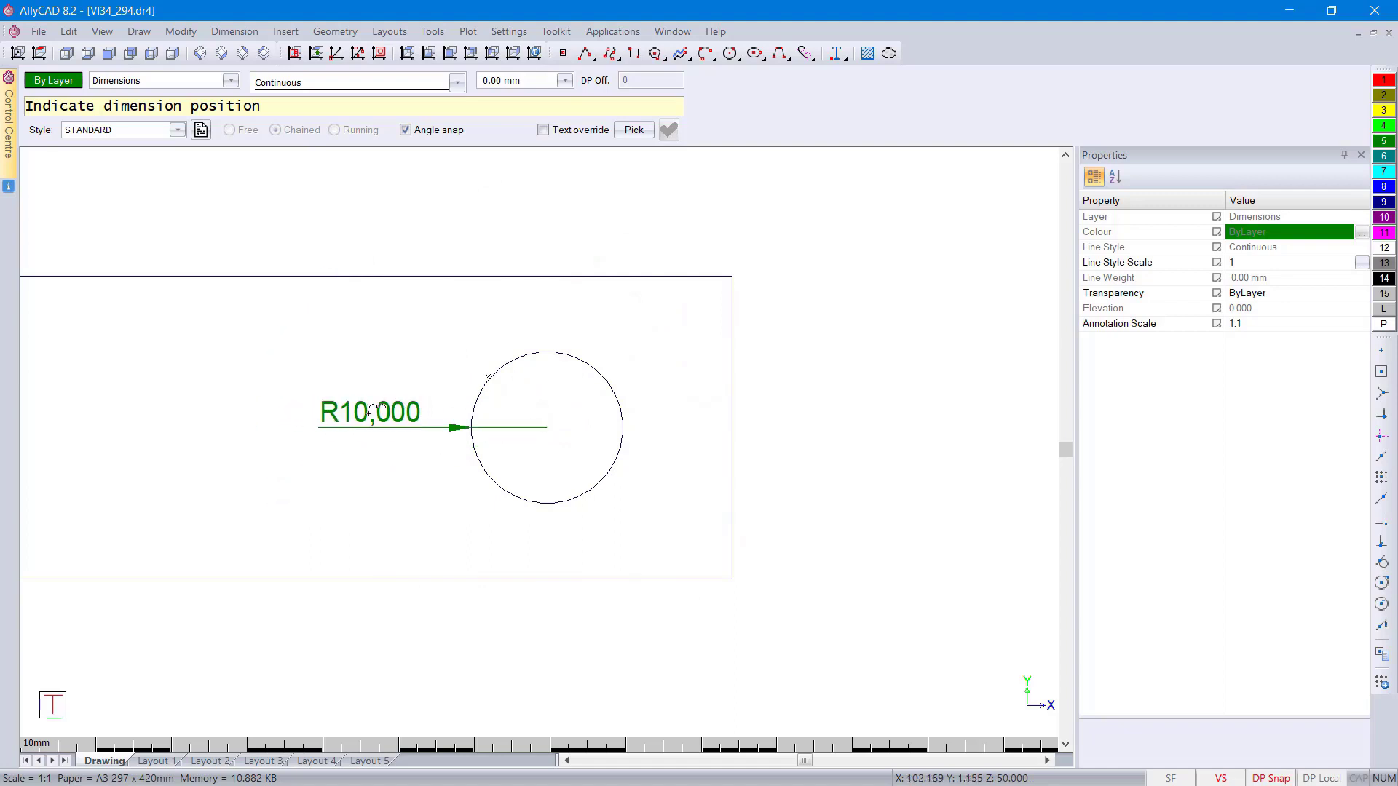
{"action": "left_click", "coordinate": [373, 413]}
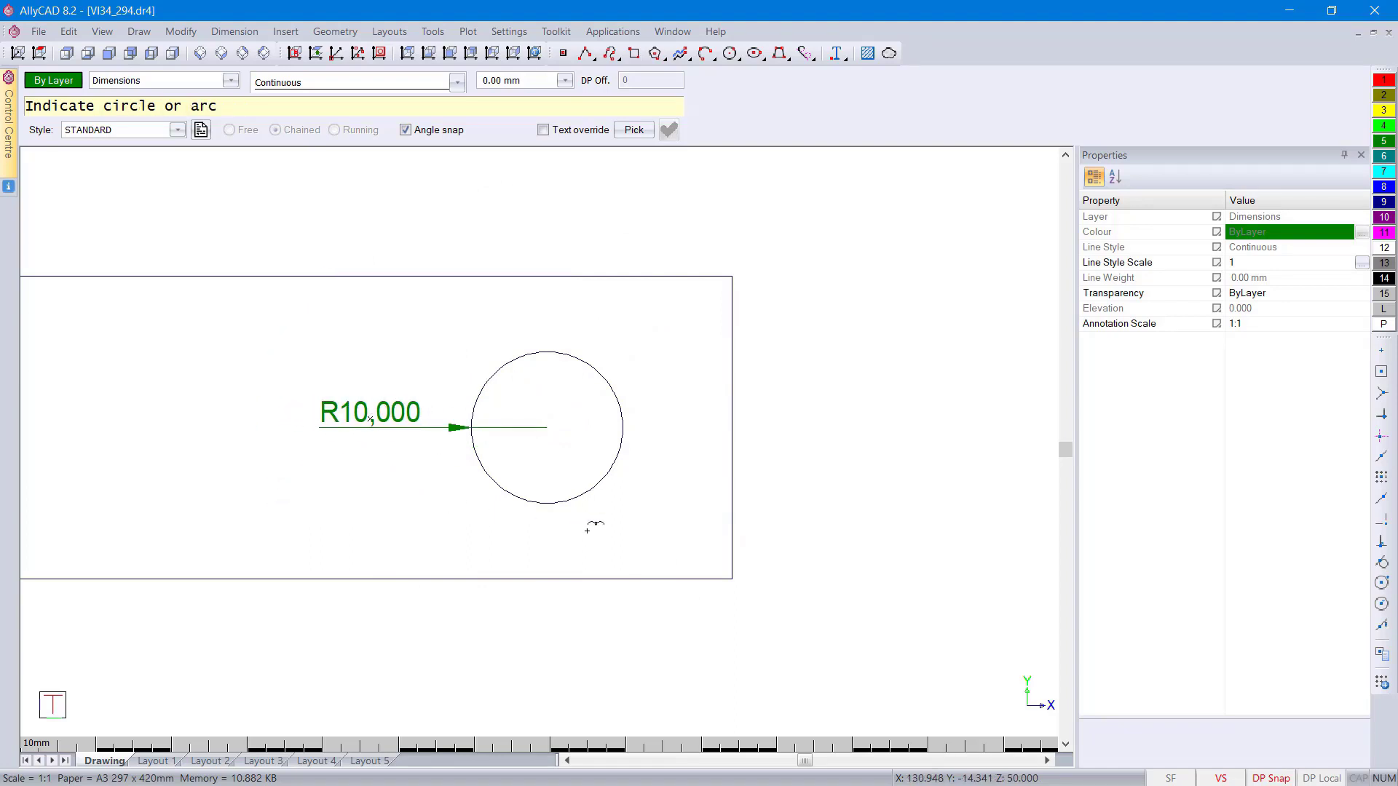
{"action": "key", "text": "Escape"}
{"action": "scroll", "coordinate": [428, 425], "scroll_direction": "up", "scroll_amount": 4}
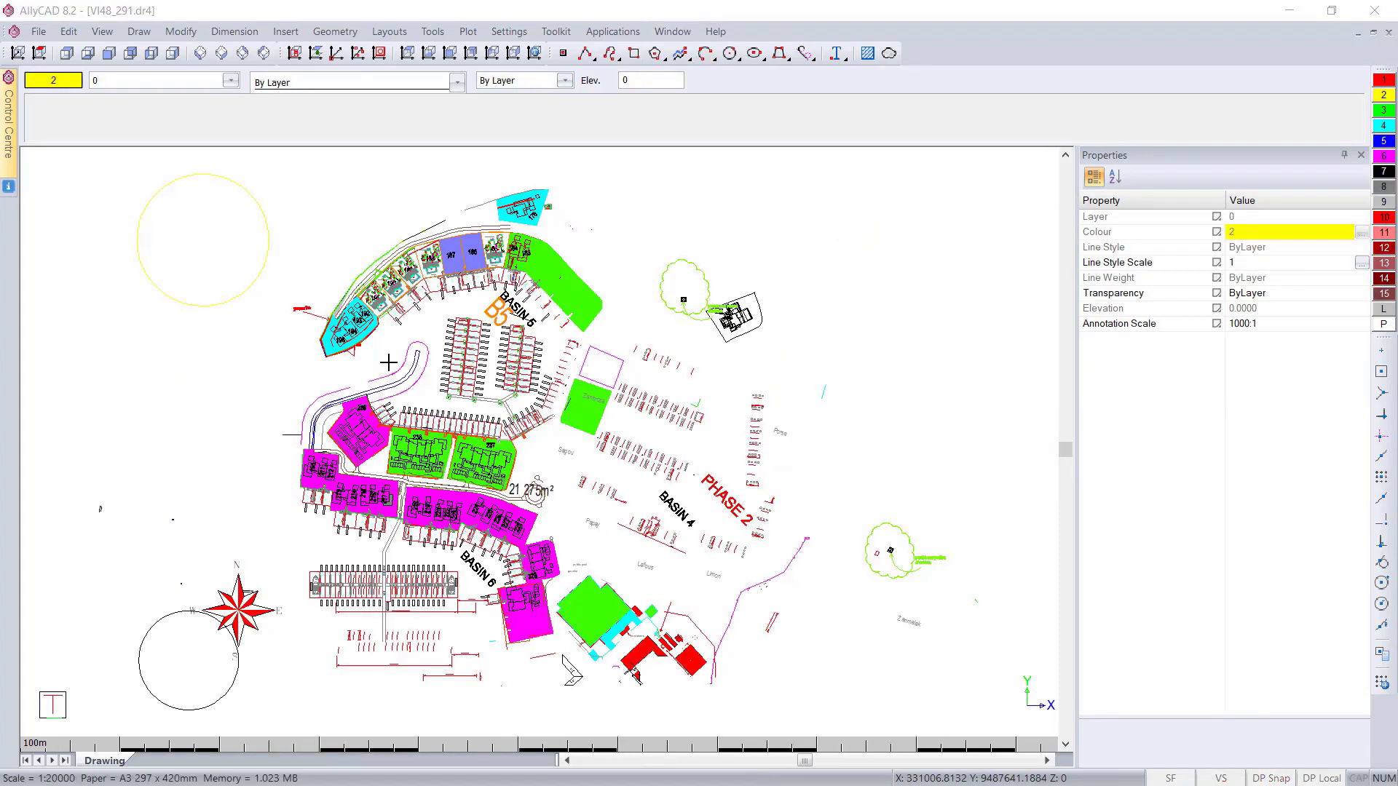
Step: In Layer Settings, add a layer named 'New Added Layer' at the end of the list
{"action": "left_click", "coordinate": [180, 82]}
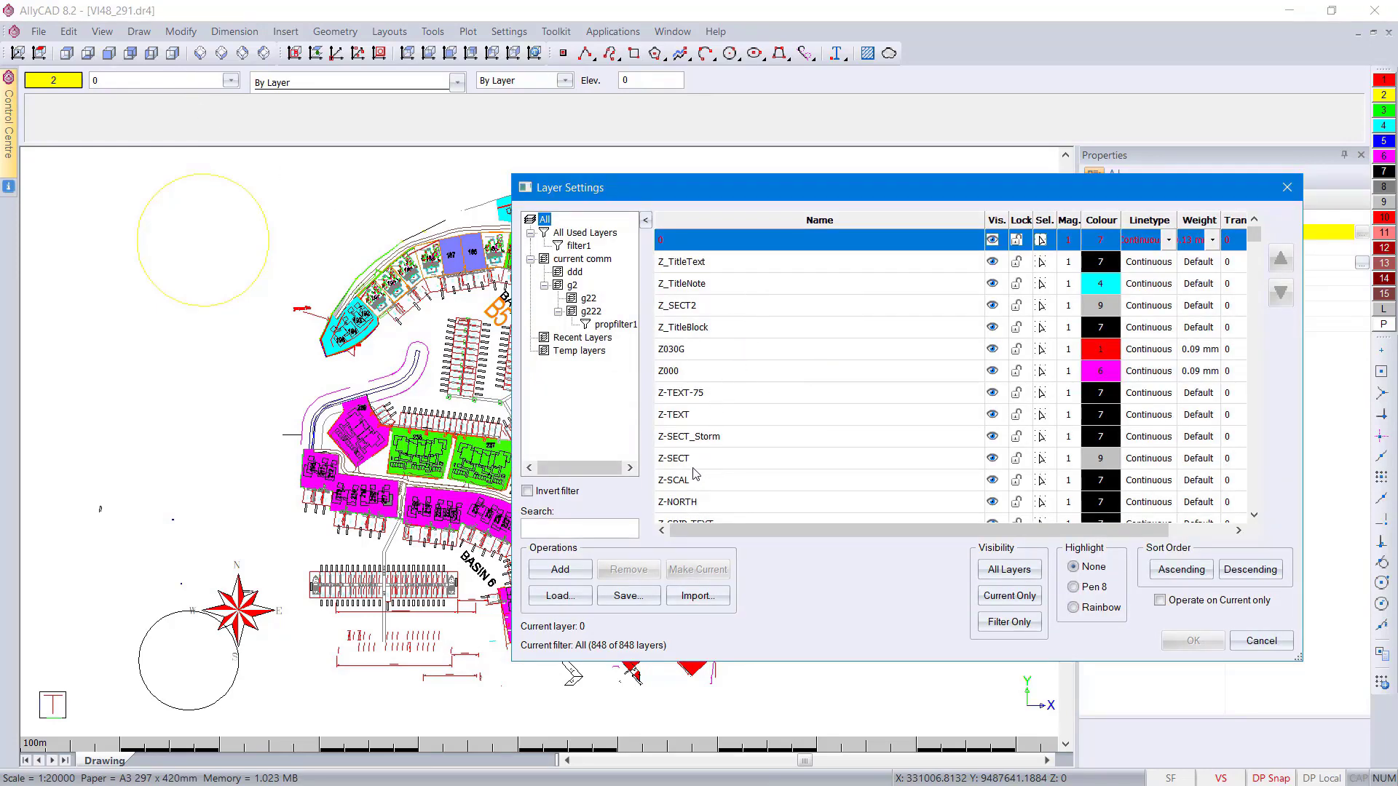
{"action": "left_click", "coordinate": [704, 486]}
{"action": "right_click", "coordinate": [717, 486]}
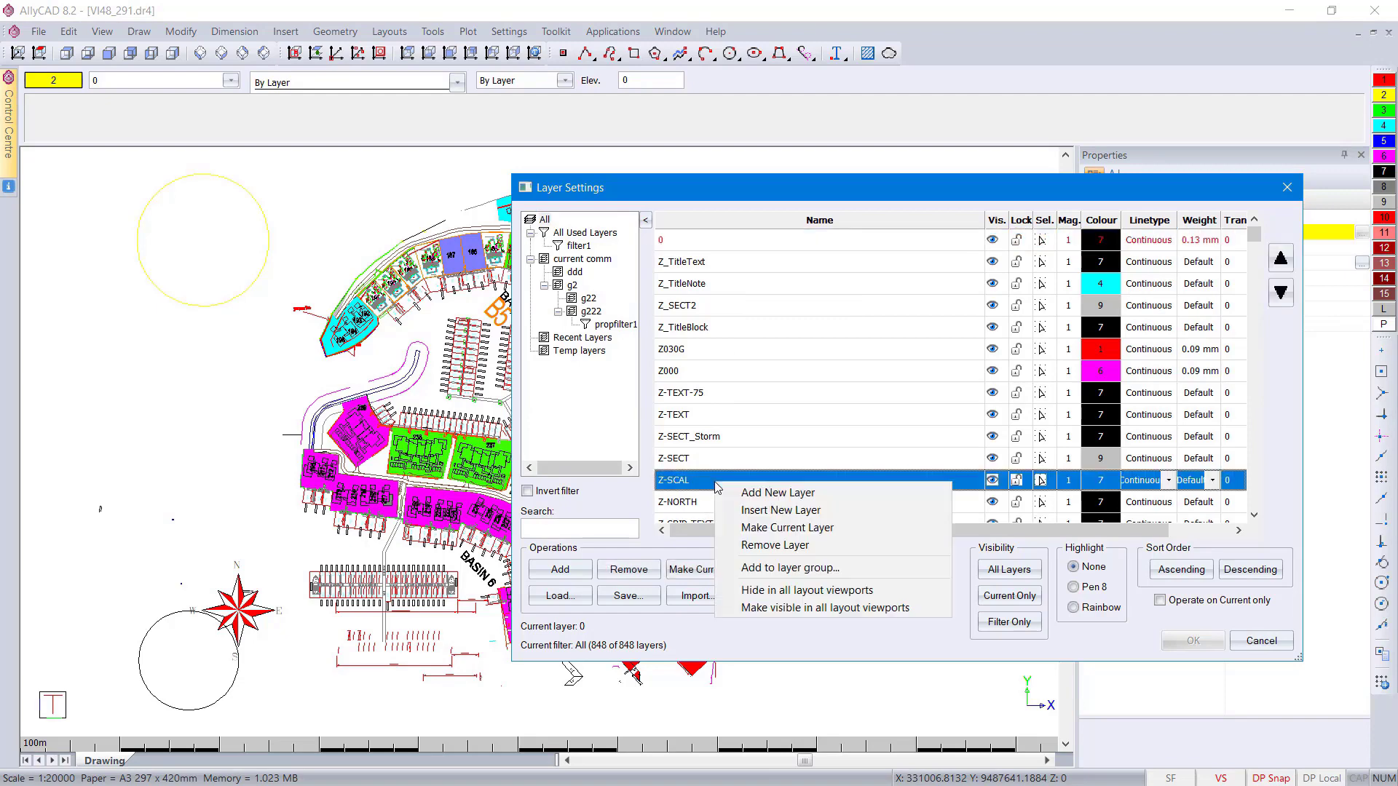
{"action": "left_click", "coordinate": [796, 491]}
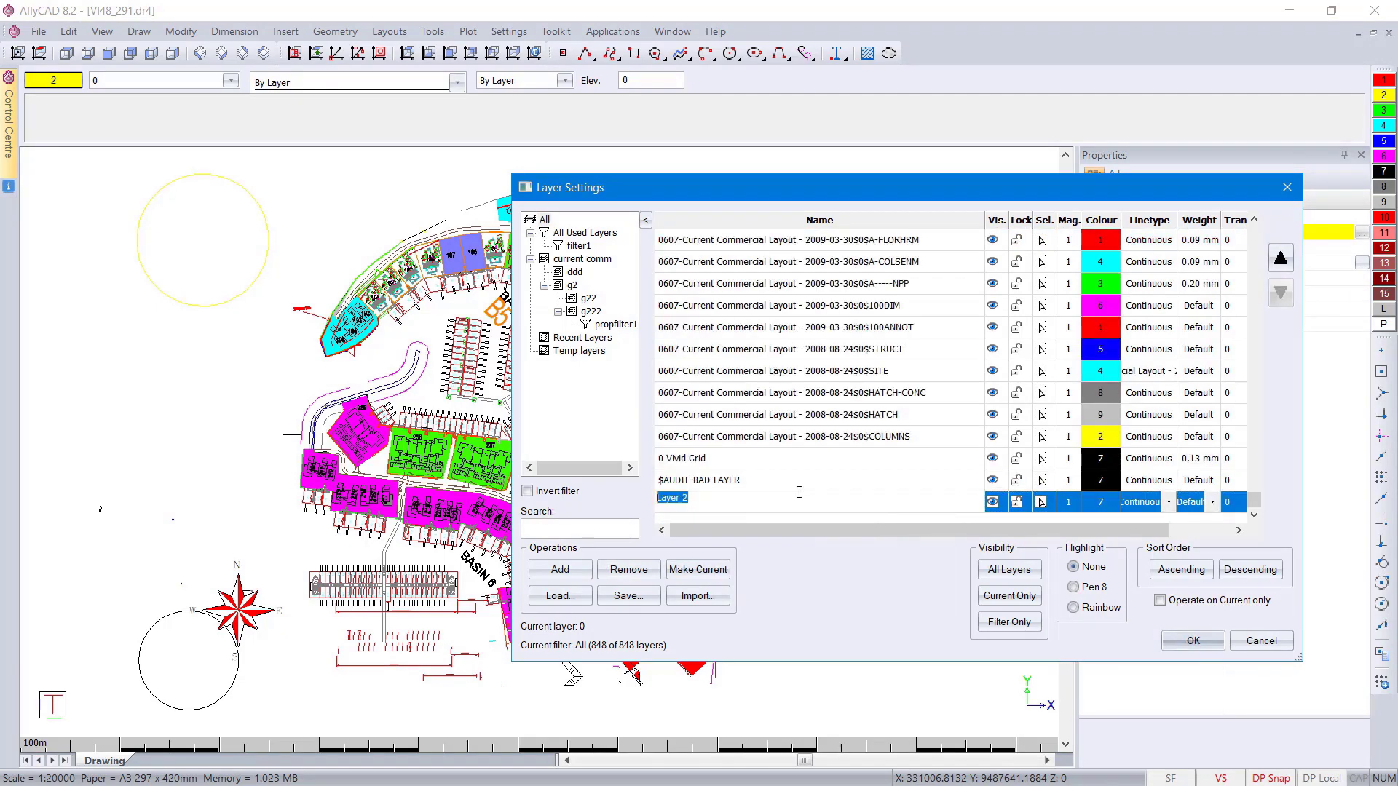
{"action": "type", "text": "New Added"}
{"action": "left_click", "coordinate": [801, 499]}
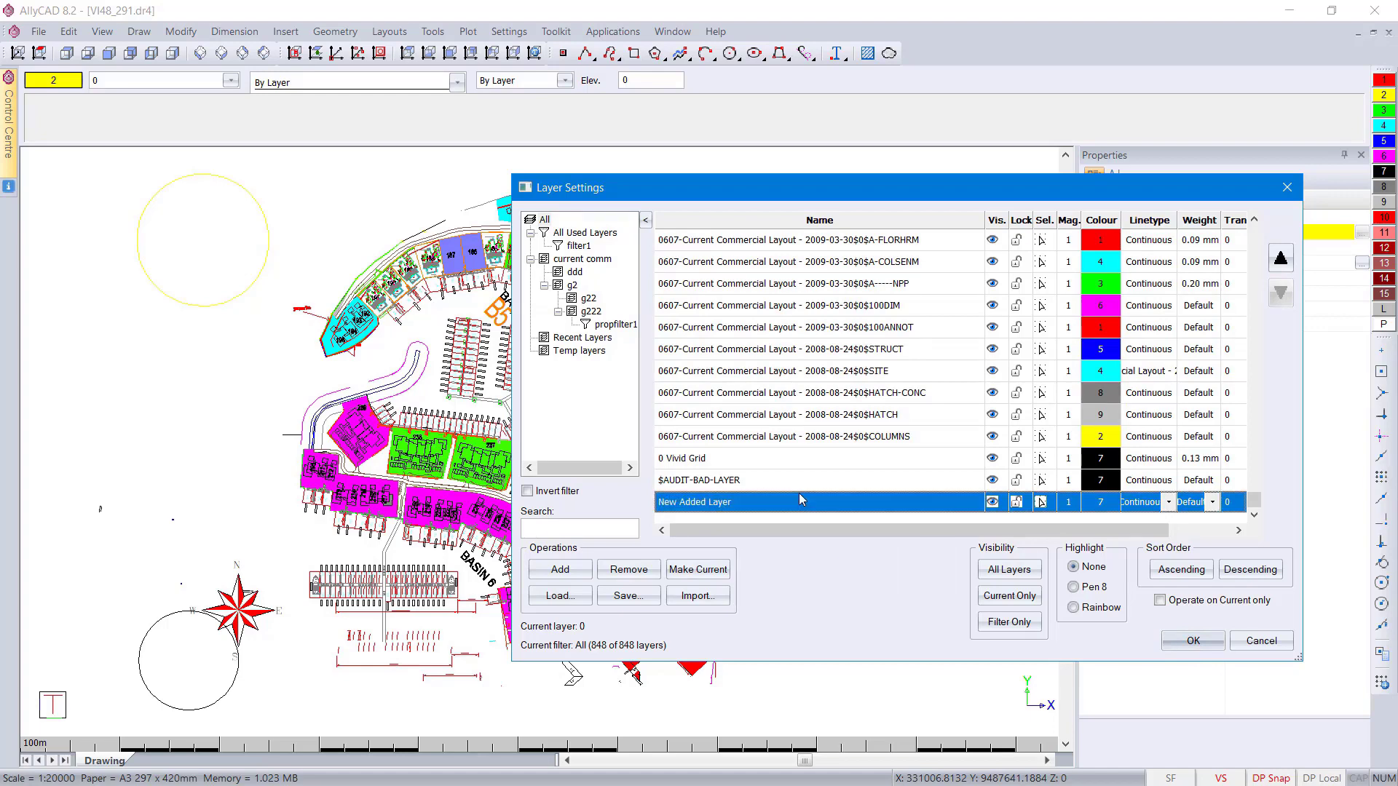
{"action": "left_click", "coordinate": [803, 480]}
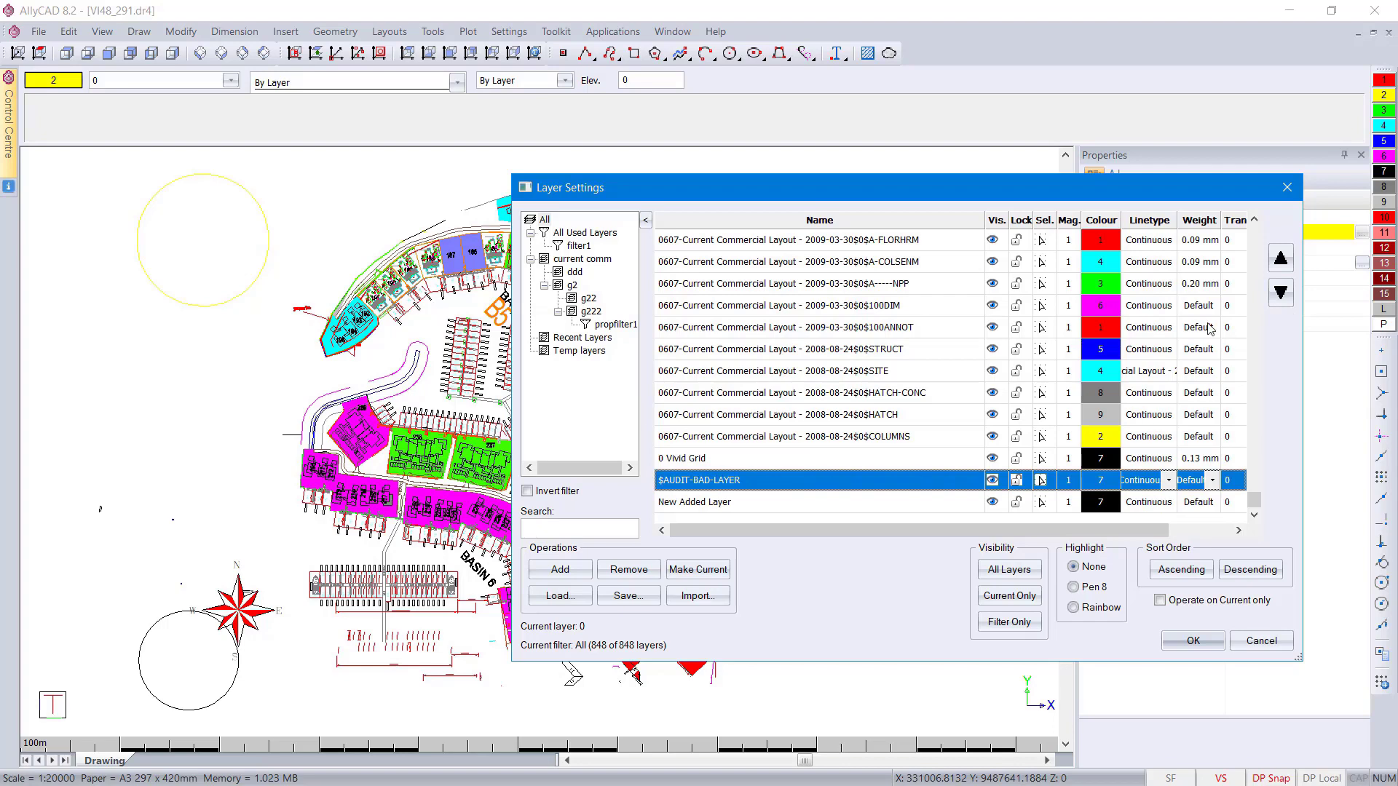
{"action": "left_click_drag", "start_coordinate": [1253, 499], "coordinate": [1253, 238]}
Step: Insert a layer named 'New Inserted Layer' directly above Z-SCAL
{"action": "left_click", "coordinate": [695, 482]}
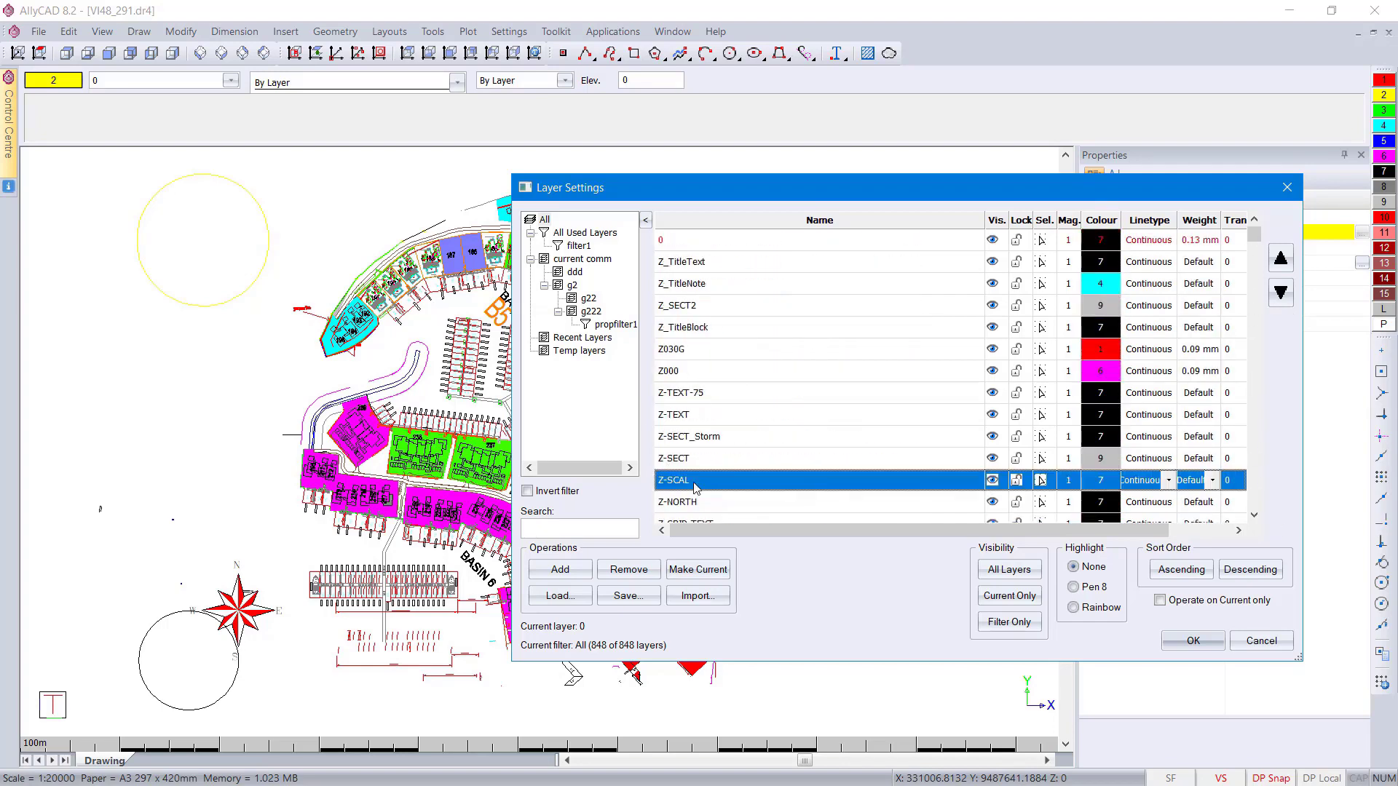
{"action": "right_click", "coordinate": [695, 482]}
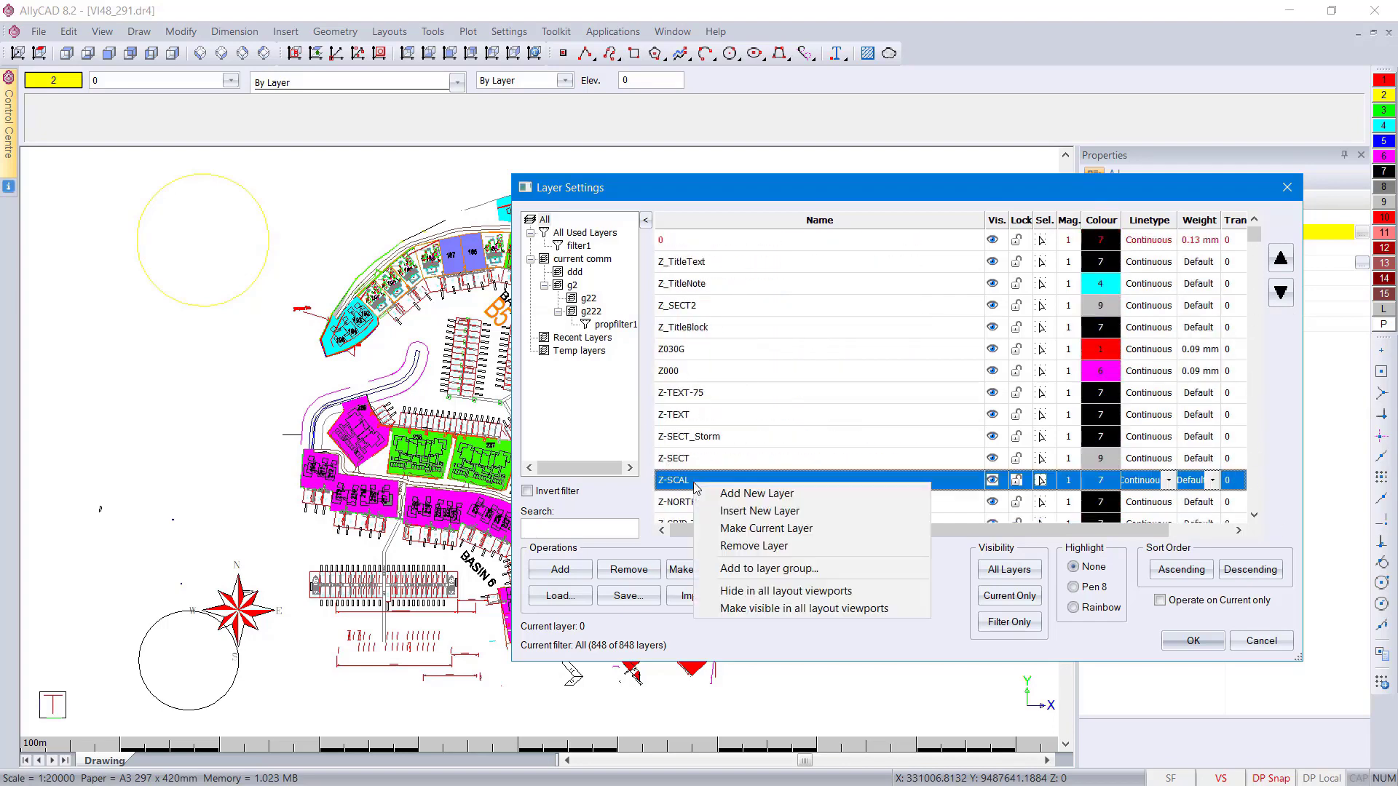
{"action": "left_click", "coordinate": [779, 513]}
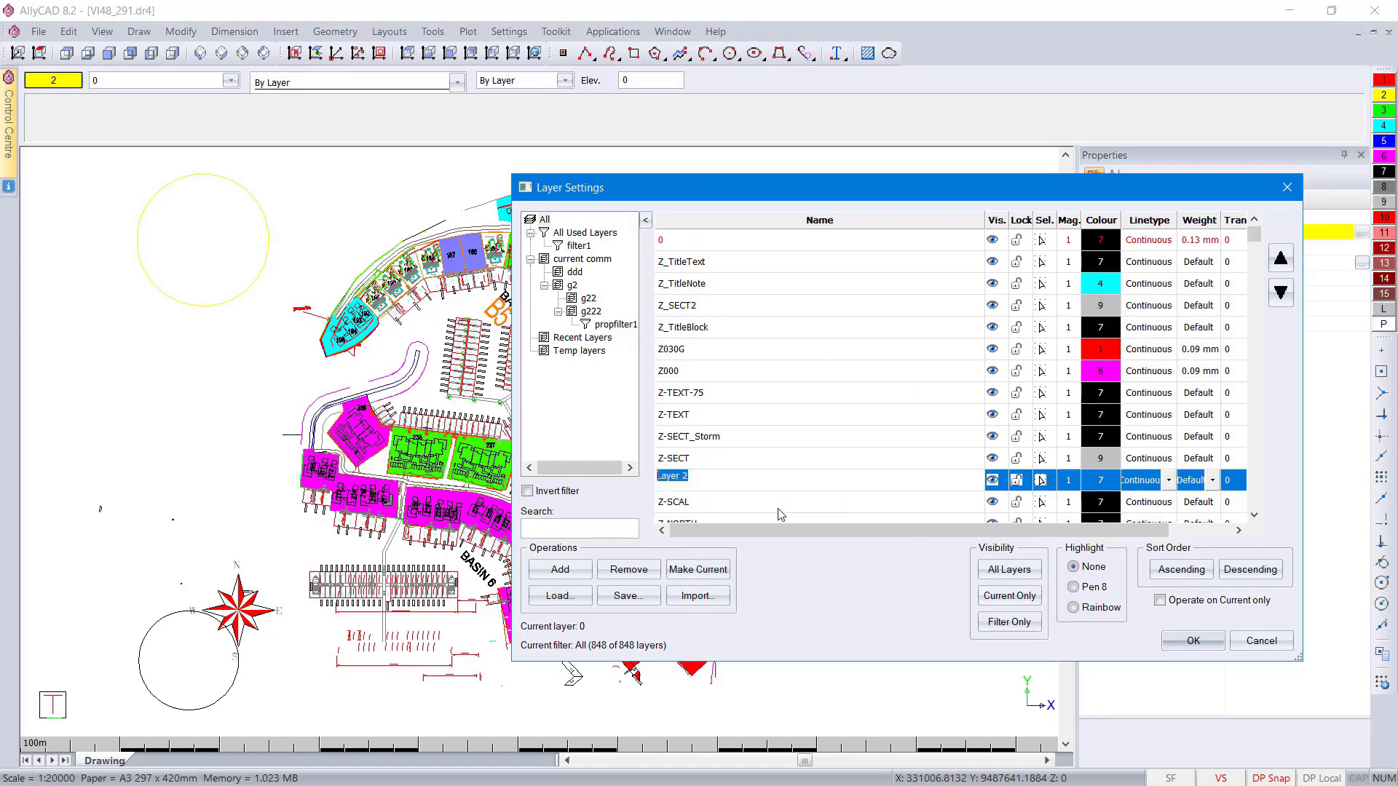
{"action": "type", "text": "New Insrted"}
{"action": "key", "text": "Return"}
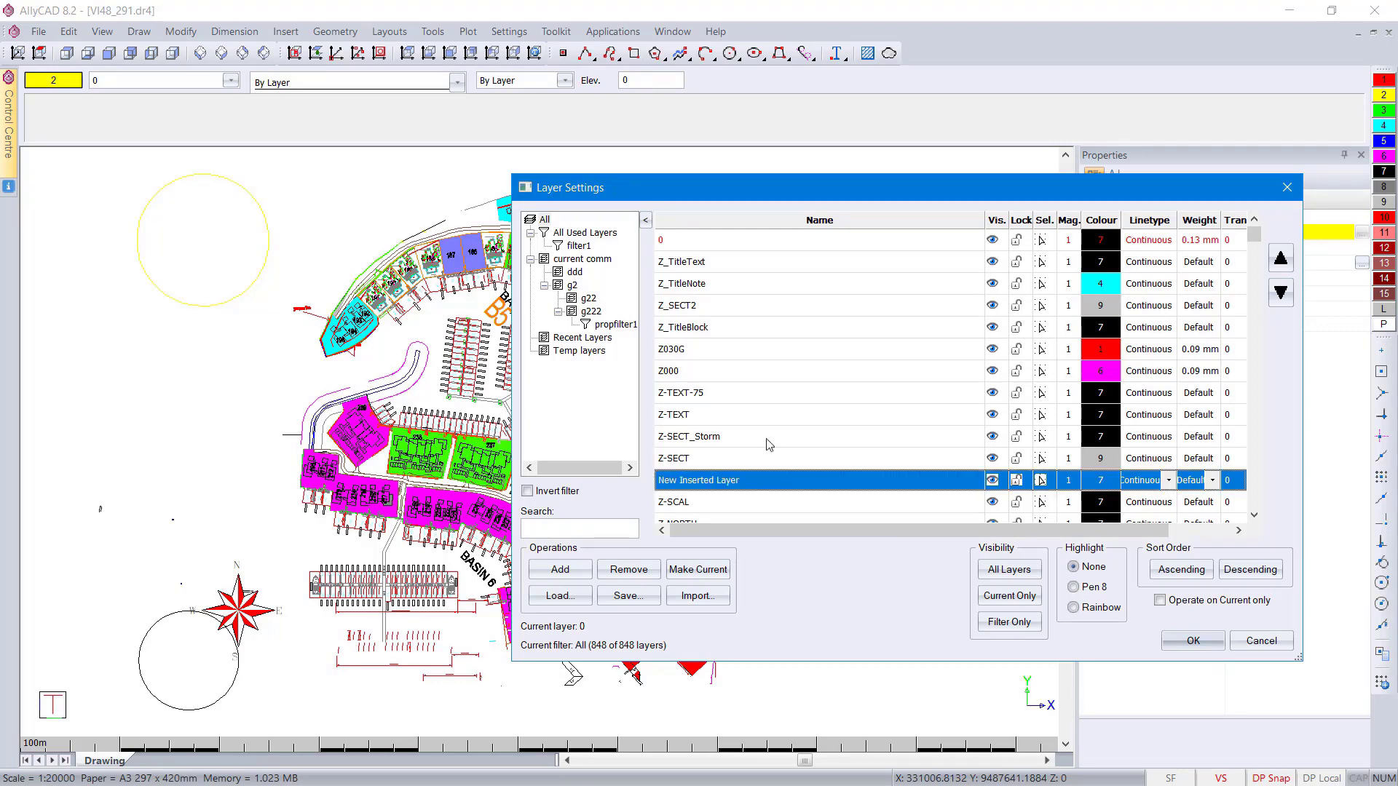
{"action": "left_click", "coordinate": [776, 419]}
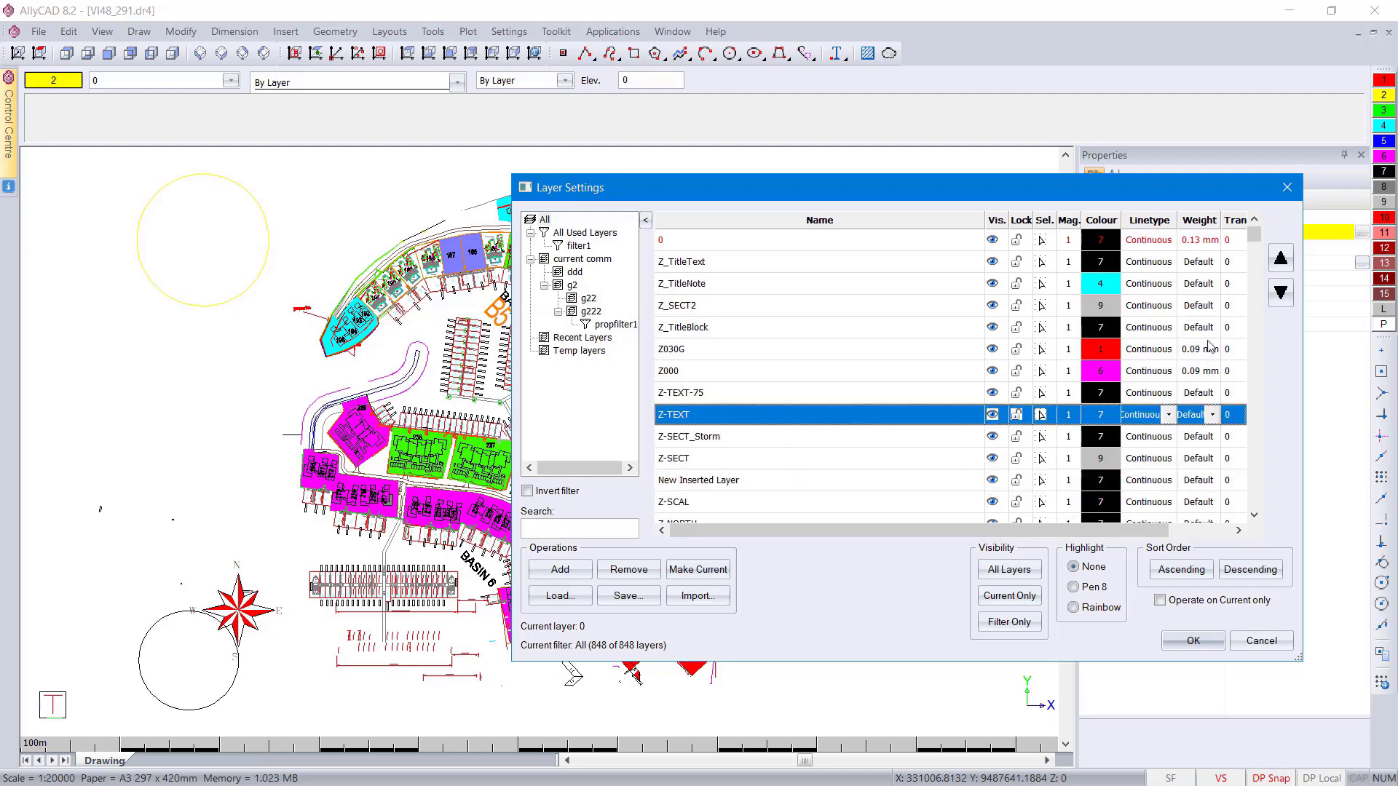
{"action": "mouse_move", "coordinate": [1253, 235]}
{"action": "left_mouse_down"}
{"action": "mouse_move", "coordinate": [1264, 518]}
{"action": "mouse_move", "coordinate": [1268, 218]}
{"action": "left_mouse_up"}
{"action": "left_click", "coordinate": [713, 482]}
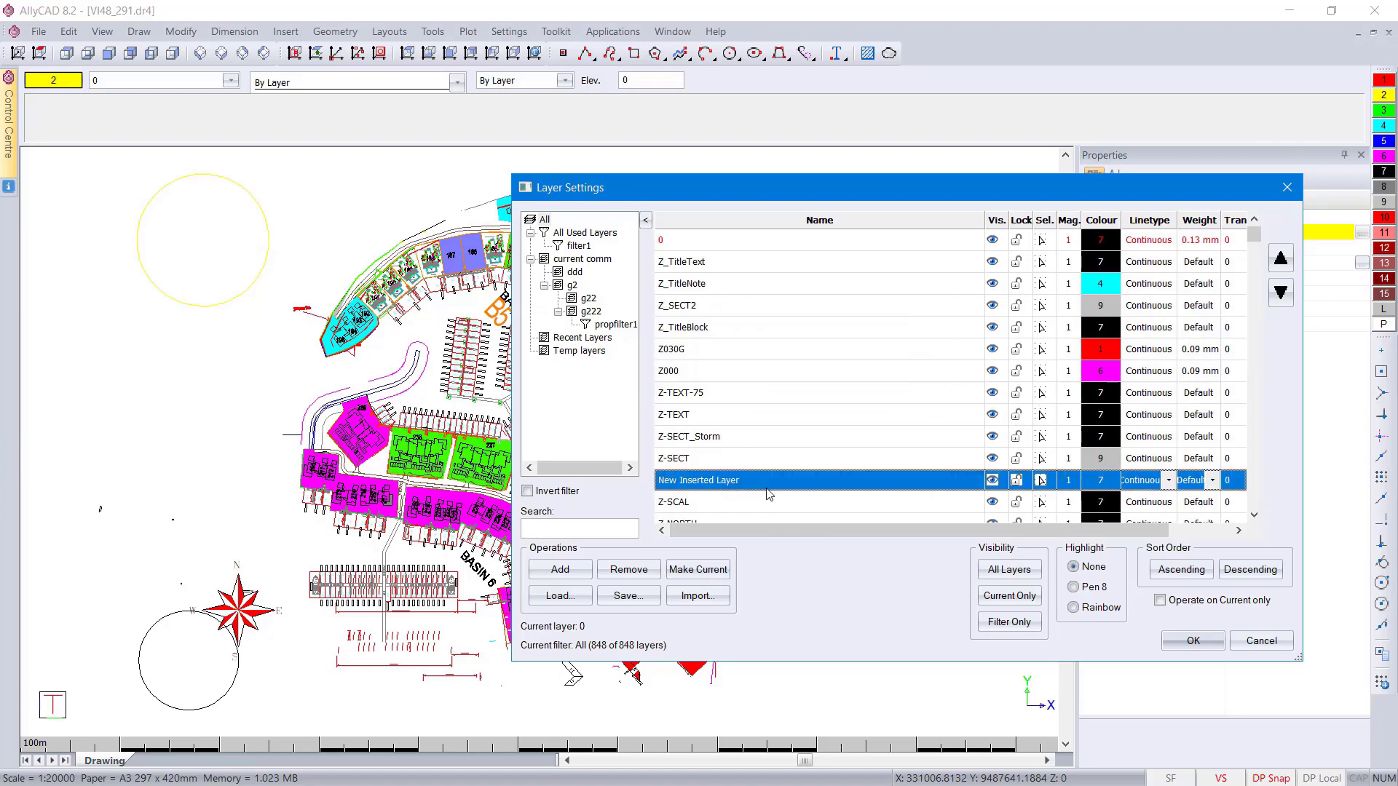
Step: Under the Temp layers filter, insert 'Another New Inserted Layer' above Z-SCAL, then show all 851 layers
{"action": "left_click", "coordinate": [569, 351]}
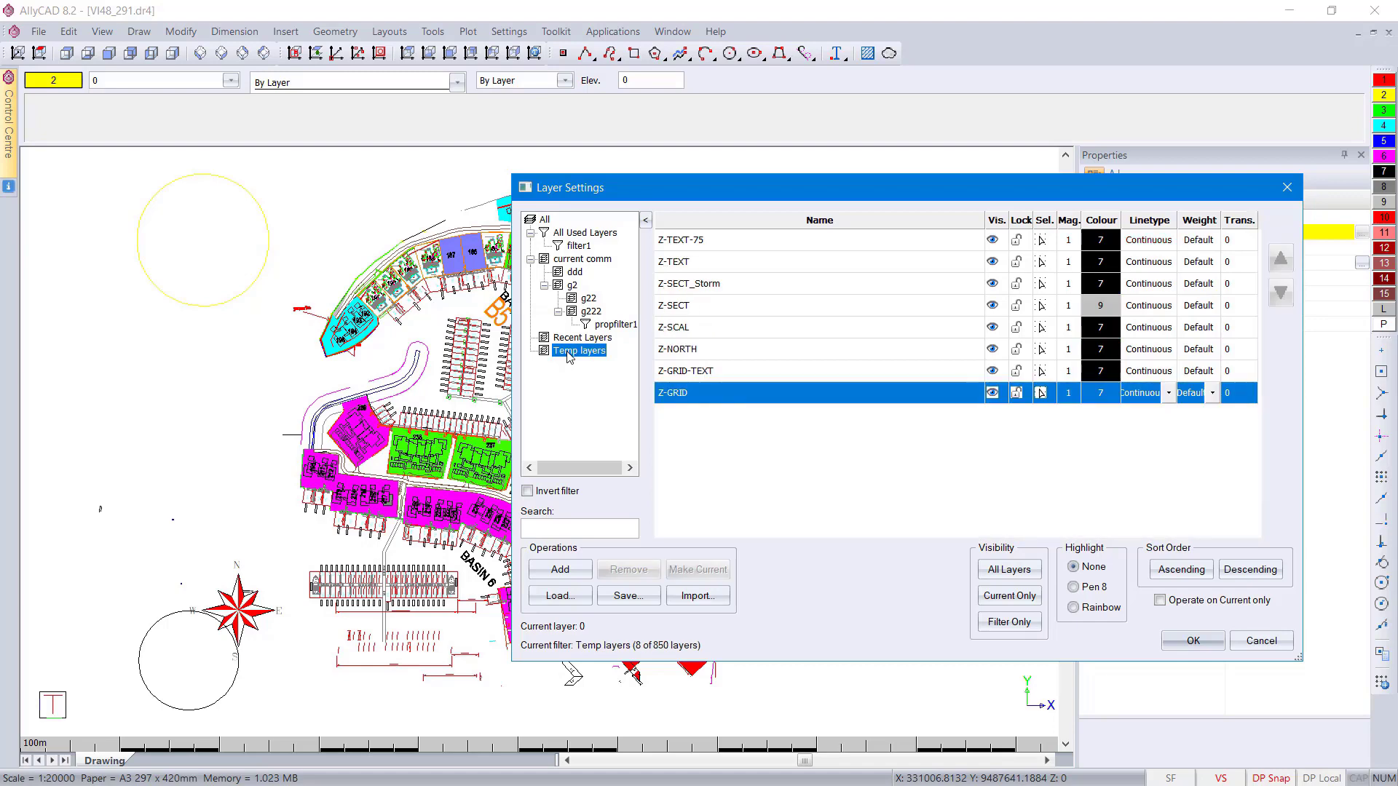
{"action": "left_click", "coordinate": [700, 329]}
{"action": "right_click", "coordinate": [701, 332]}
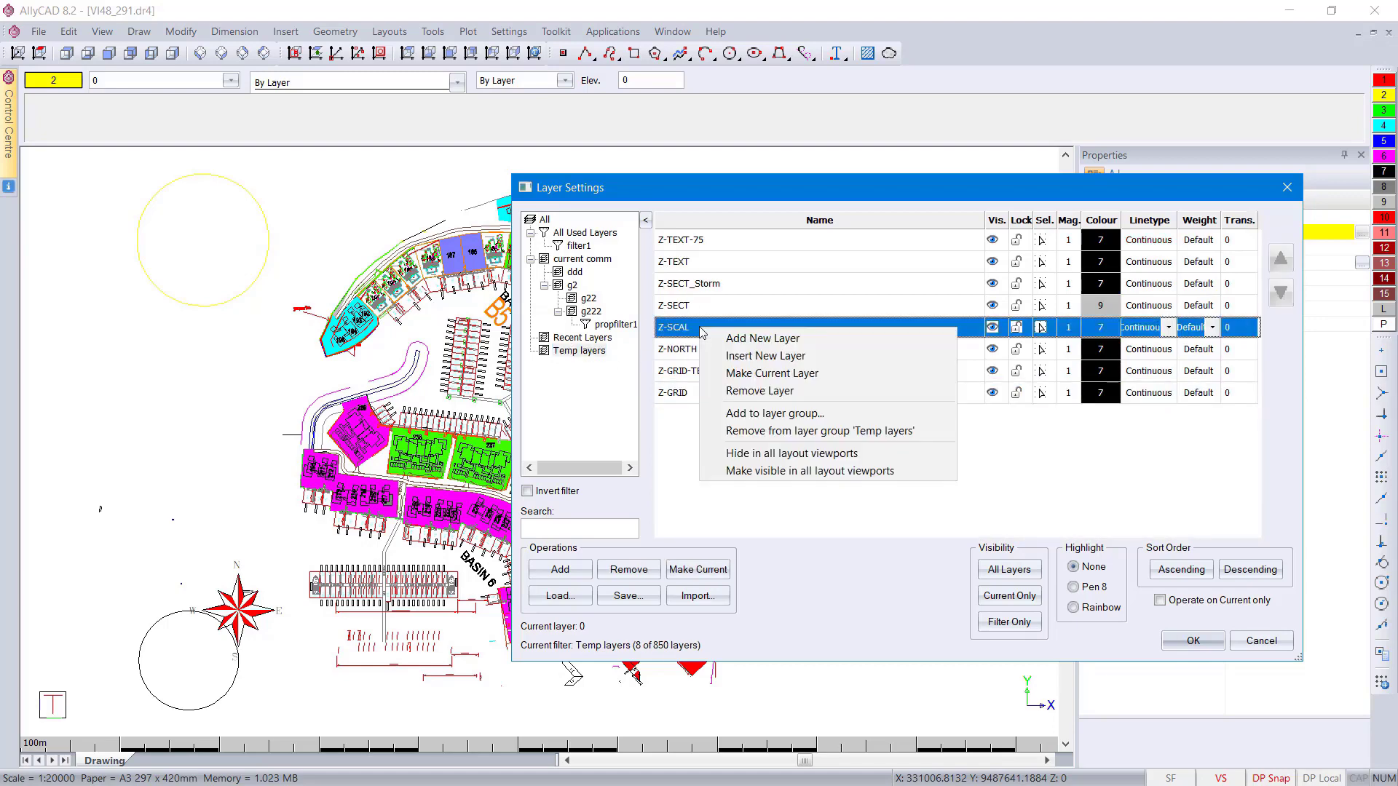
{"action": "left_click", "coordinate": [766, 357]}
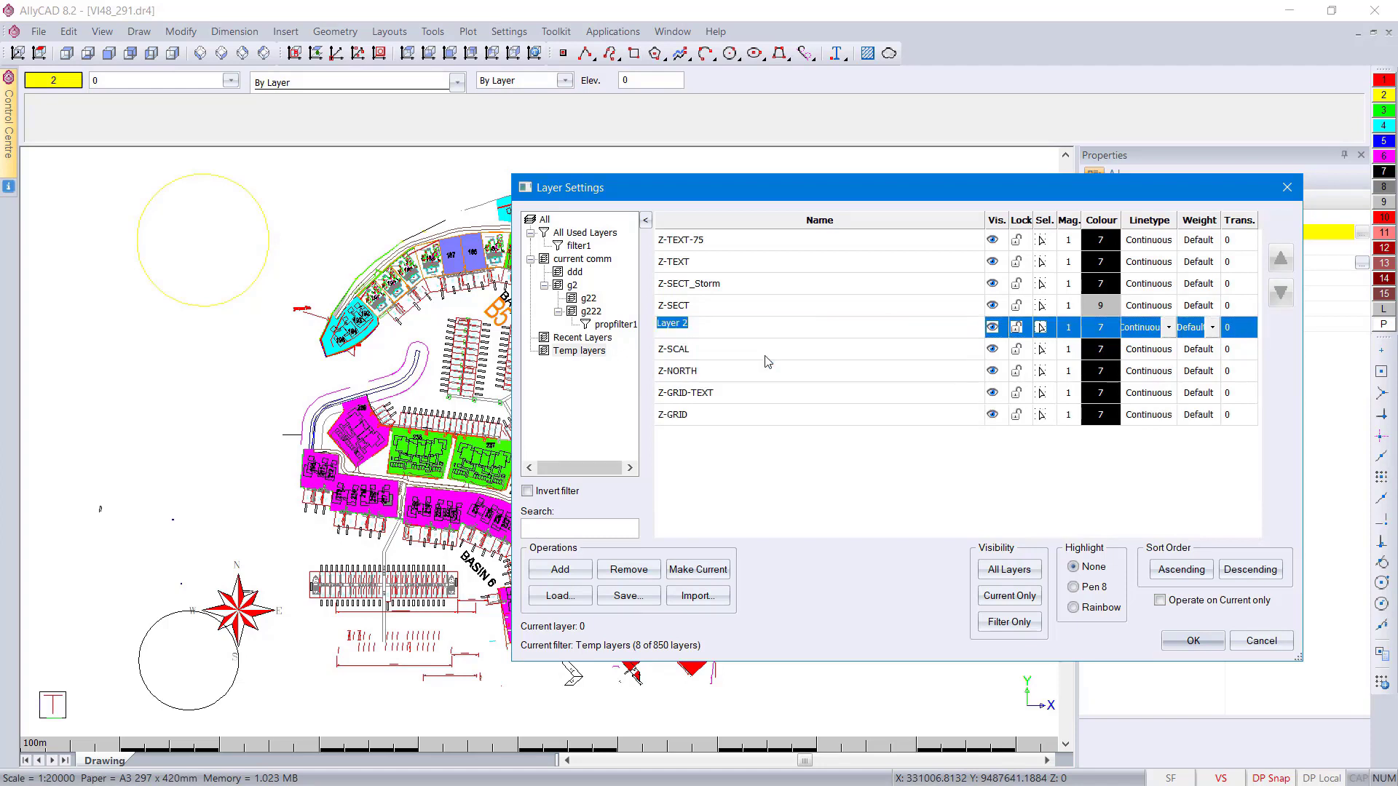
{"action": "type", "text": "Another New Inserted Layer"}
{"action": "key", "text": "Return"}
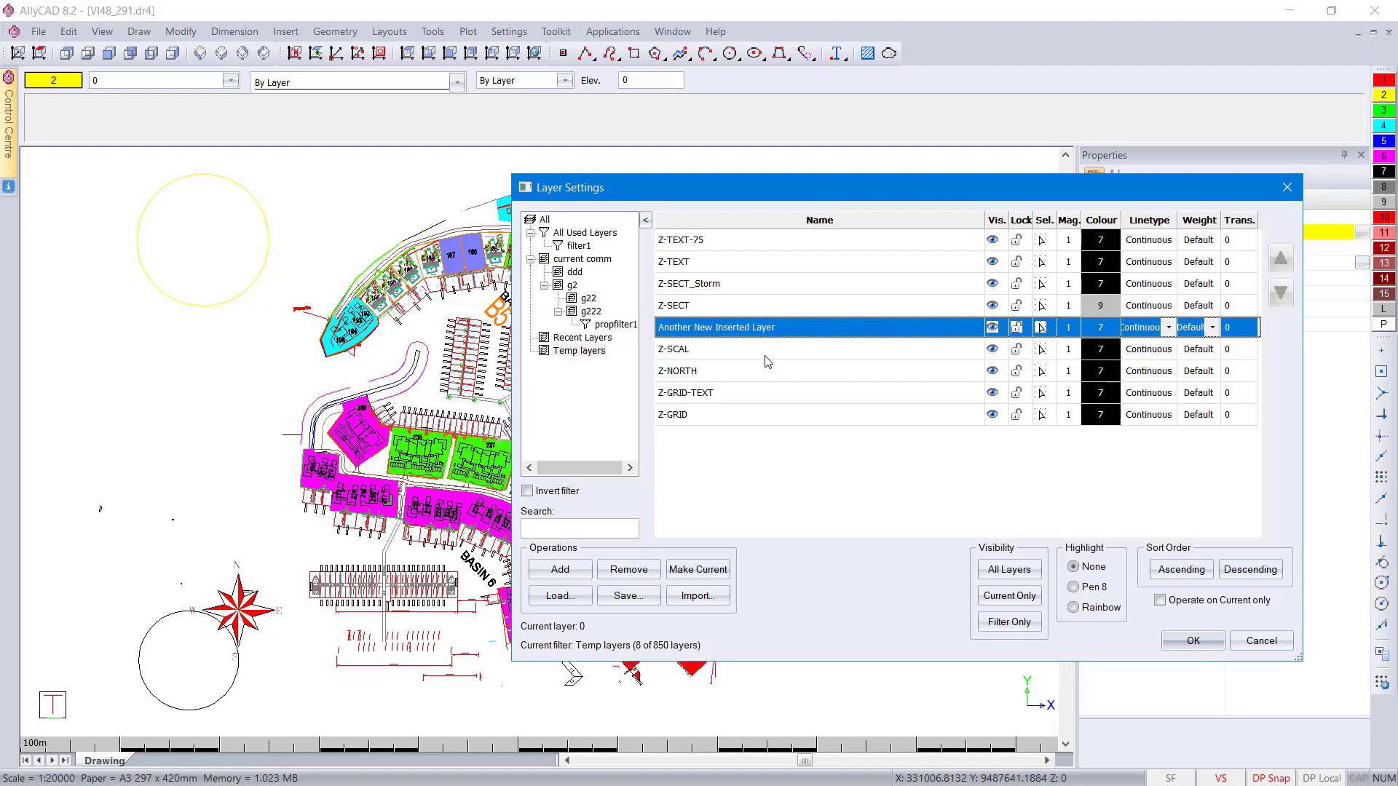
{"action": "left_click", "coordinate": [545, 220]}
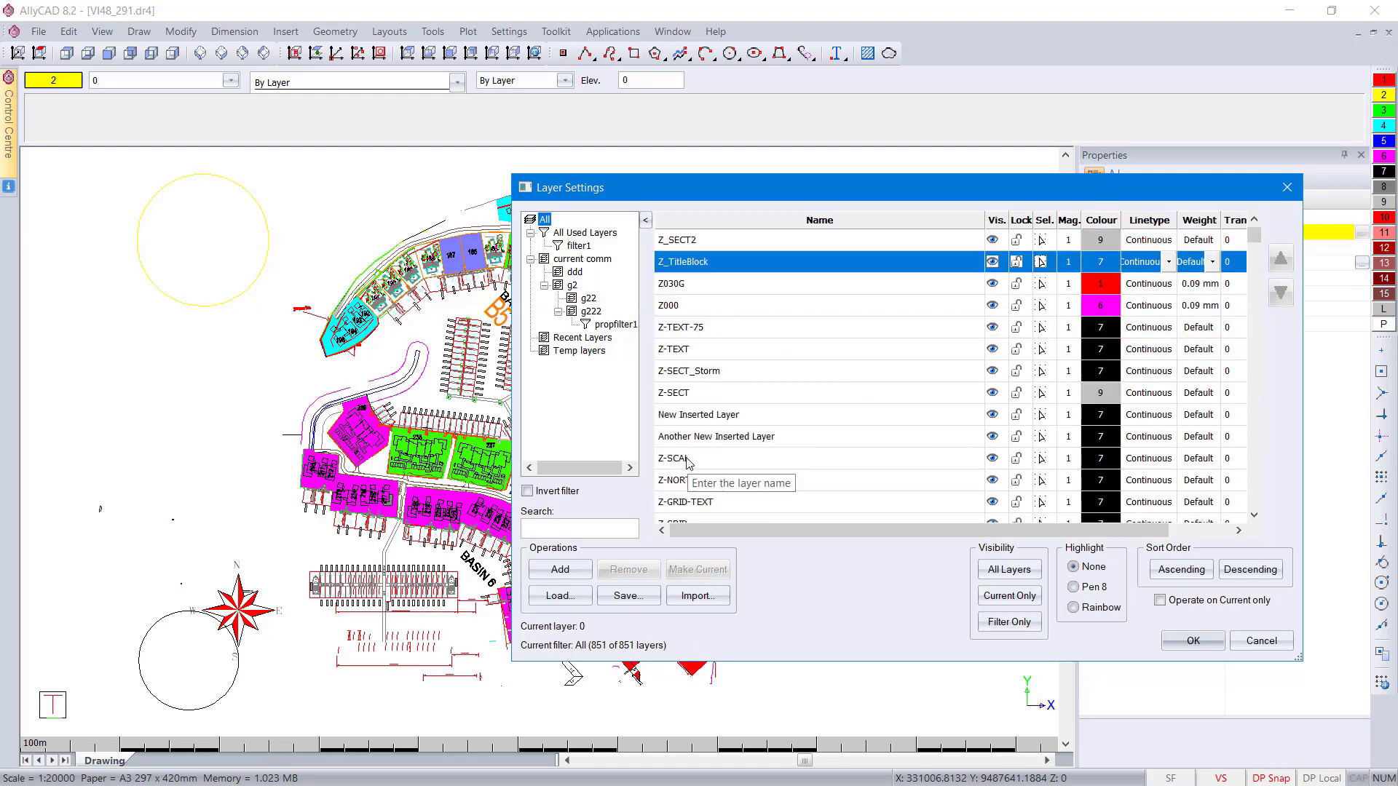
{"action": "scroll", "coordinate": [1005, 490], "scroll_direction": "down", "scroll_amount": 10}
Step: Give layers Z-TEXT-75, Z-TEXT, Z-SECT_Storm and Z-SECT the red pen 1 colour, updating all four
{"action": "left_click_drag", "start_coordinate": [1253, 348], "coordinate": [1253, 235]}
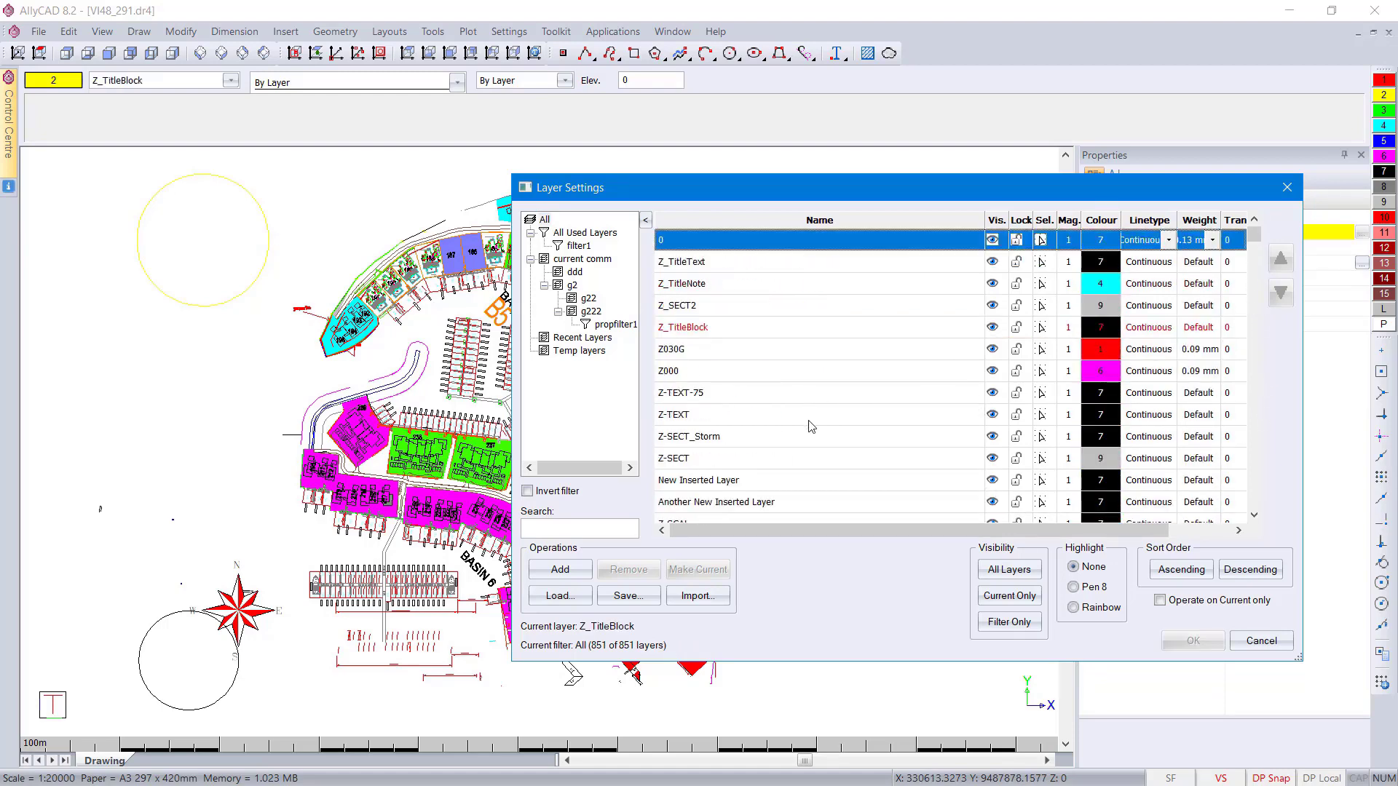
{"action": "left_click", "coordinate": [699, 396]}
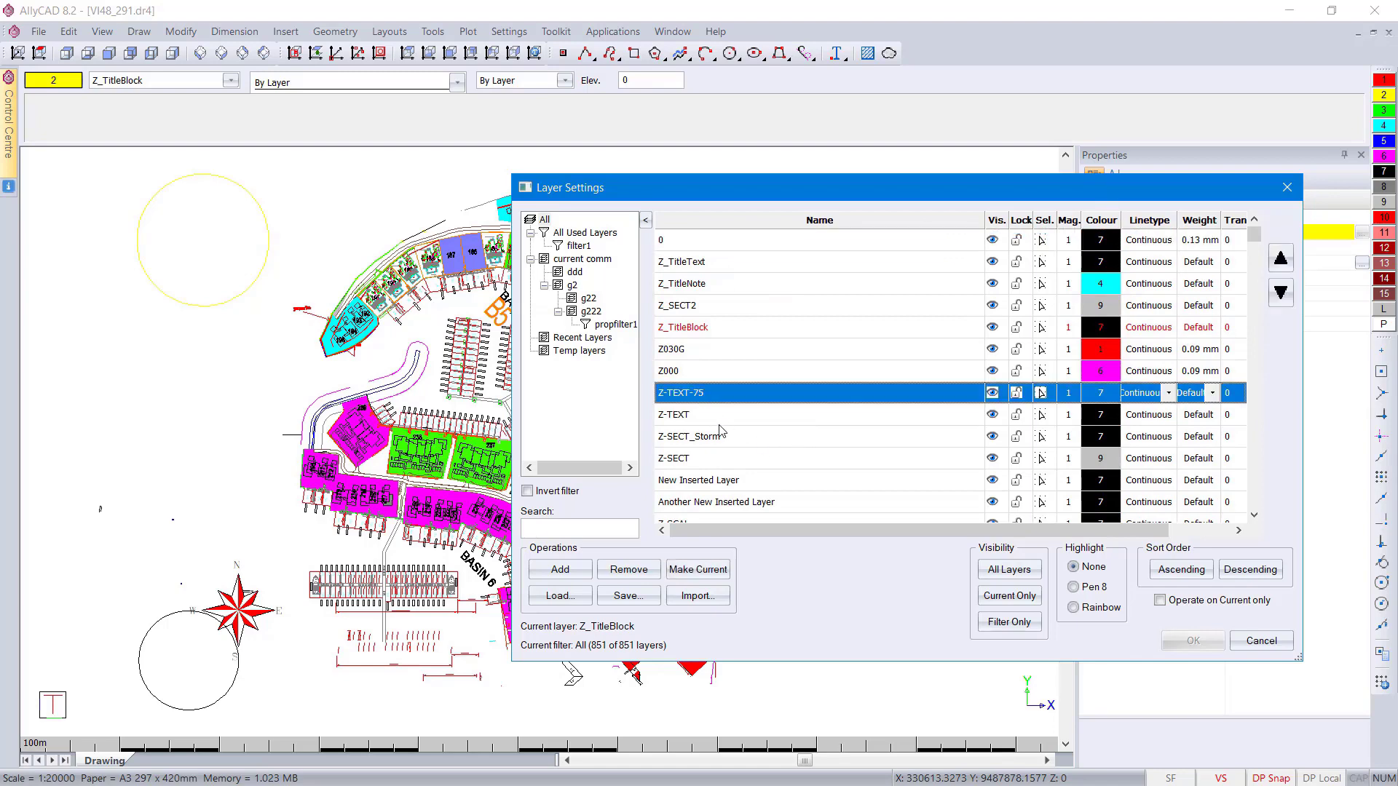
{"action": "left_click", "coordinate": [714, 459], "text": "shift"}
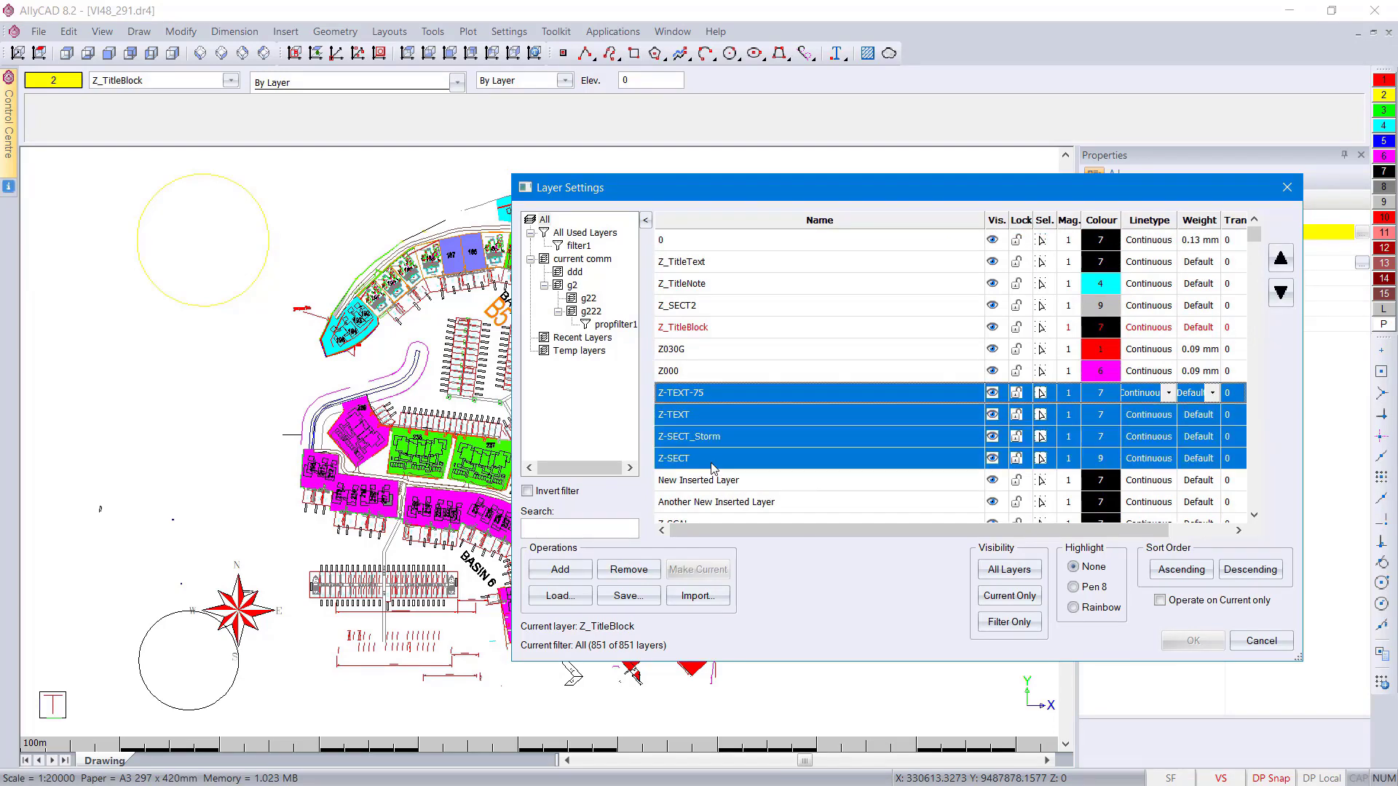
{"action": "right_click", "coordinate": [1100, 395]}
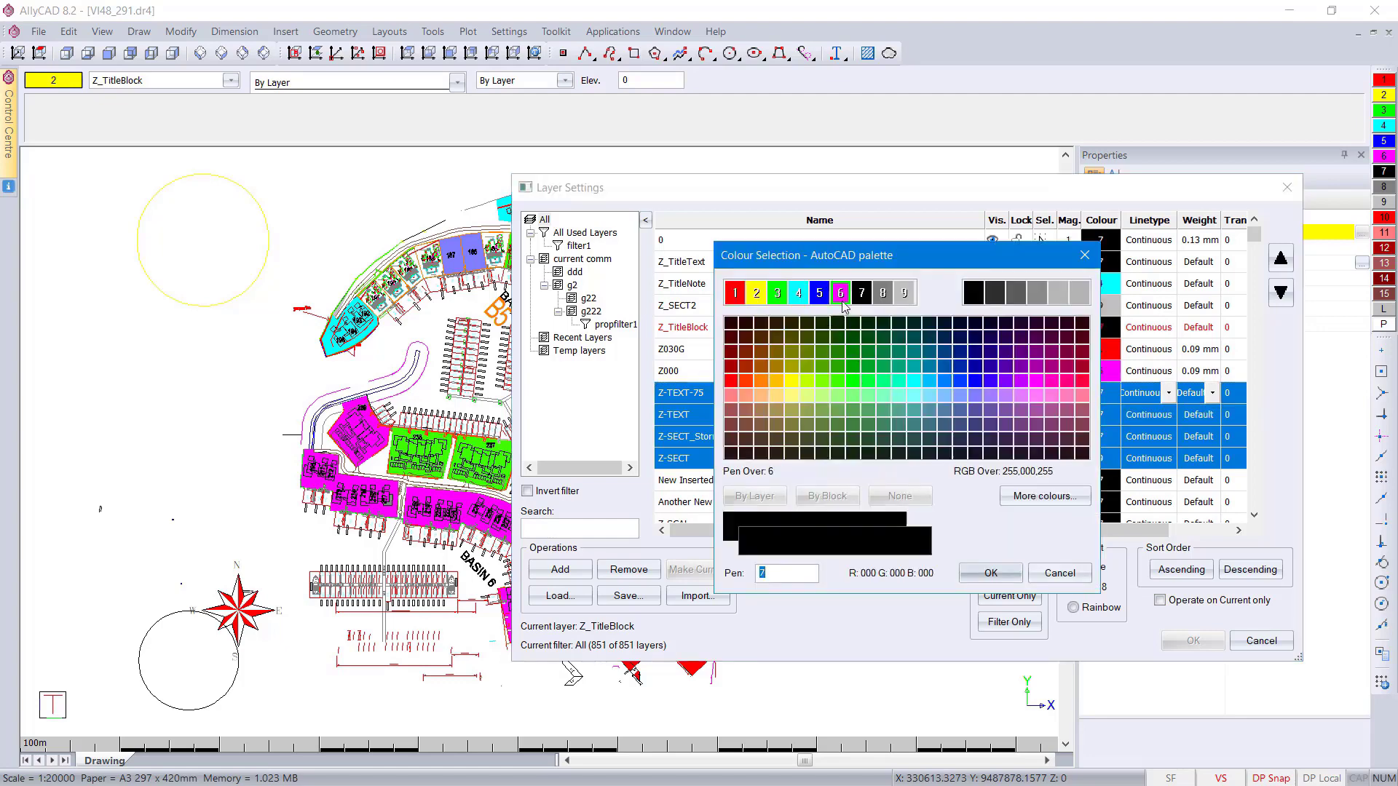
{"action": "left_click", "coordinate": [733, 296]}
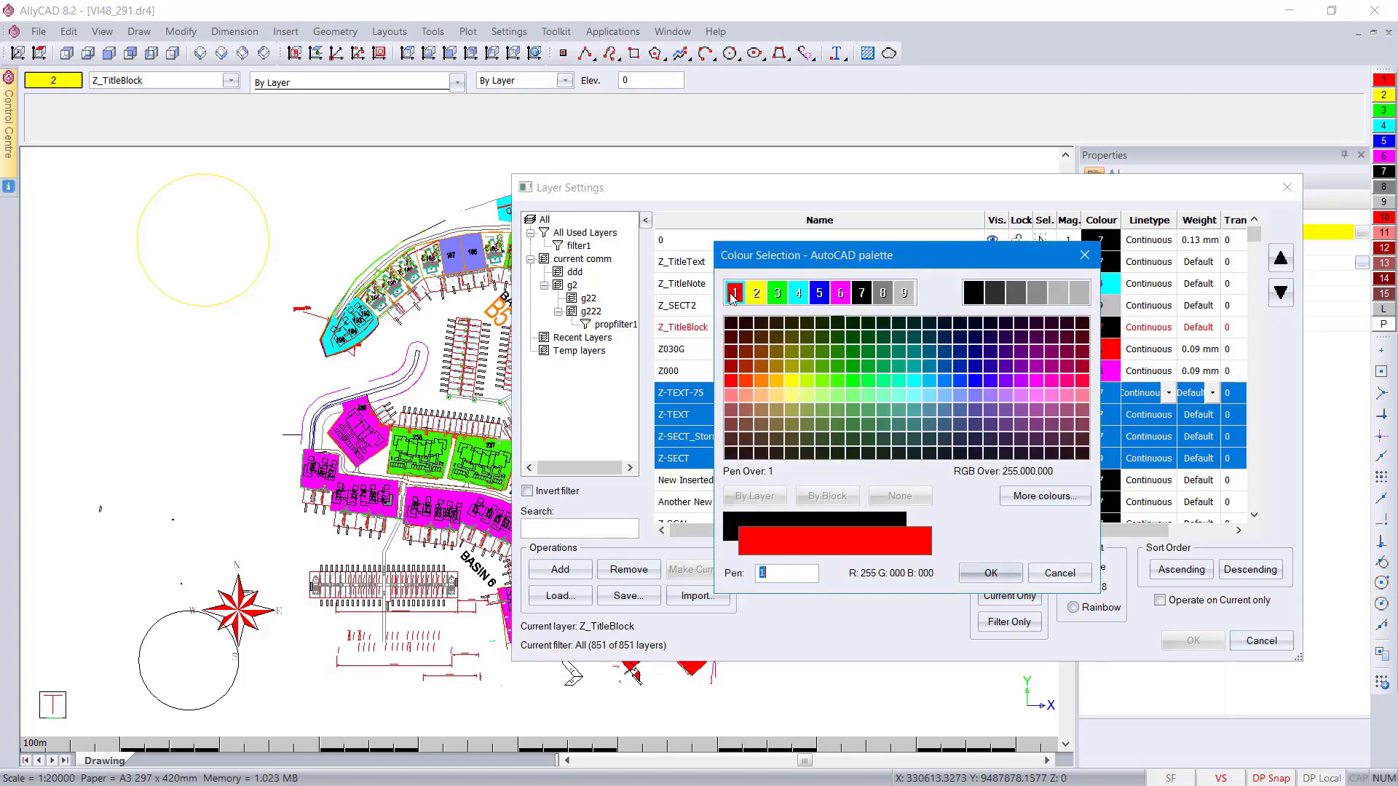
{"action": "left_click", "coordinate": [988, 574]}
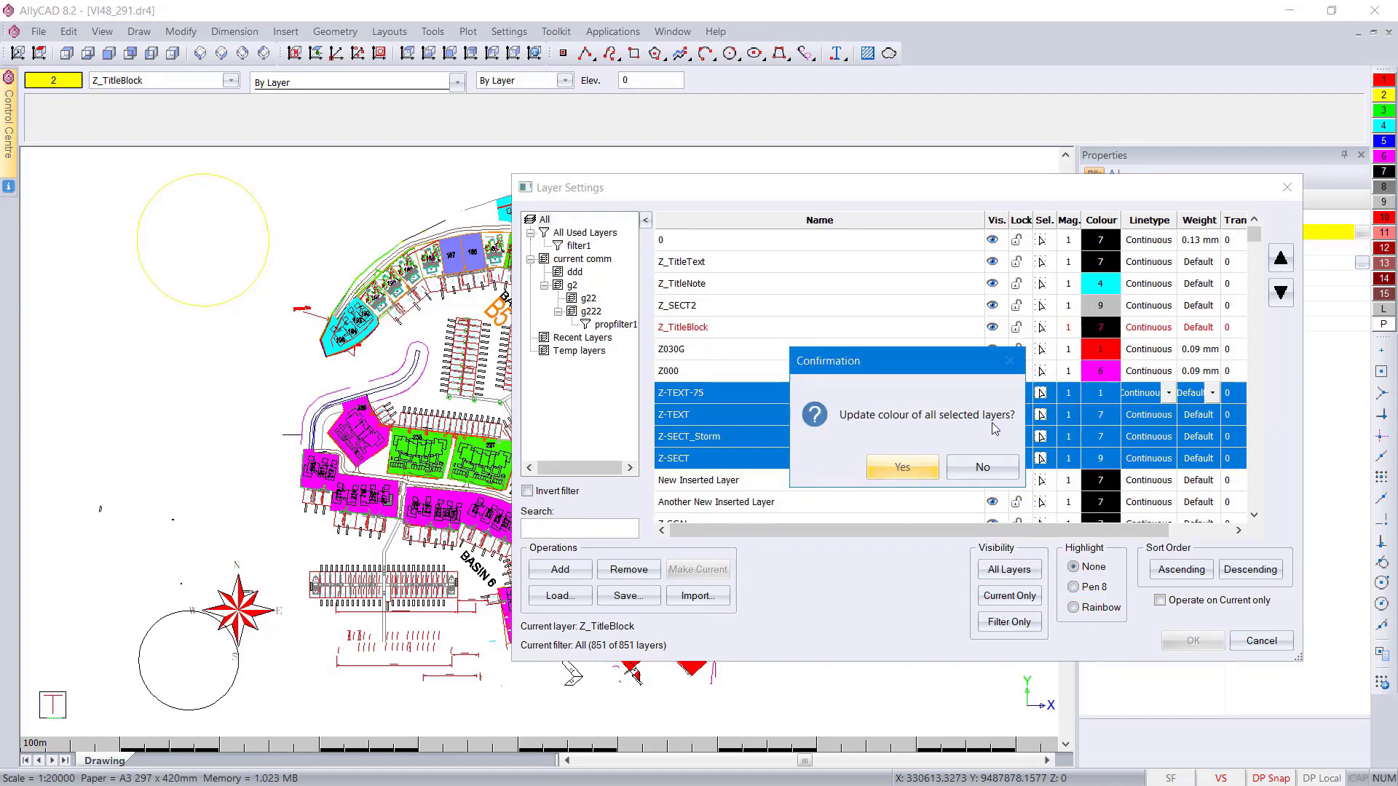
{"action": "left_click", "coordinate": [903, 468]}
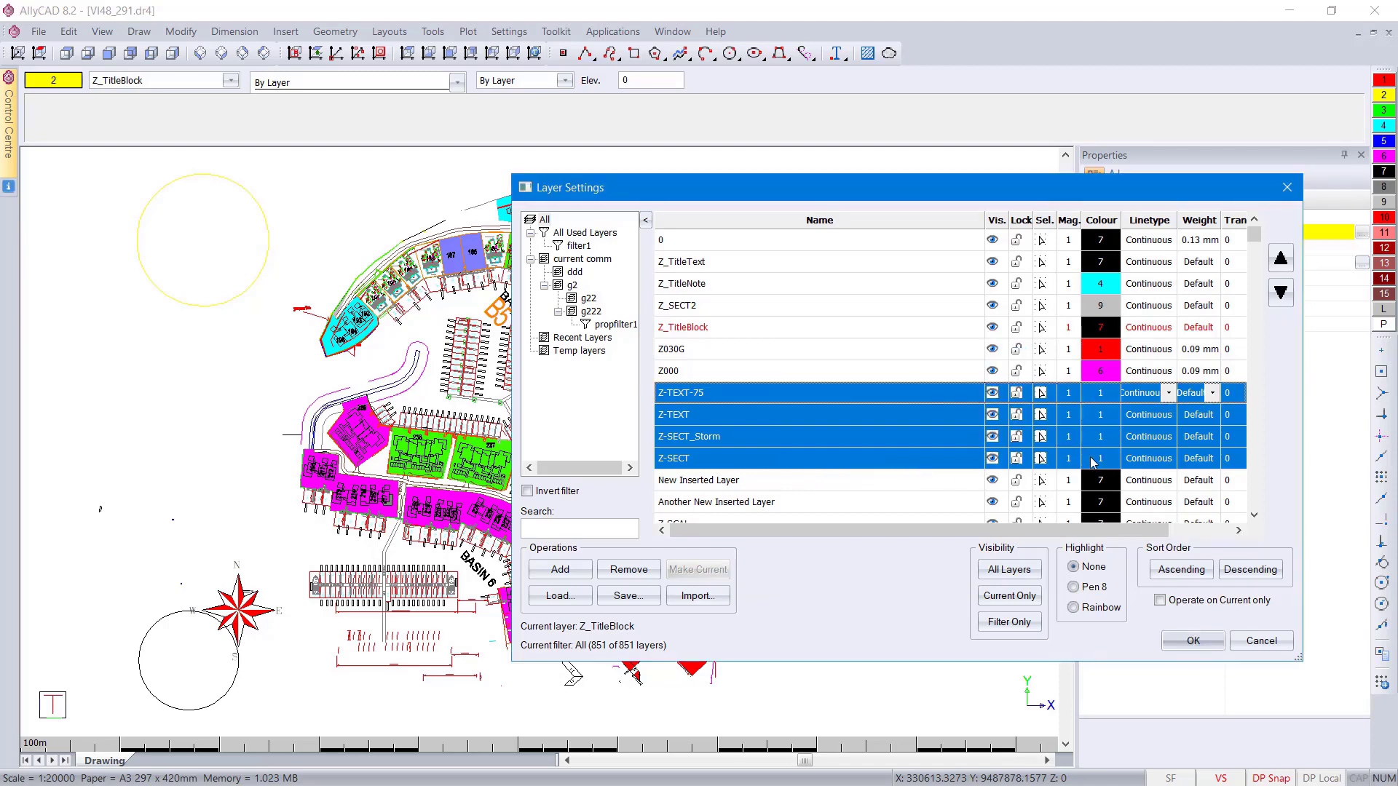
{"action": "key", "text": "F2"}
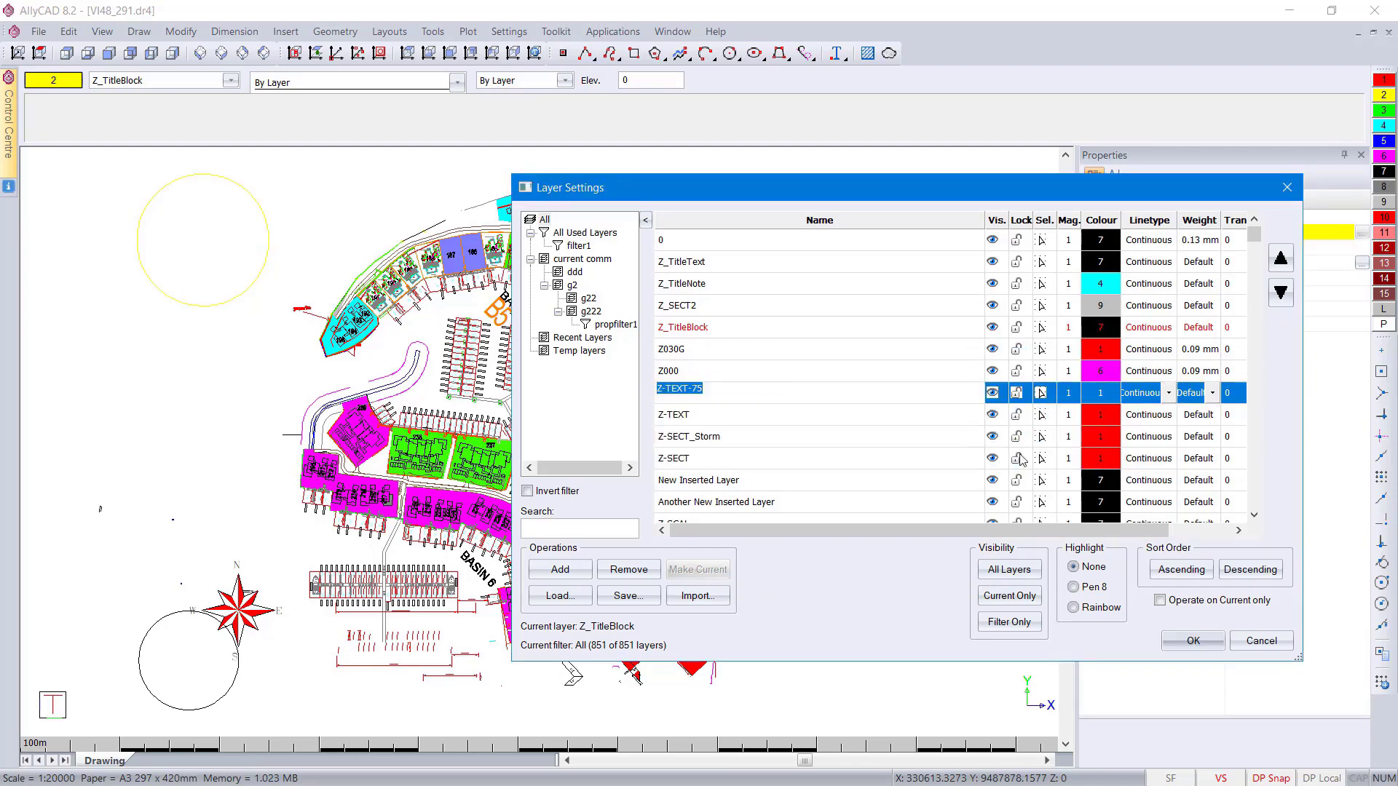
{"action": "key", "text": "Down"}
{"action": "key", "text": "Down"}
{"action": "key", "text": "Down"}
{"action": "key", "text": "Down"}
{"action": "key", "text": "Down"}
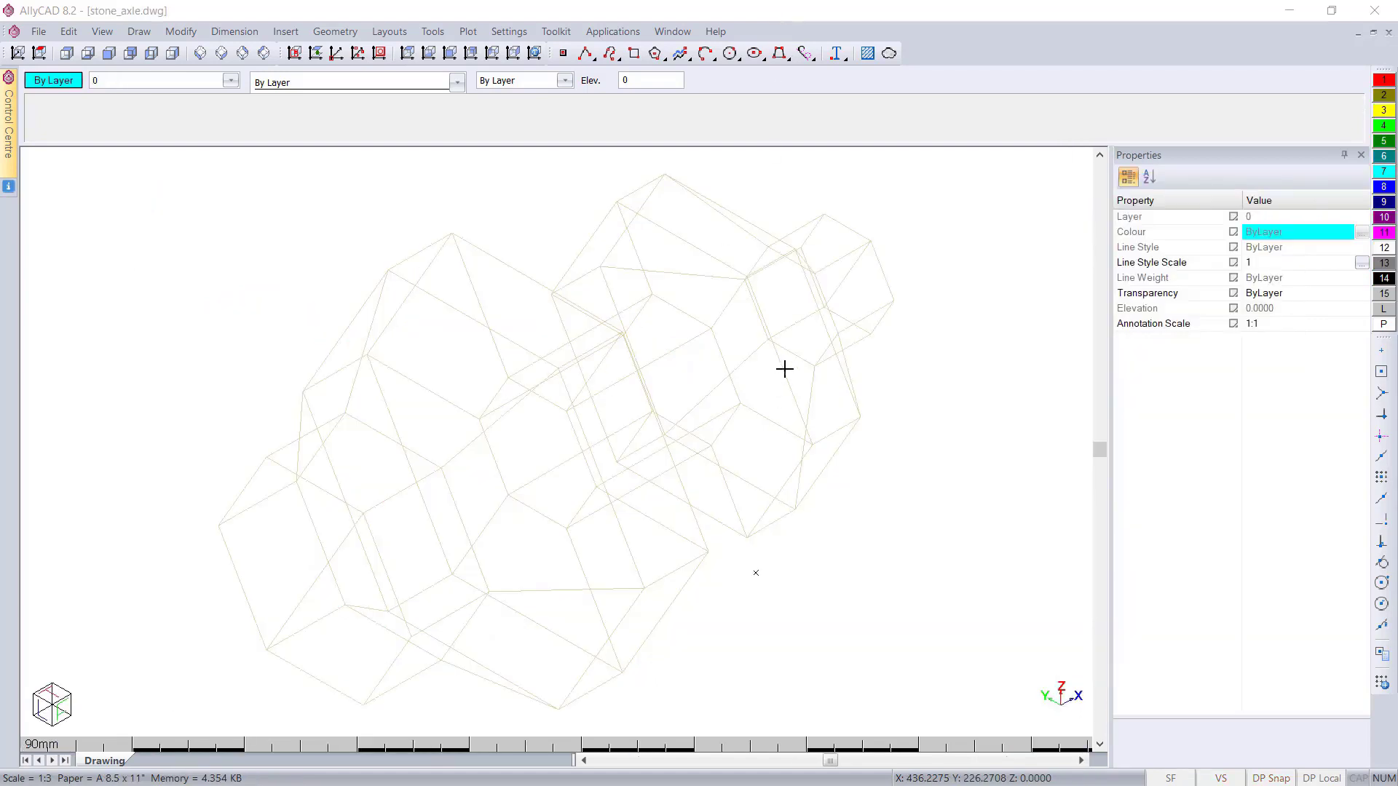
Step: In View Settings, enable flat-shaded filled 3D faces and meshes and set Draw order to Depth Order
{"action": "left_click", "coordinate": [784, 369]}
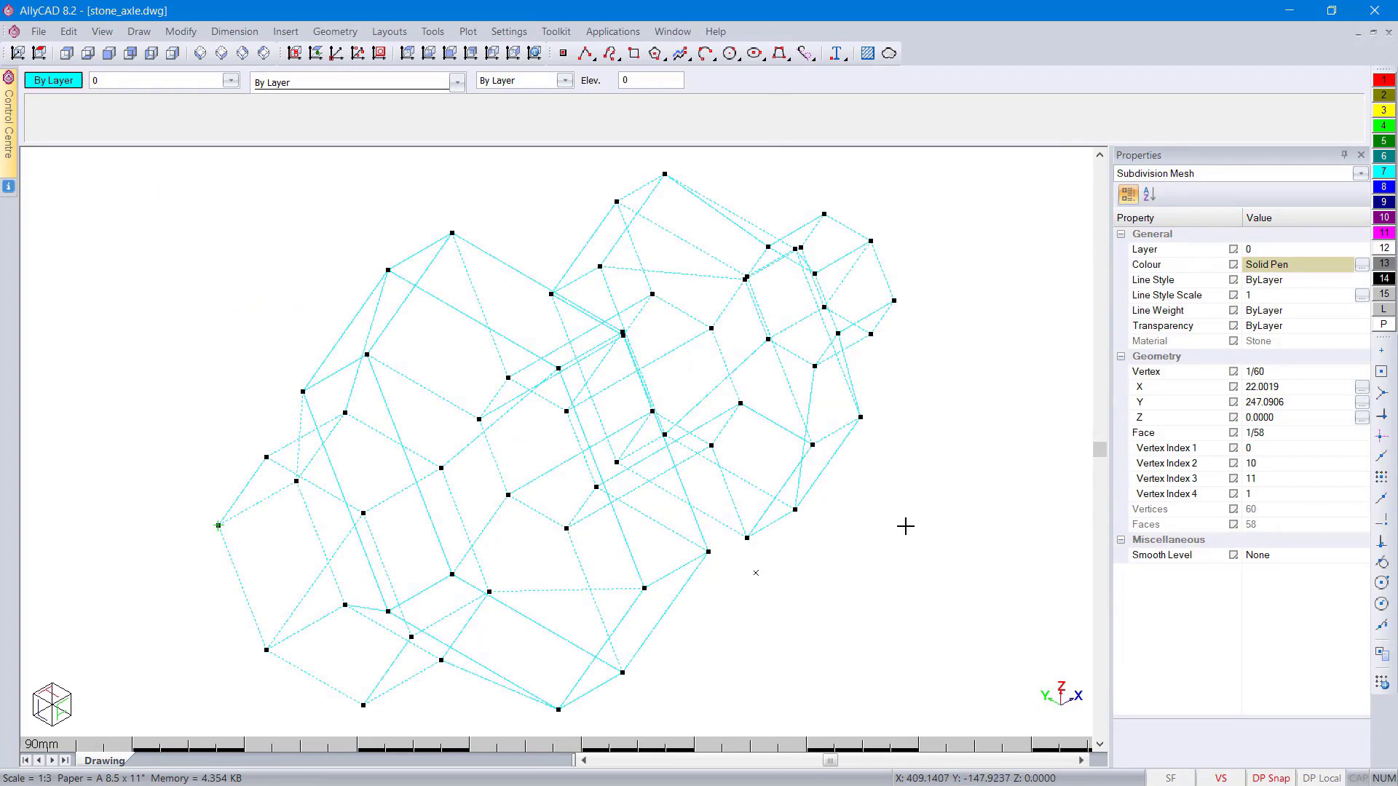
{"action": "key", "text": "Escape"}
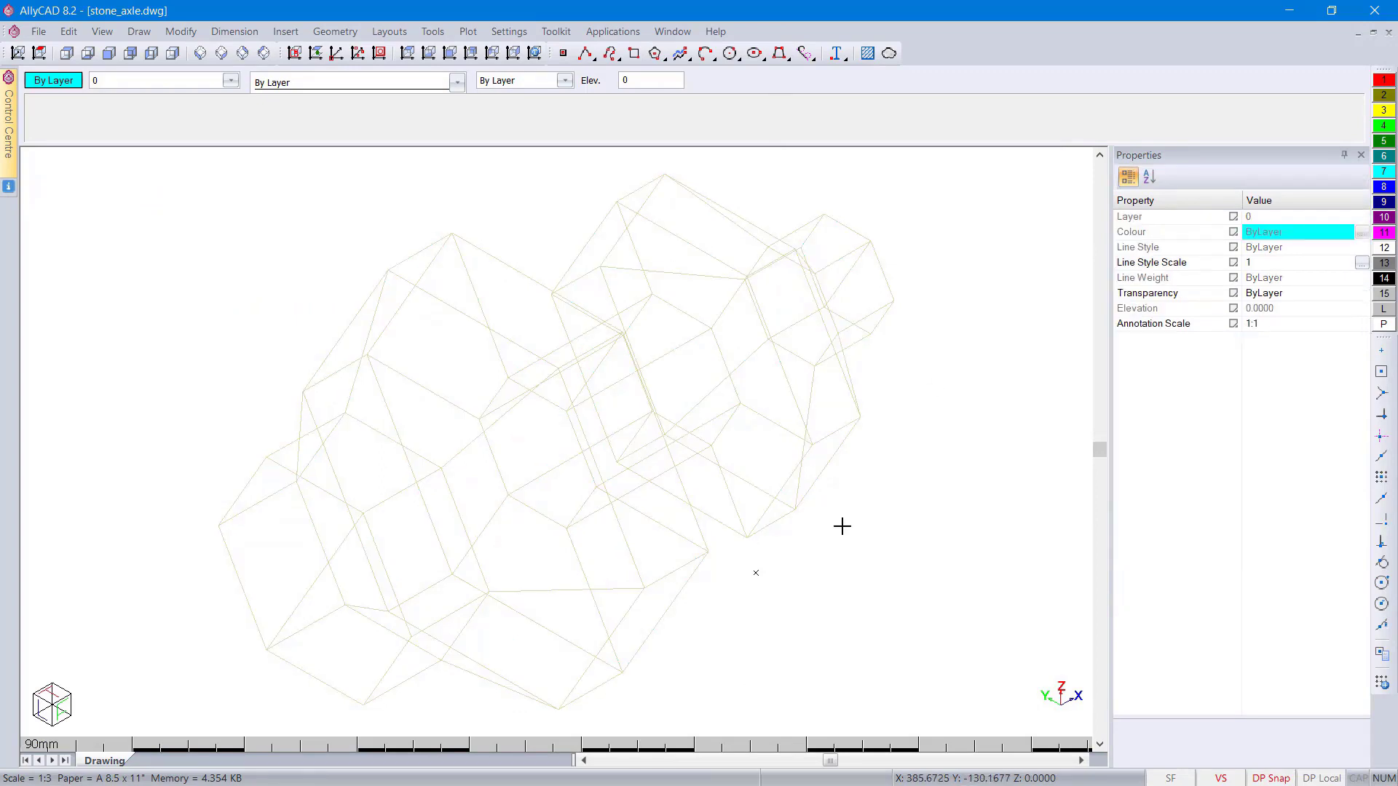
{"action": "left_click", "coordinate": [503, 32]}
{"action": "left_click", "coordinate": [535, 123]}
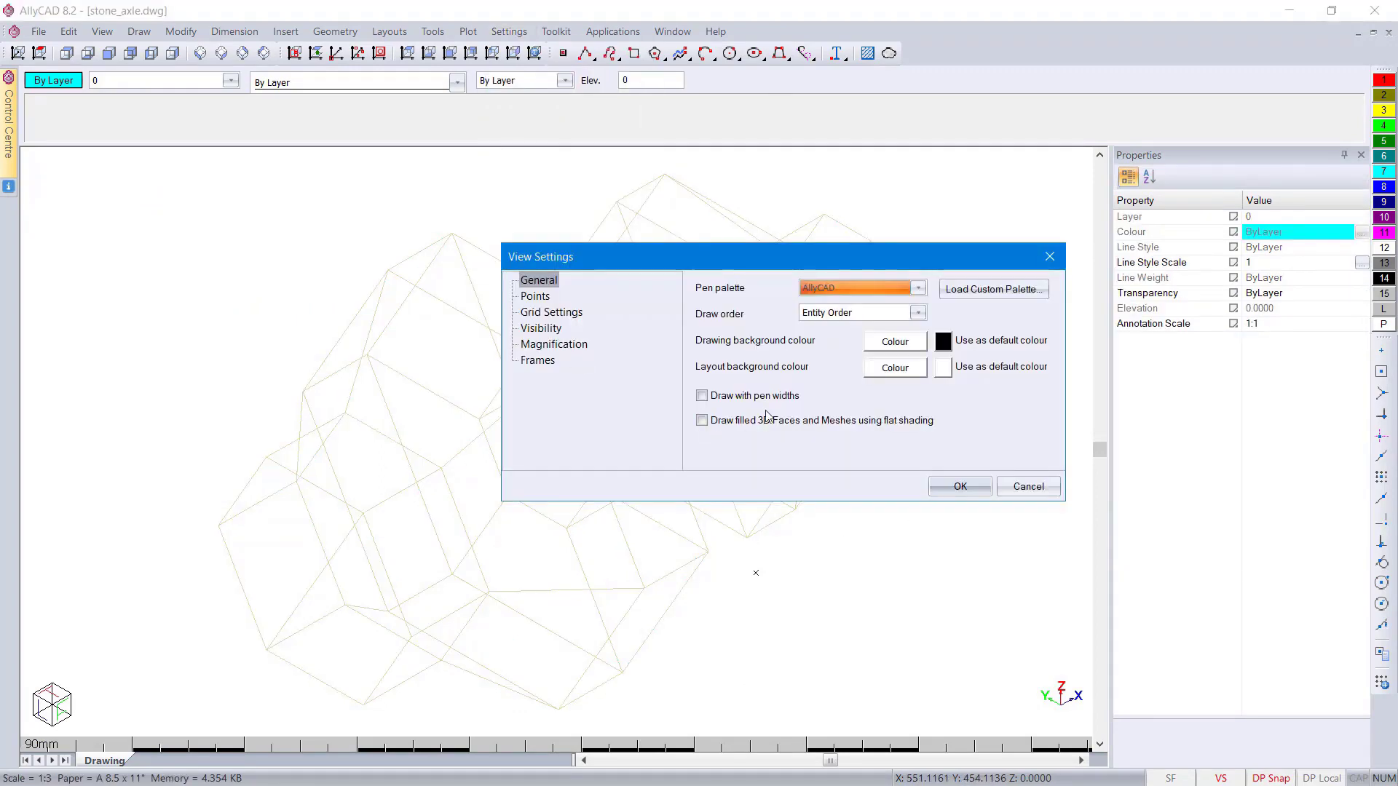
{"action": "left_click", "coordinate": [701, 421]}
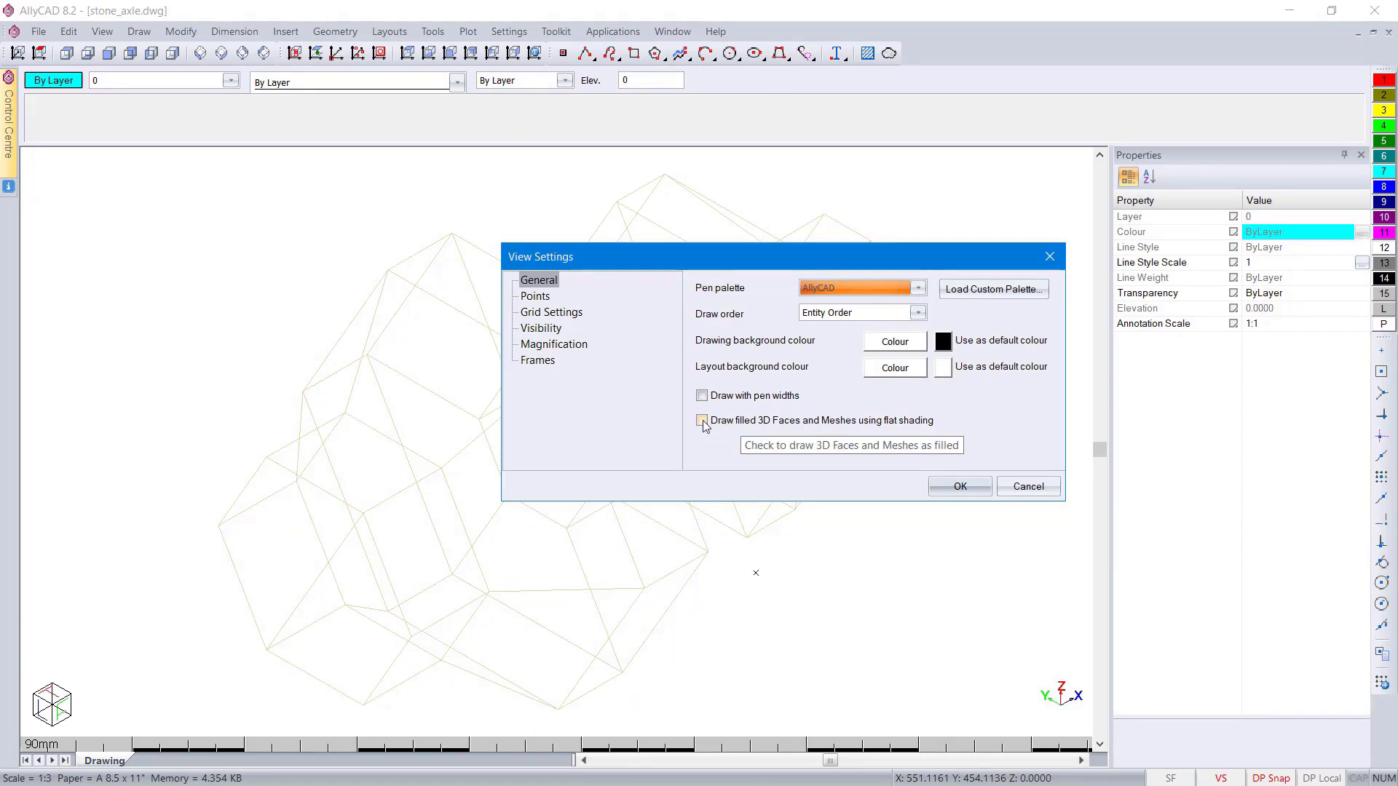
{"action": "left_click", "coordinate": [874, 314]}
{"action": "left_click", "coordinate": [828, 351]}
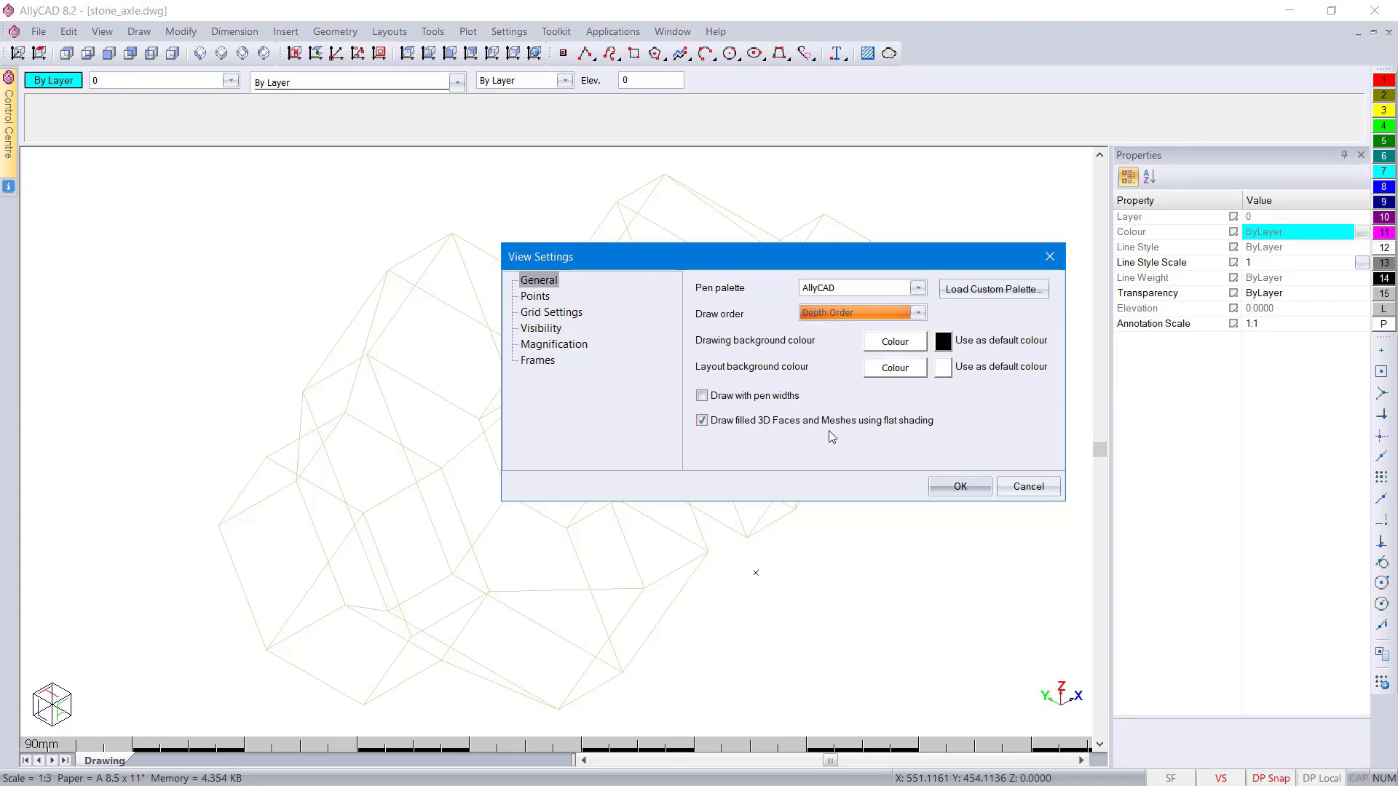
Step: Apply the view settings and show the axle in Render View with Texture render mode
{"action": "left_click", "coordinate": [949, 486]}
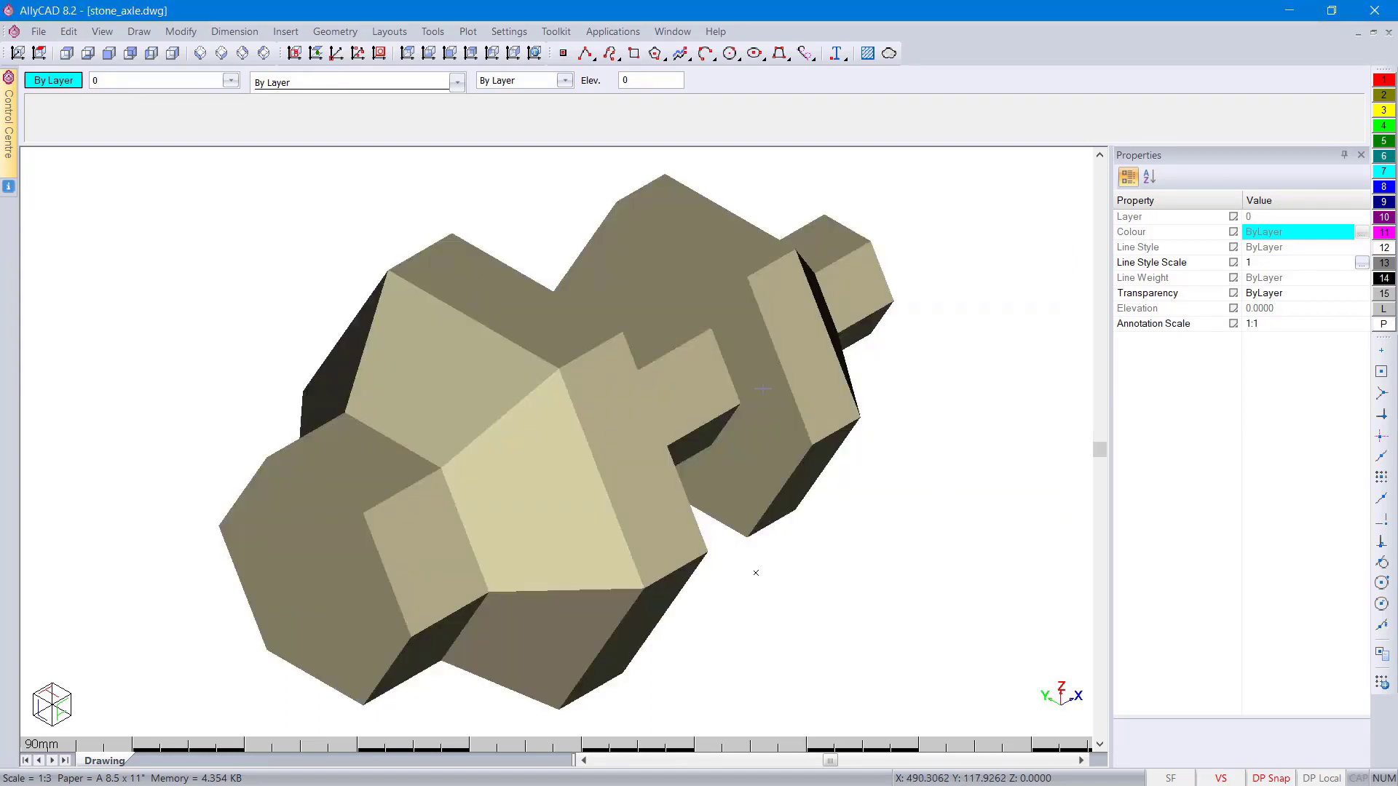
{"action": "right_click", "coordinate": [854, 512]}
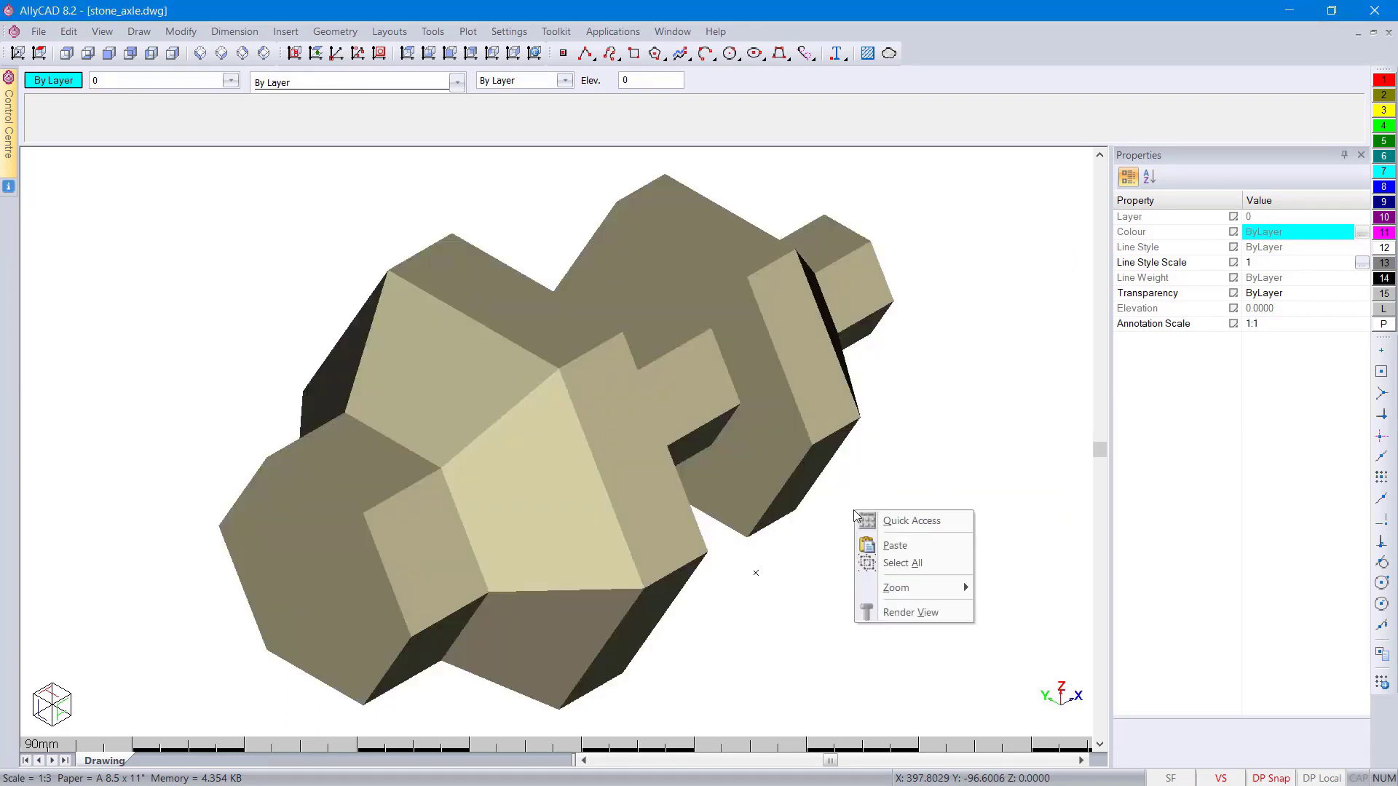
{"action": "left_click", "coordinate": [903, 611]}
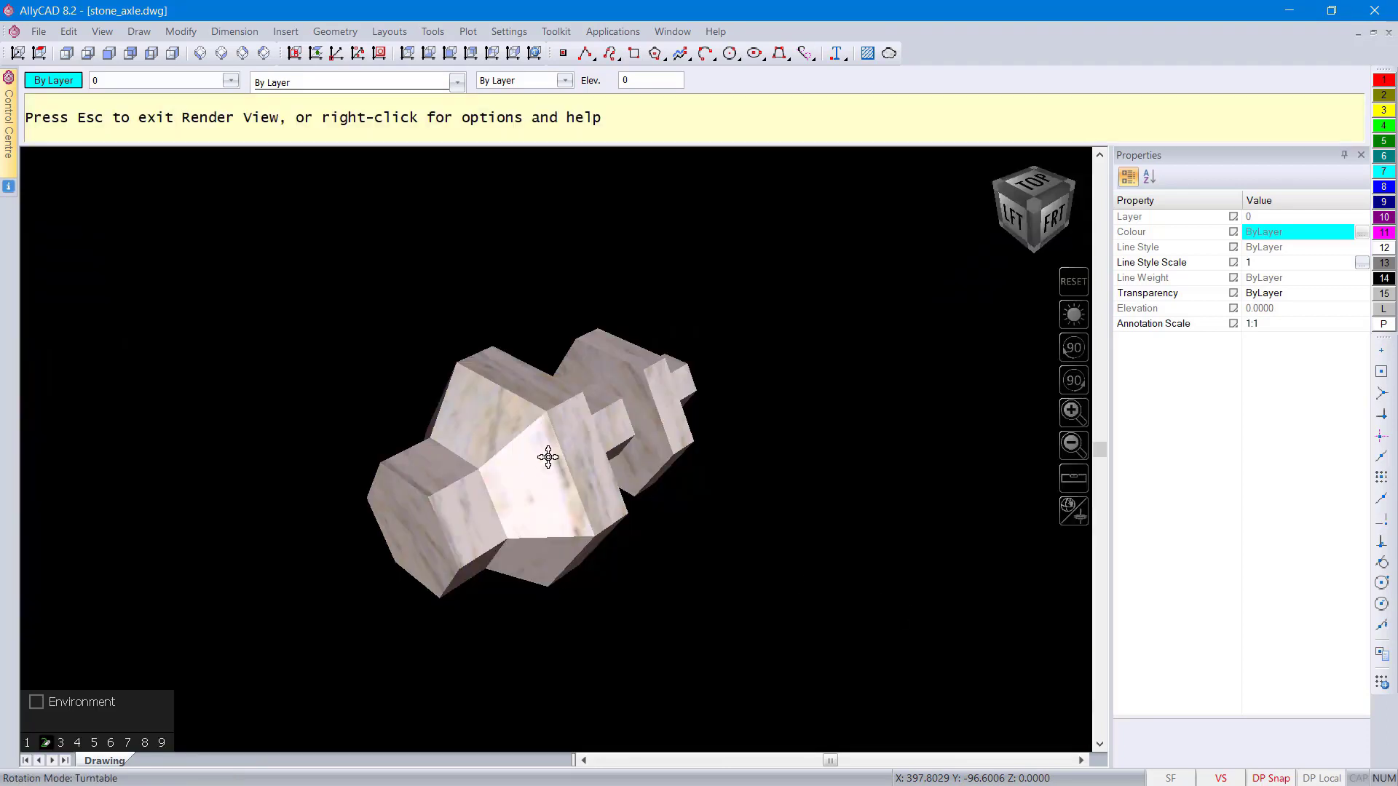
{"action": "right_click", "coordinate": [624, 364]}
{"action": "left_click", "coordinate": [634, 408]}
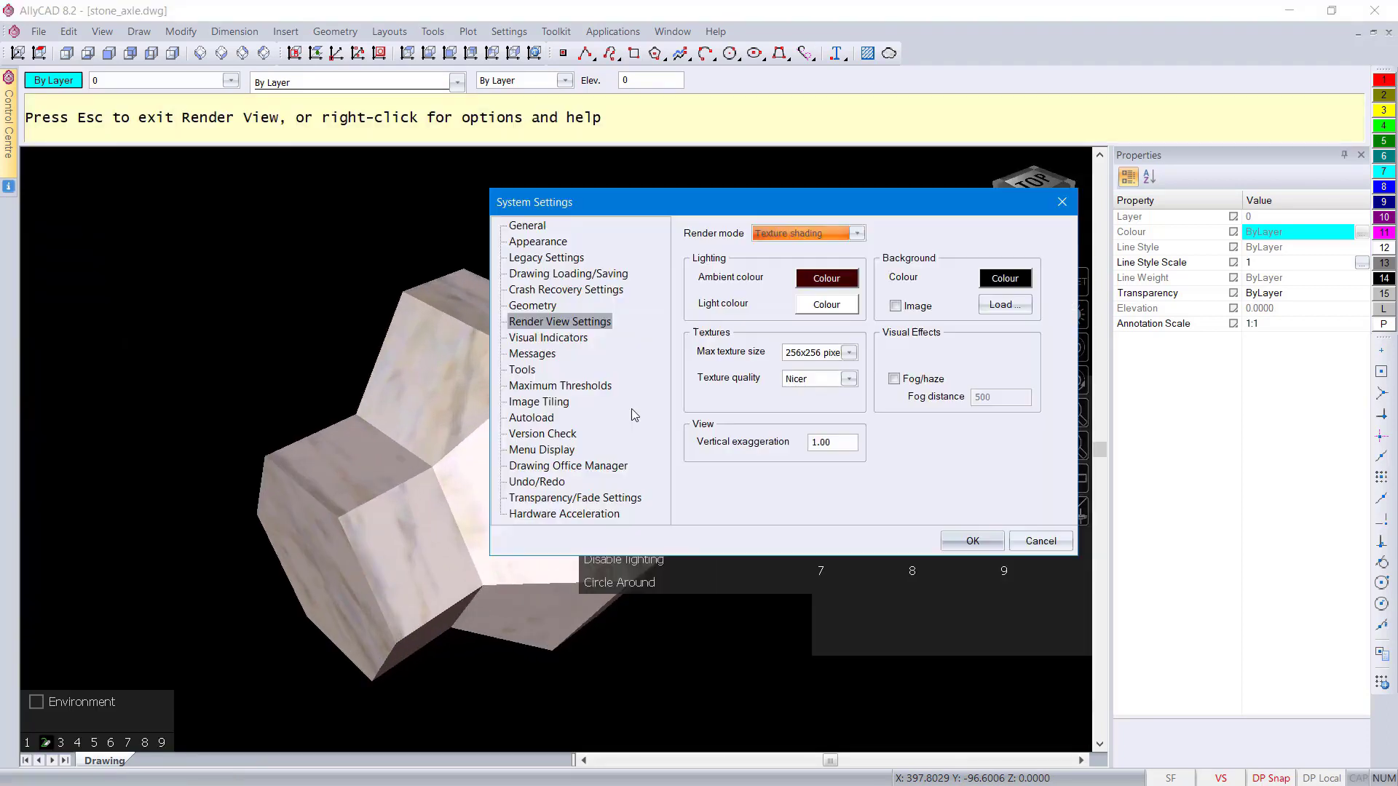
{"action": "left_click", "coordinate": [856, 233]}
{"action": "left_click", "coordinate": [800, 336]}
{"action": "left_click", "coordinate": [972, 542]}
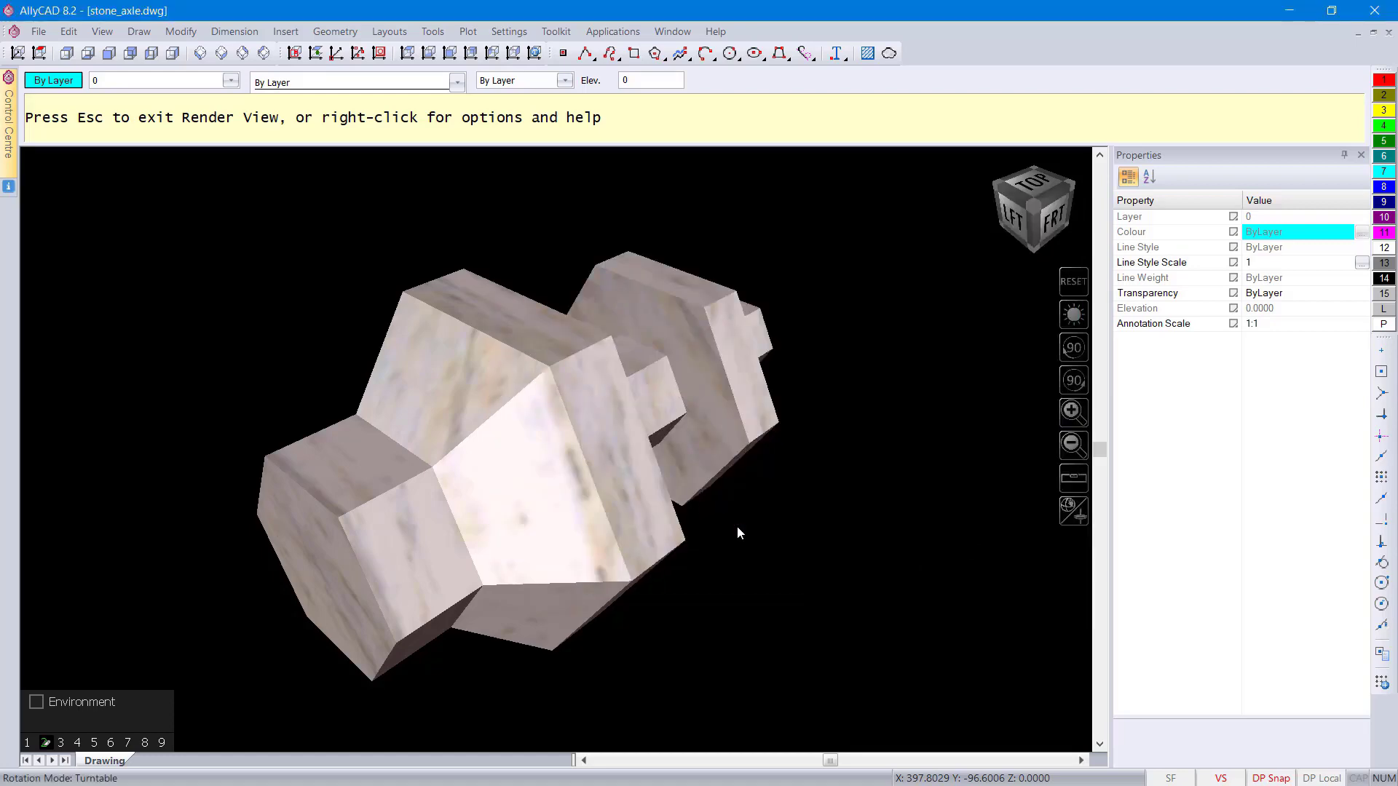
Step: Let the axle rotate automatically in Render View, then quit Render View
{"action": "right_click", "coordinate": [577, 466]}
{"action": "left_click", "coordinate": [595, 663]}
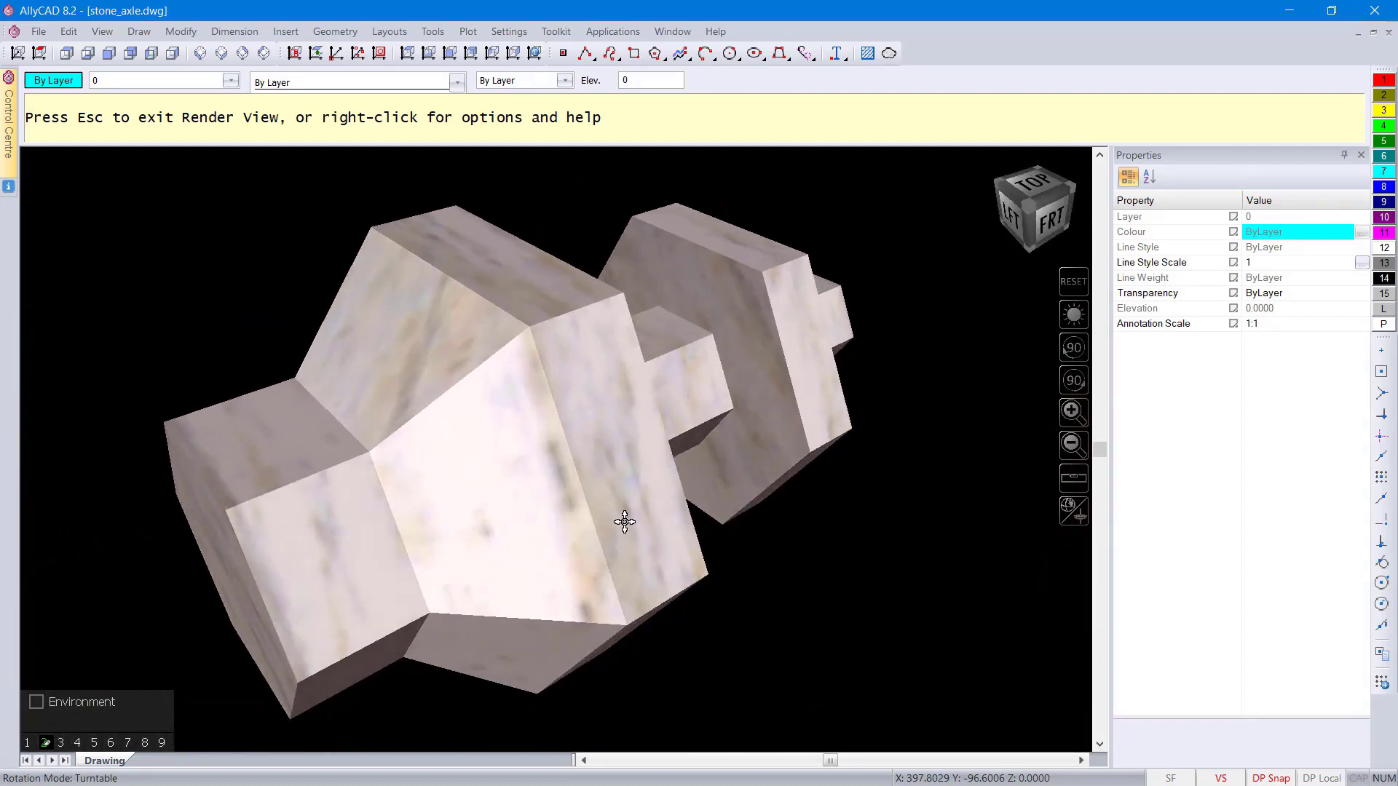
{"action": "right_click", "coordinate": [583, 459]}
{"action": "left_click", "coordinate": [642, 465]}
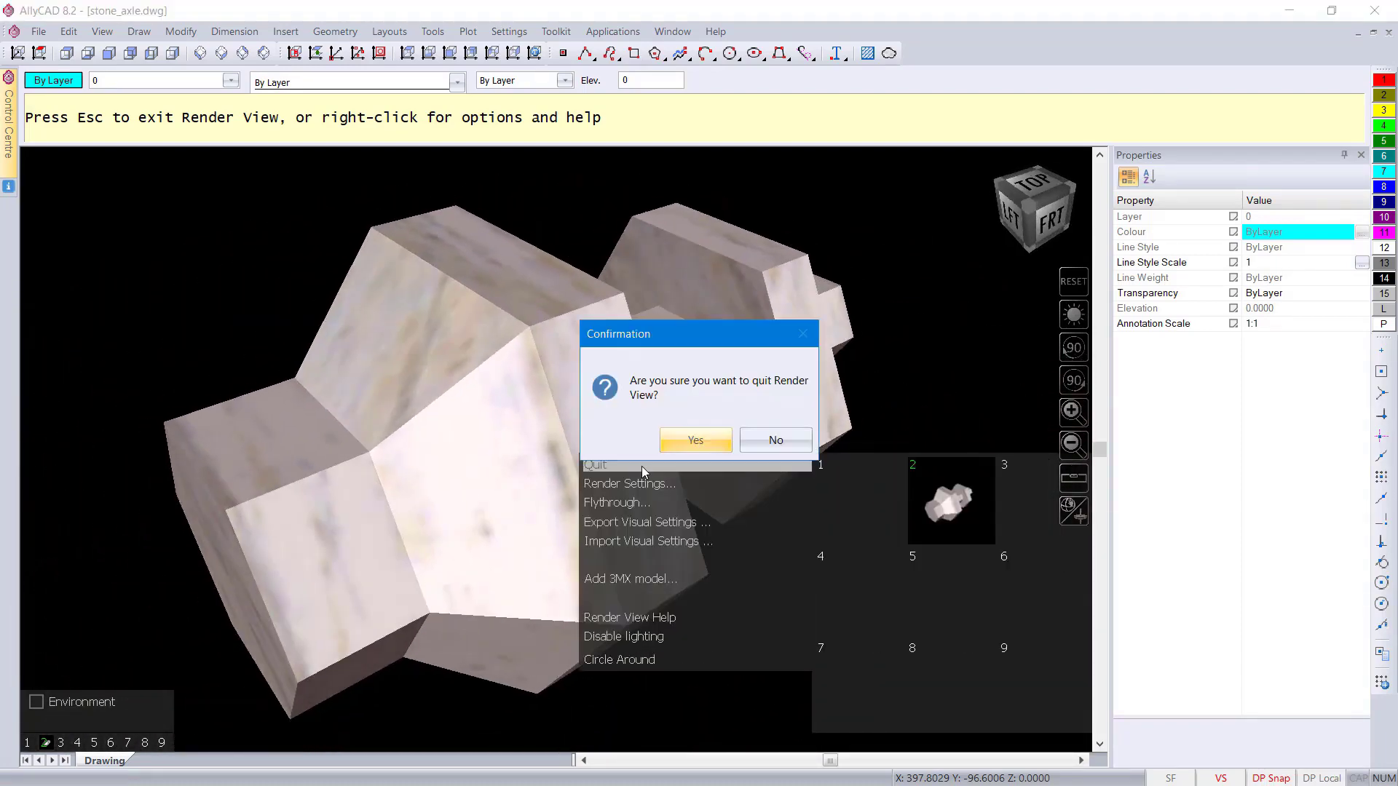
{"action": "left_click", "coordinate": [691, 441]}
Step: Set the subdivision mesh's Smooth Level to 2
{"action": "left_click", "coordinate": [792, 393]}
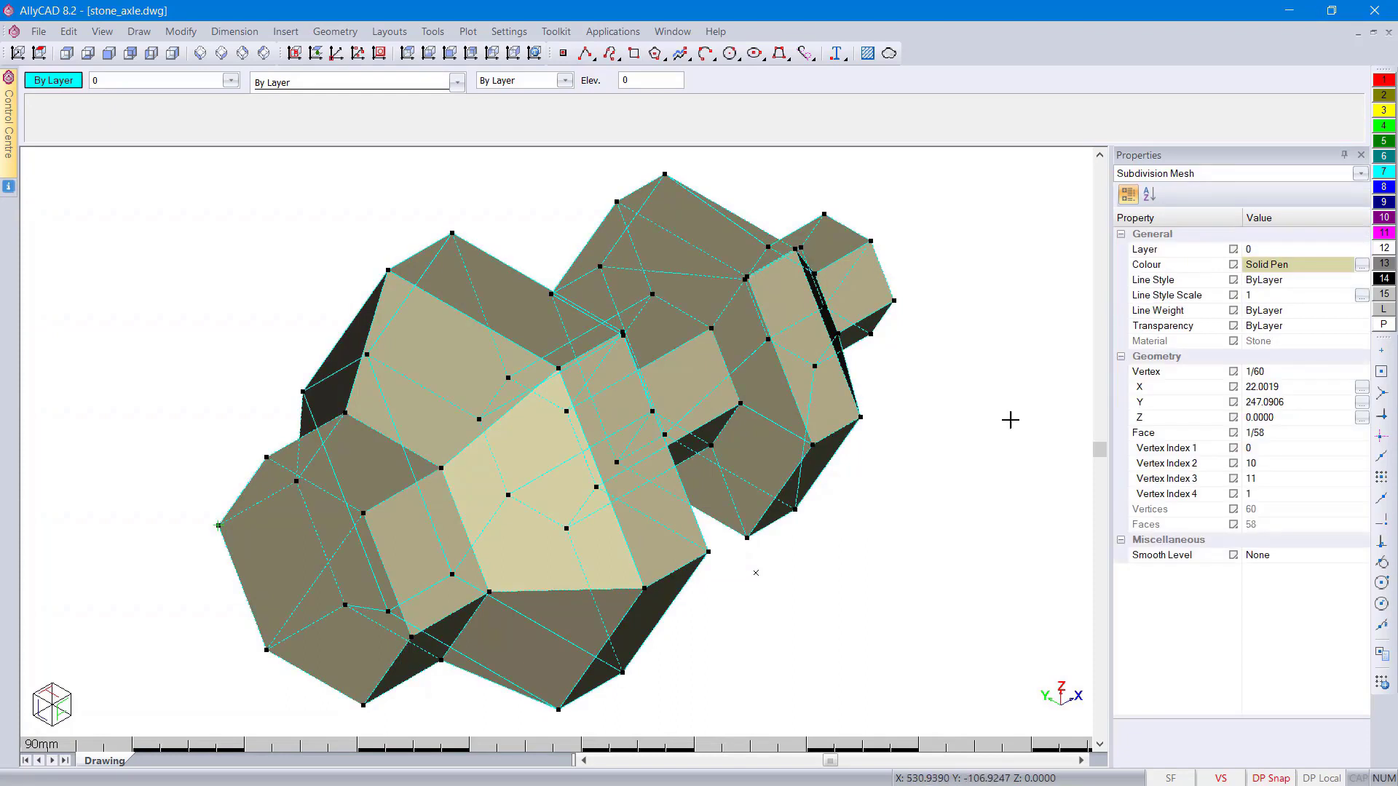
{"action": "left_click", "coordinate": [1296, 556]}
{"action": "left_click", "coordinate": [1296, 556]}
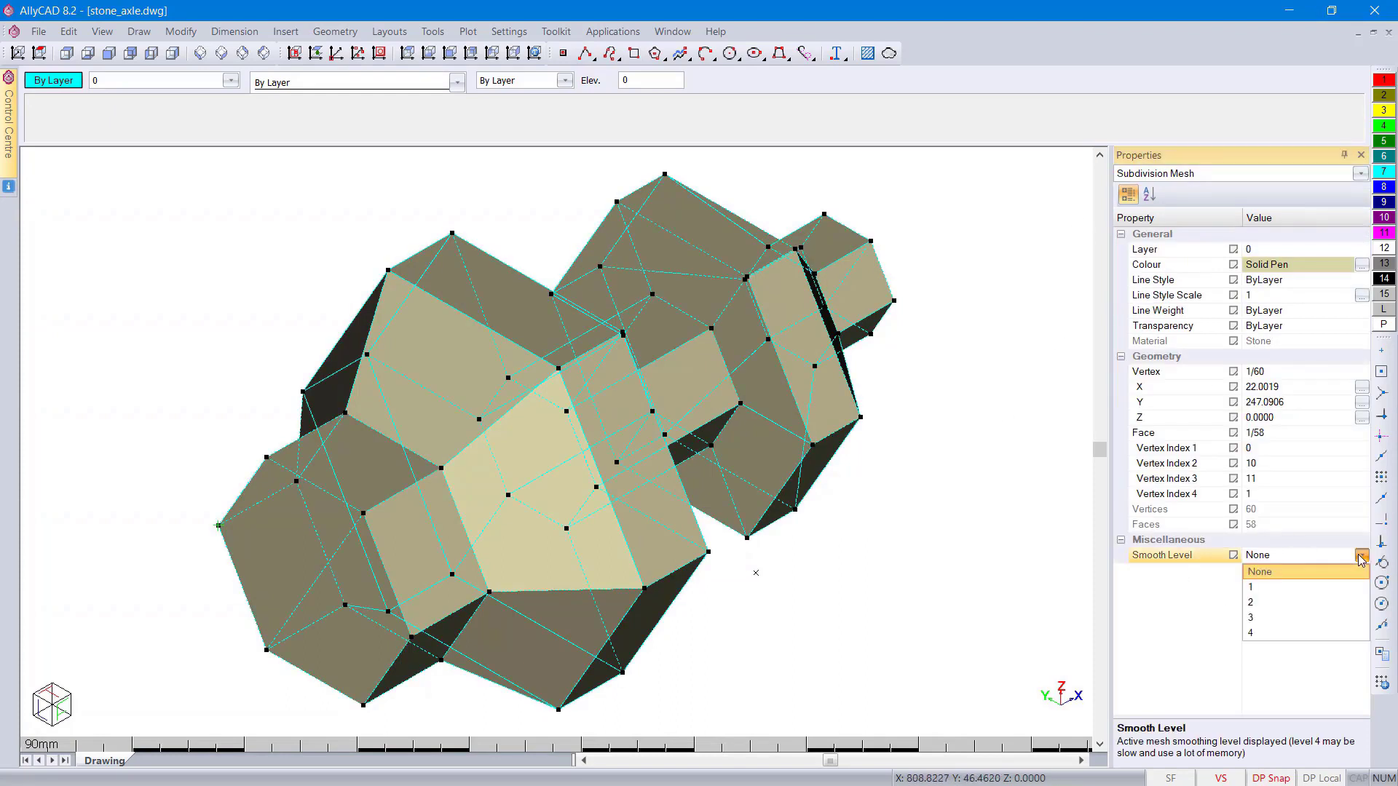
{"action": "left_click", "coordinate": [1262, 604]}
{"action": "key", "text": "Escape"}
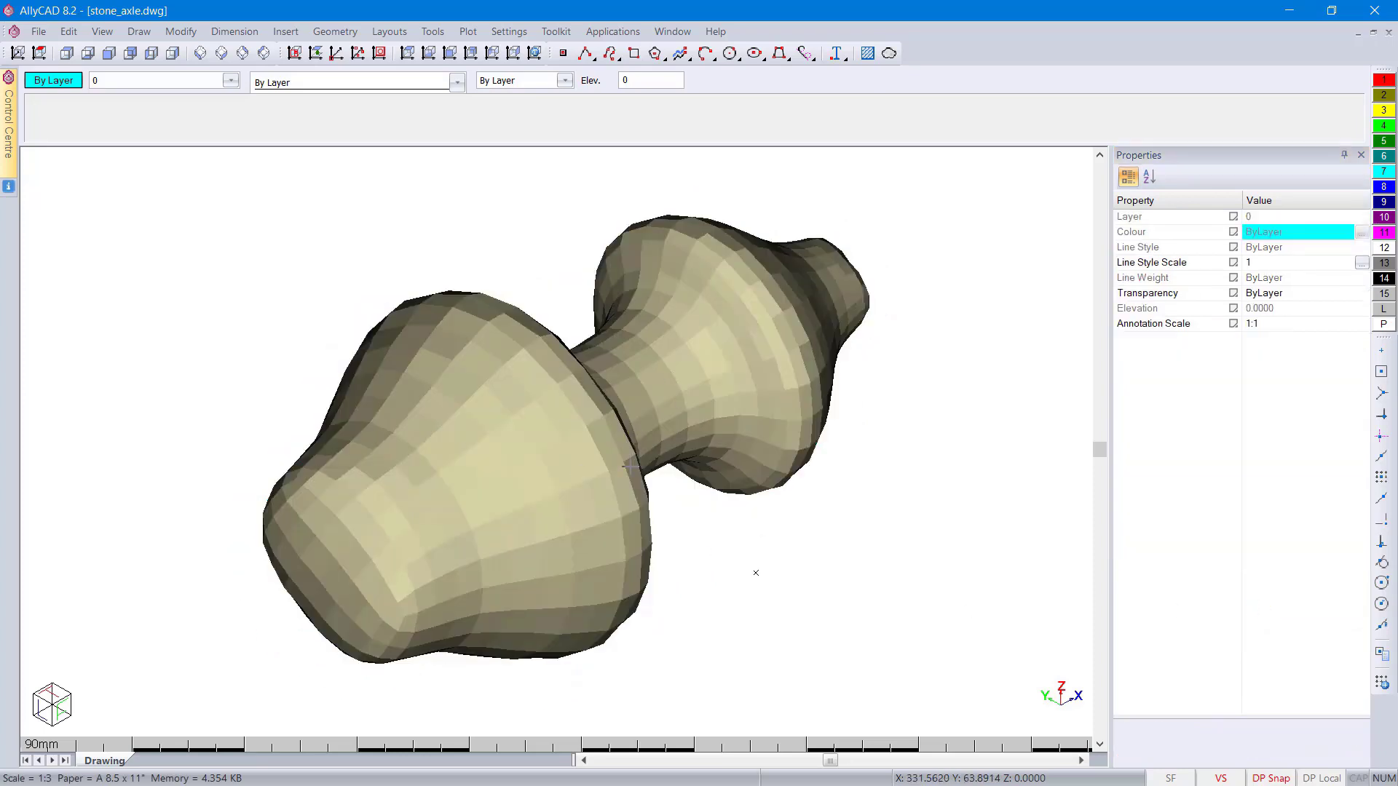
Step: Preview the smoothed axle in Render View and orbit the camera around it
{"action": "right_click", "coordinate": [817, 516]}
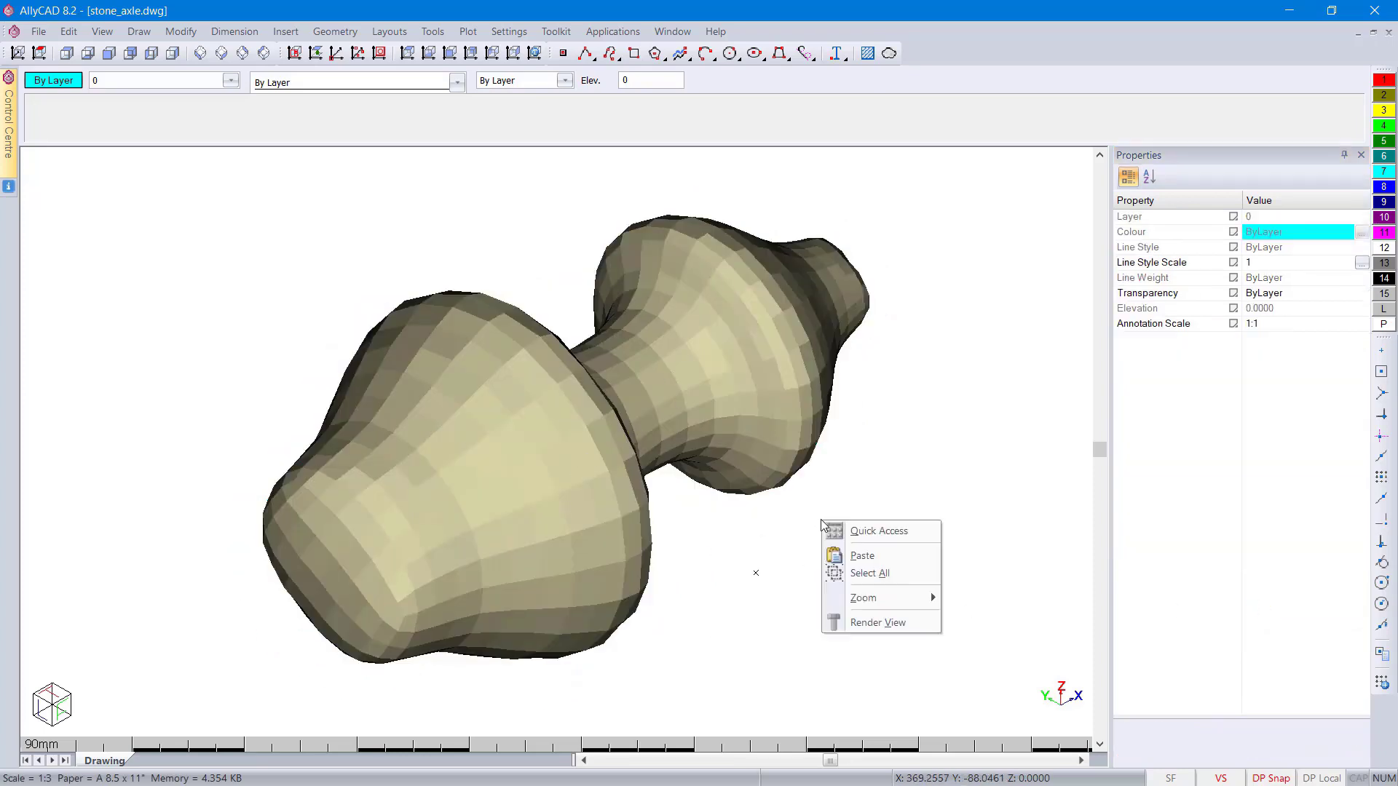
{"action": "left_click", "coordinate": [878, 620]}
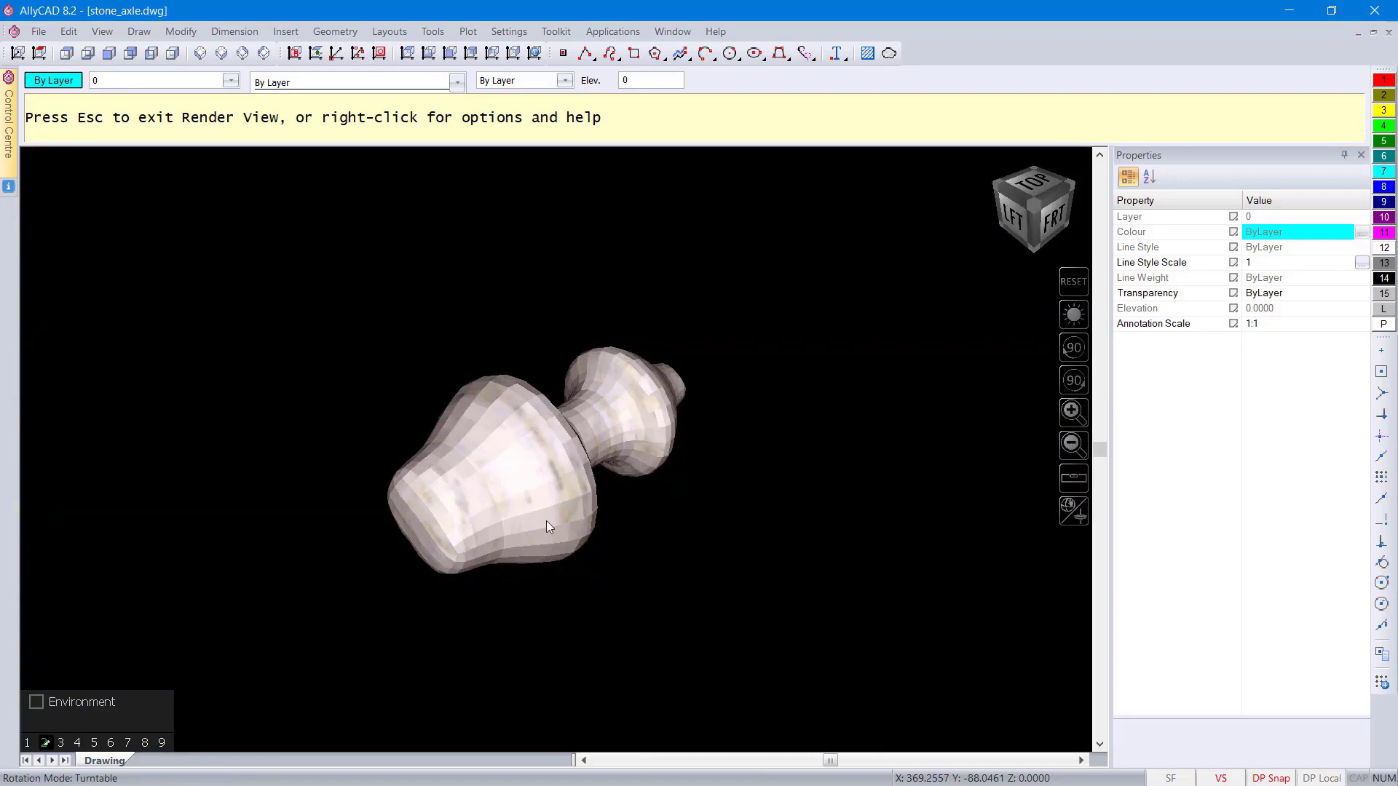
{"action": "right_click", "coordinate": [526, 472]}
{"action": "left_click", "coordinate": [594, 678]}
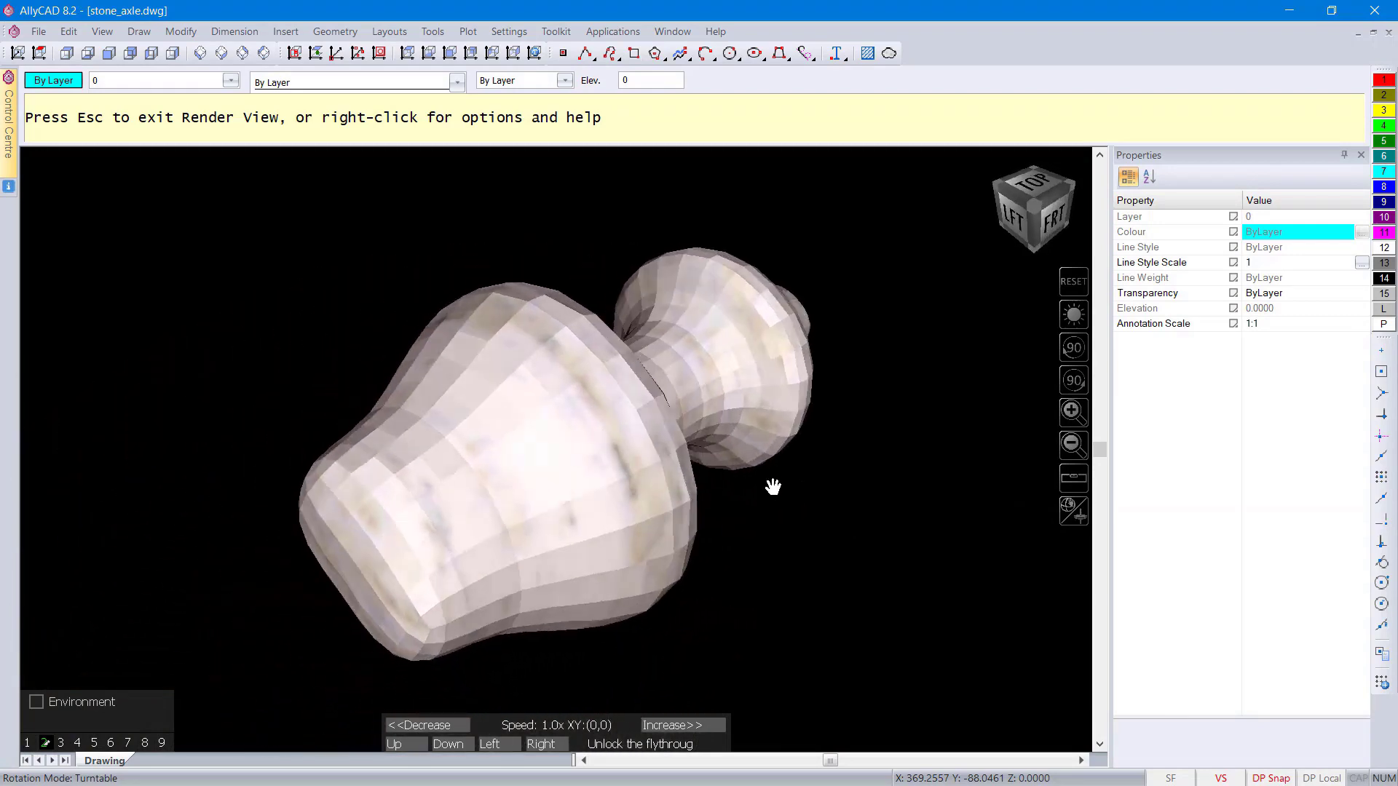
Step: Switch the render mode to Smooth shading, then back to Texture shading
{"action": "right_click", "coordinate": [714, 496]}
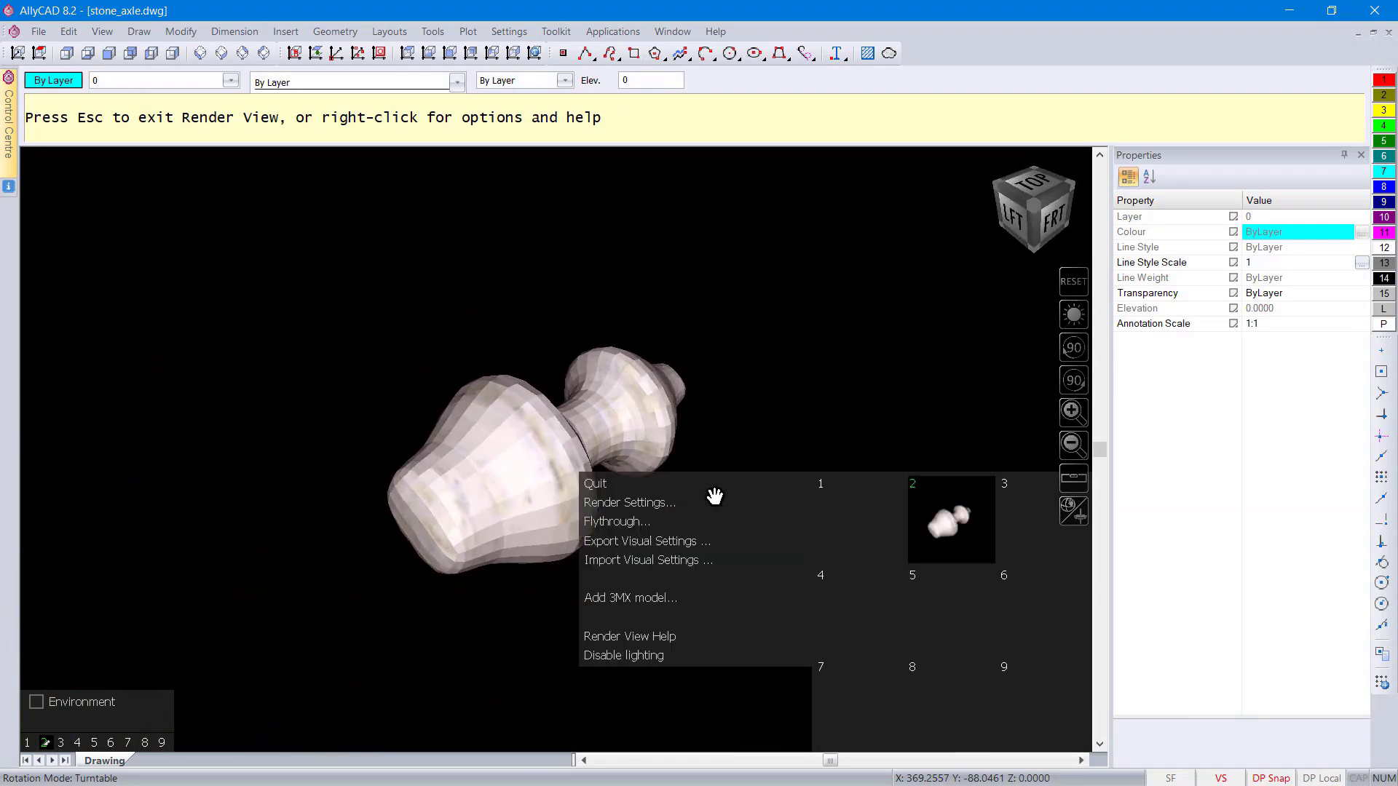
{"action": "left_click", "coordinate": [653, 505]}
{"action": "left_click", "coordinate": [856, 233]}
{"action": "left_click", "coordinate": [793, 294]}
{"action": "left_click", "coordinate": [971, 540]}
{"action": "right_click", "coordinate": [714, 340]}
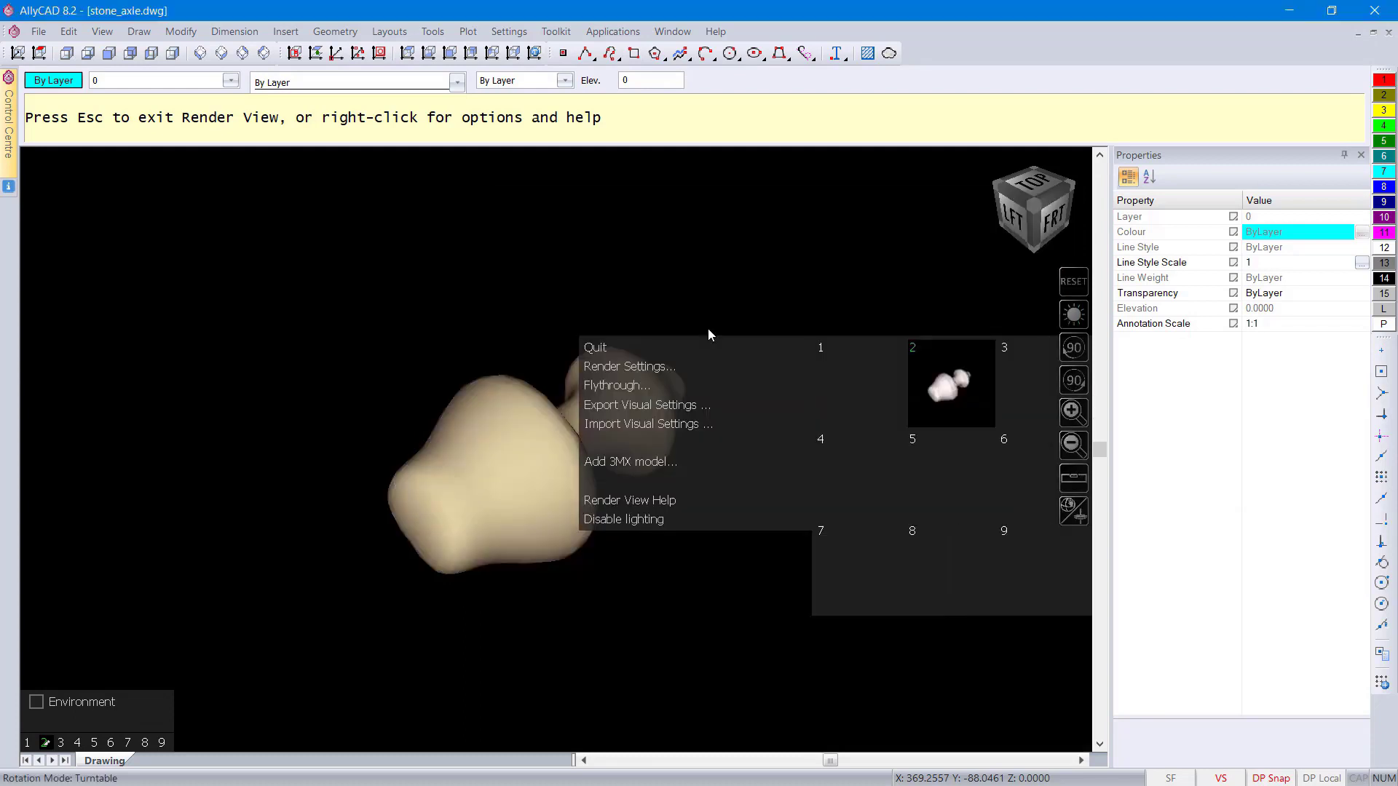
{"action": "left_click", "coordinate": [641, 365]}
{"action": "left_click", "coordinate": [832, 233]}
{"action": "left_click", "coordinate": [786, 329]}
{"action": "left_click", "coordinate": [965, 540]}
Step: Quit the Render View preview
{"action": "right_click", "coordinate": [684, 513]}
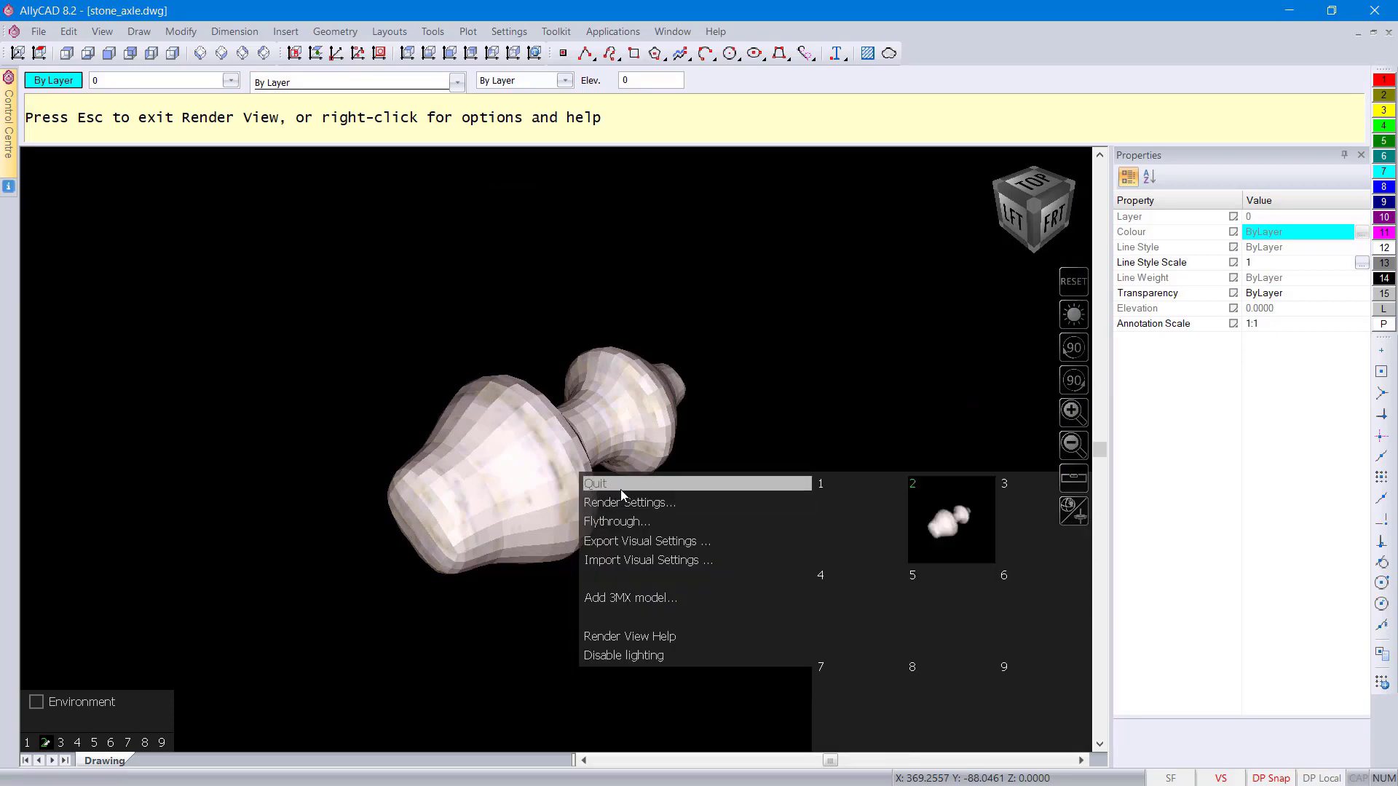
{"action": "left_click", "coordinate": [620, 486]}
{"action": "left_click", "coordinate": [709, 440]}
Step: Set the stone axle mesh's Smooth Level to None
{"action": "left_click", "coordinate": [749, 355]}
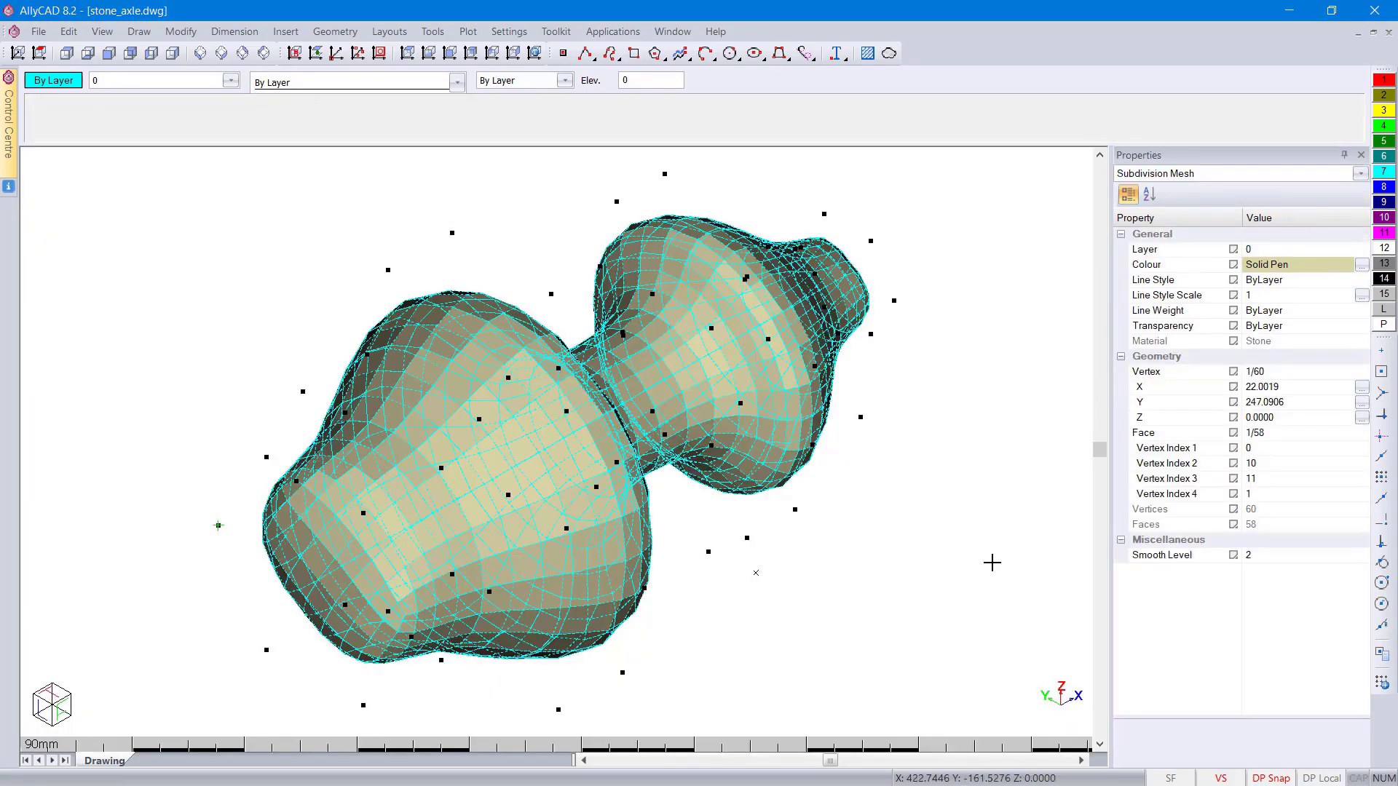
{"action": "left_click", "coordinate": [1275, 554]}
{"action": "left_click", "coordinate": [1361, 555]}
{"action": "left_click", "coordinate": [1275, 573]}
{"action": "key", "text": "Escape"}
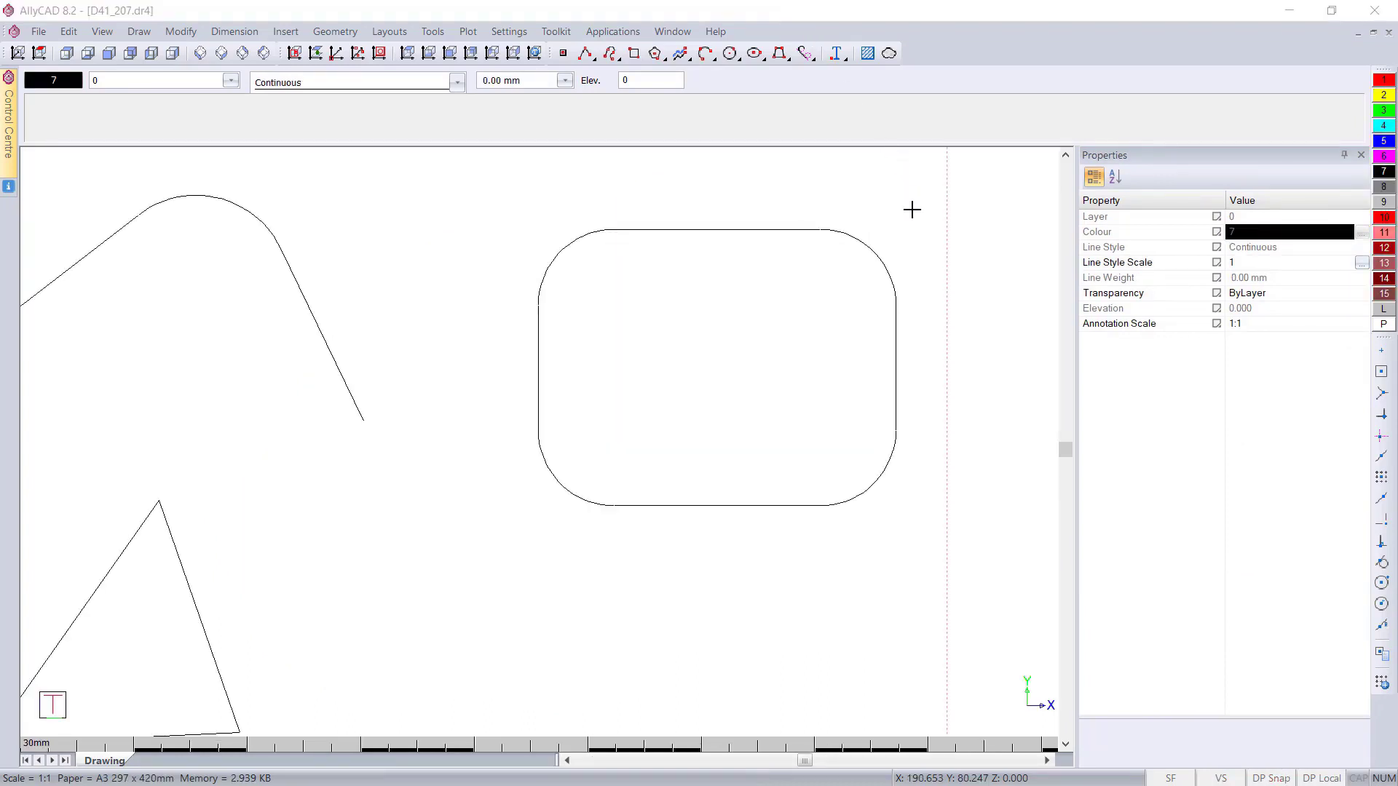
Step: Convert the rounded rectangle with Tools > LWPolyline to 3D Polyline
{"action": "left_click", "coordinate": [890, 292]}
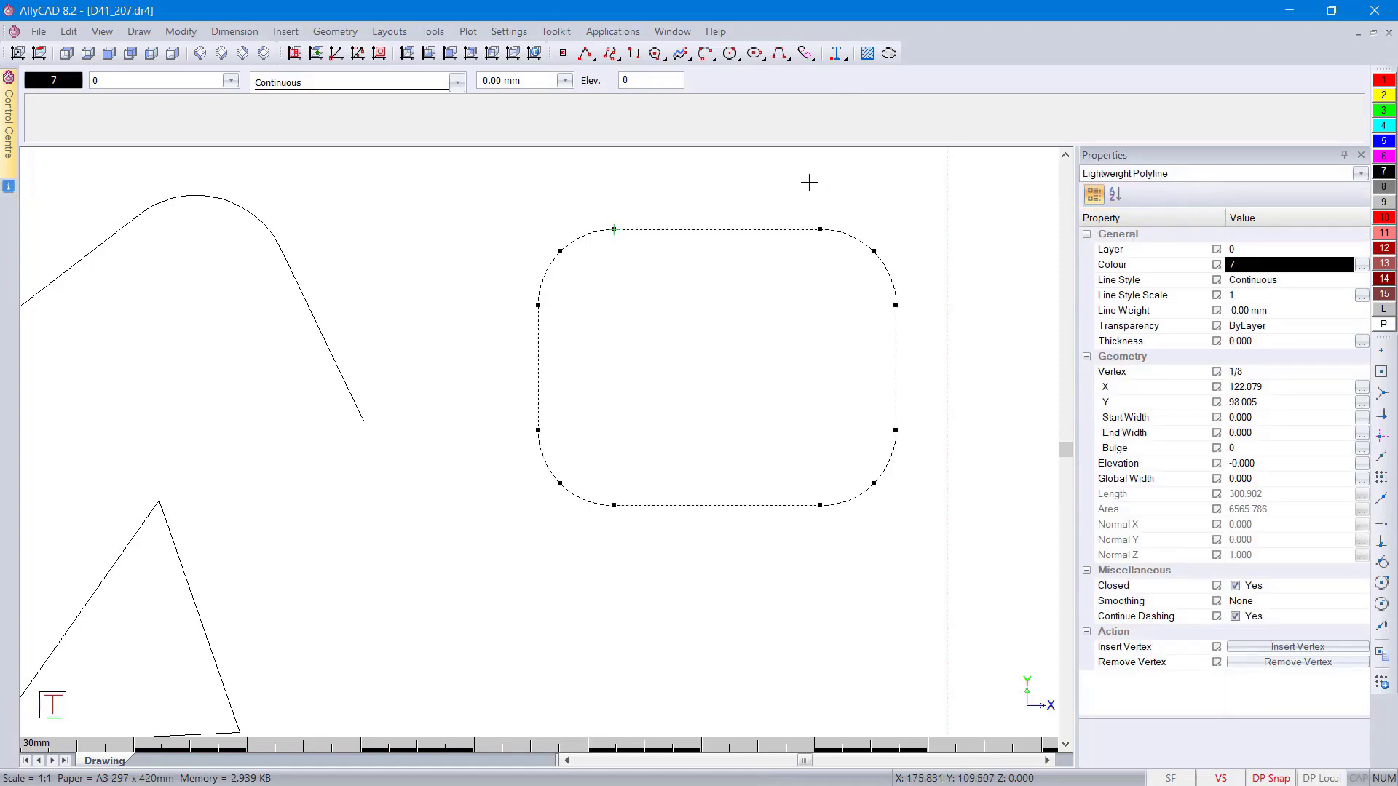
{"action": "left_click", "coordinate": [434, 33]}
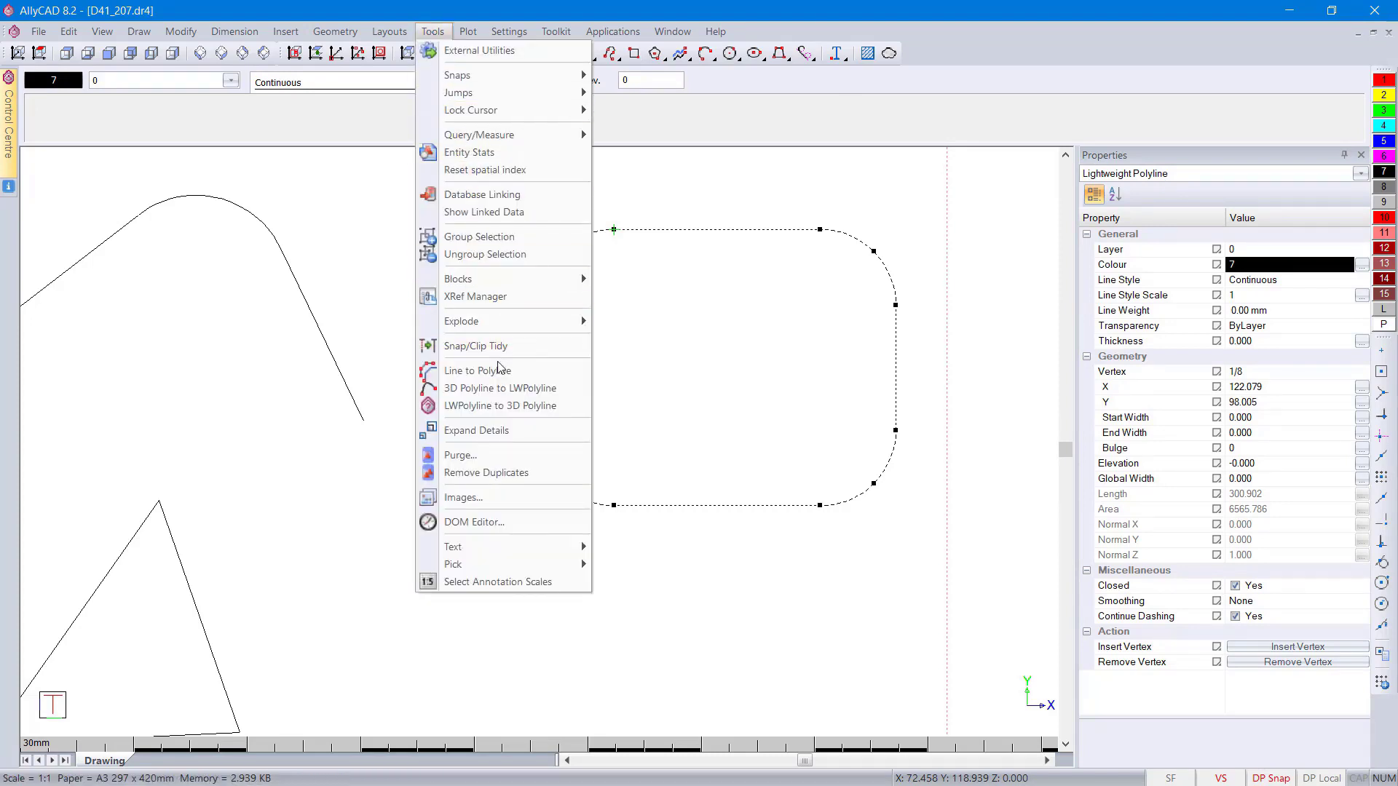
{"action": "left_click", "coordinate": [478, 407]}
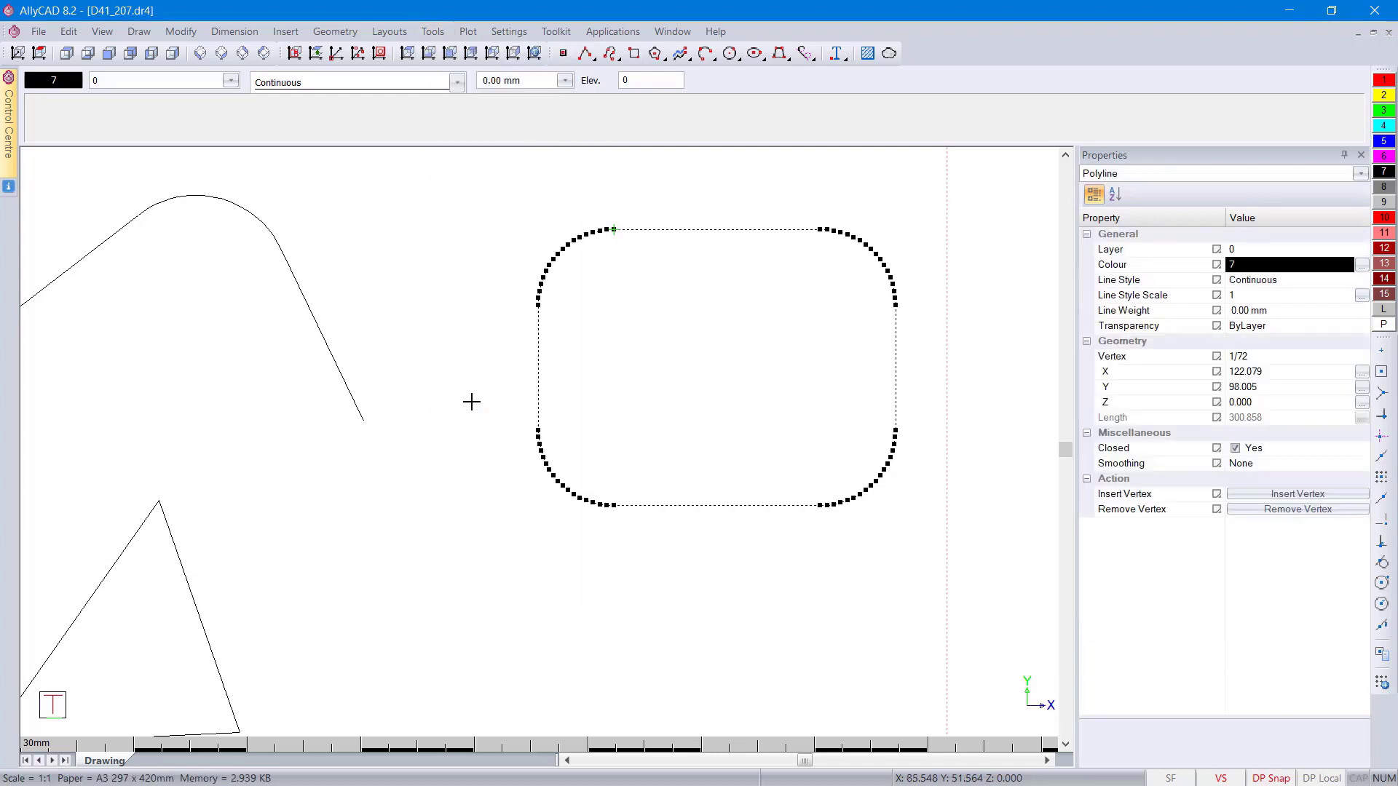
Step: Undo the 3D polyline conversion, then redo it
{"action": "left_click", "coordinate": [69, 32]}
{"action": "left_click", "coordinate": [98, 51]}
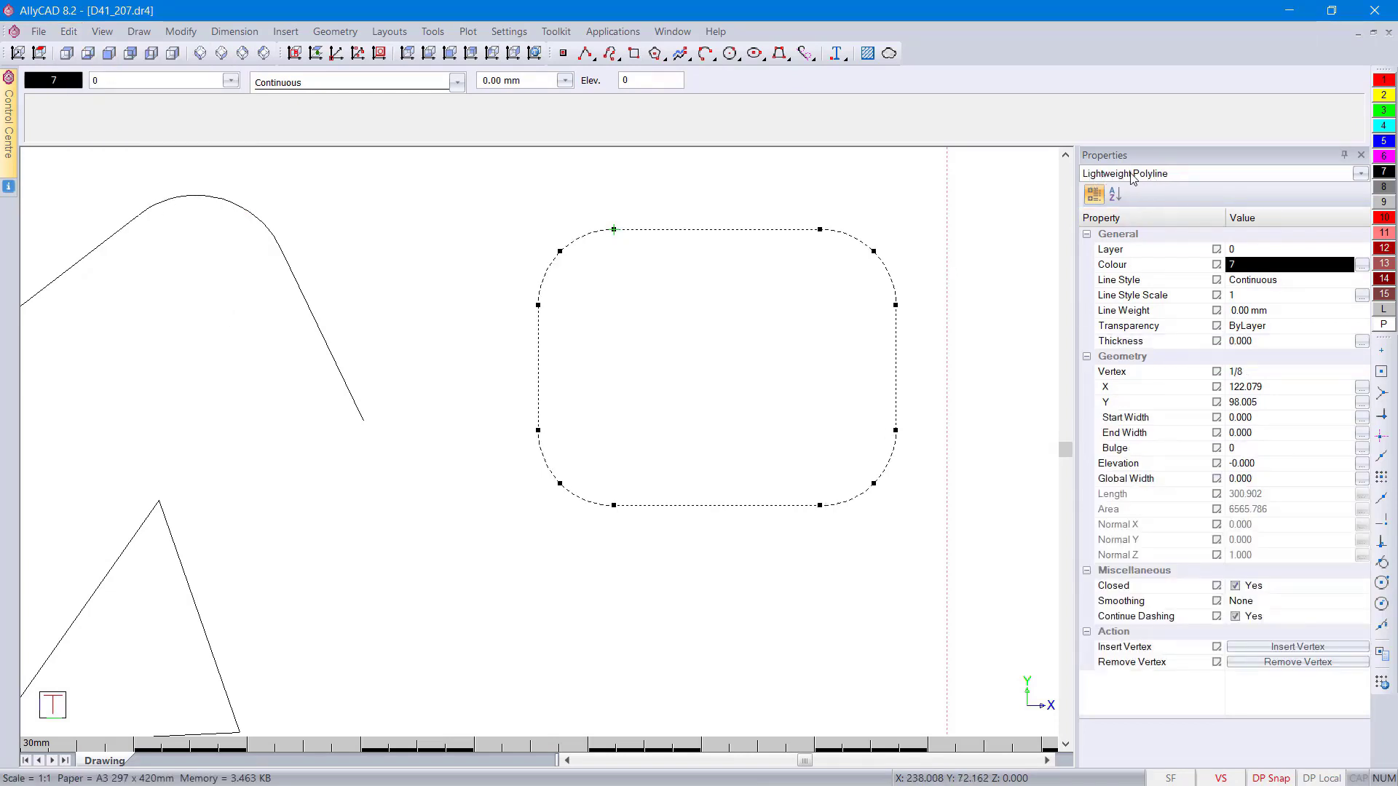
{"action": "left_click", "coordinate": [69, 31]}
{"action": "left_click", "coordinate": [104, 66]}
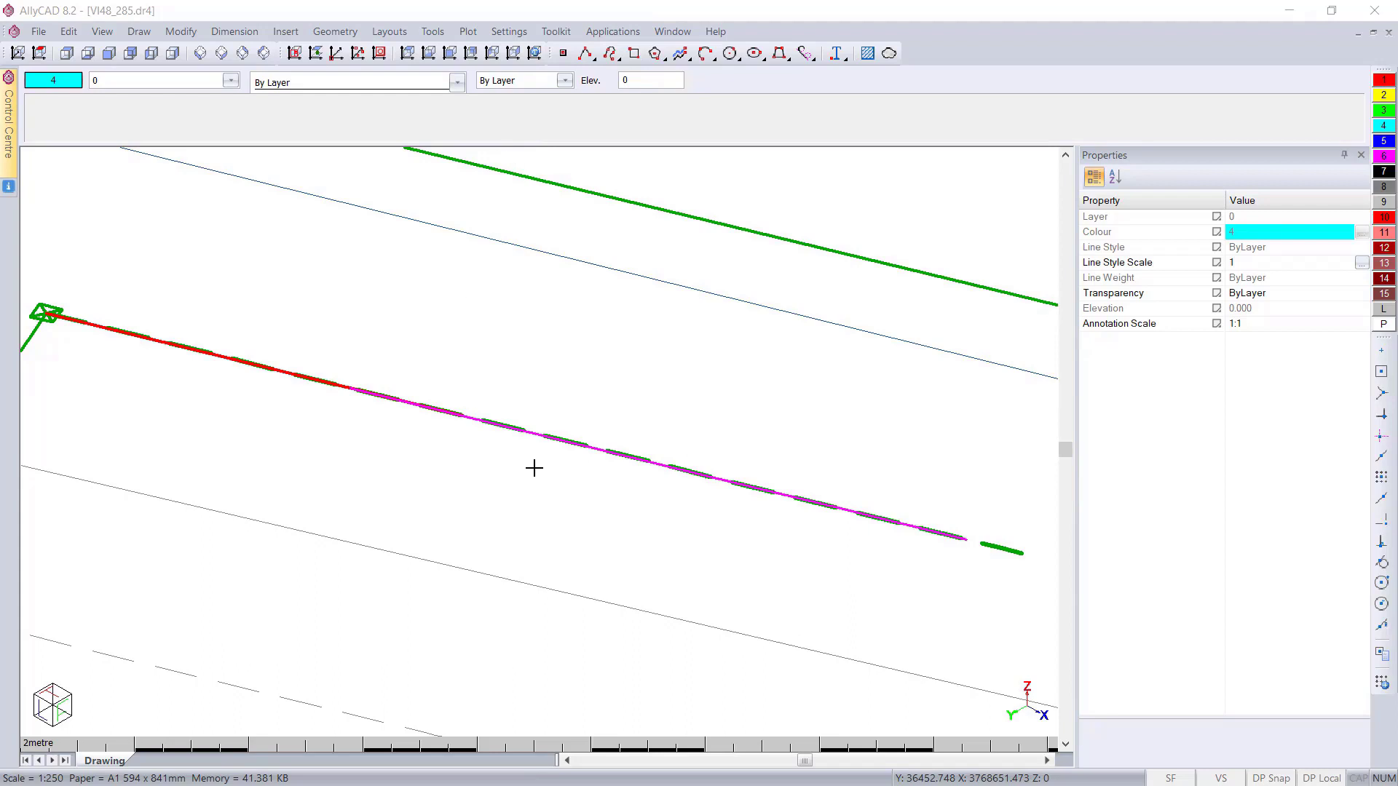
Step: Window-select the dashed pipe objects, check their types in the Properties filter, then clear selection
{"action": "left_click", "coordinate": [595, 466]}
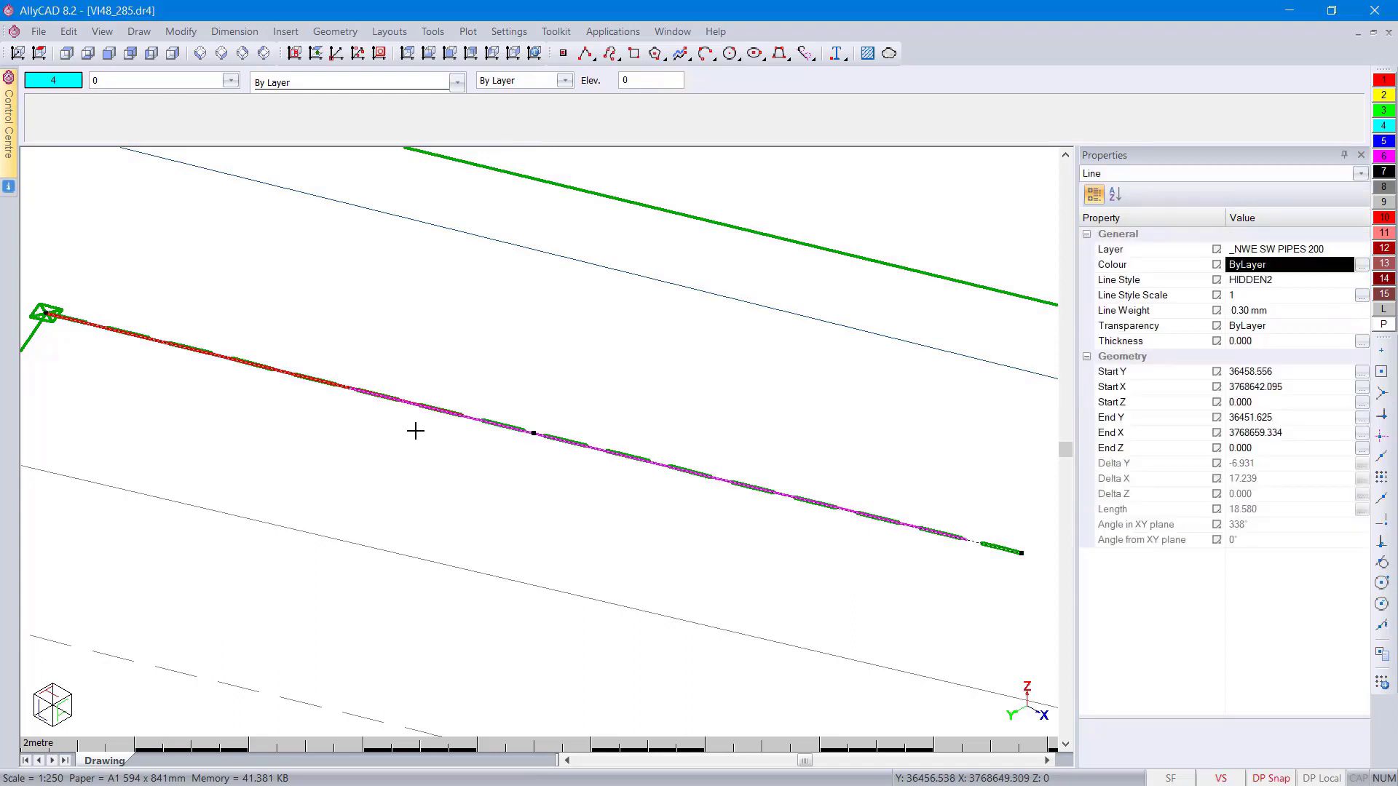
{"action": "left_click_drag", "start_coordinate": [712, 514], "coordinate": [322, 339]}
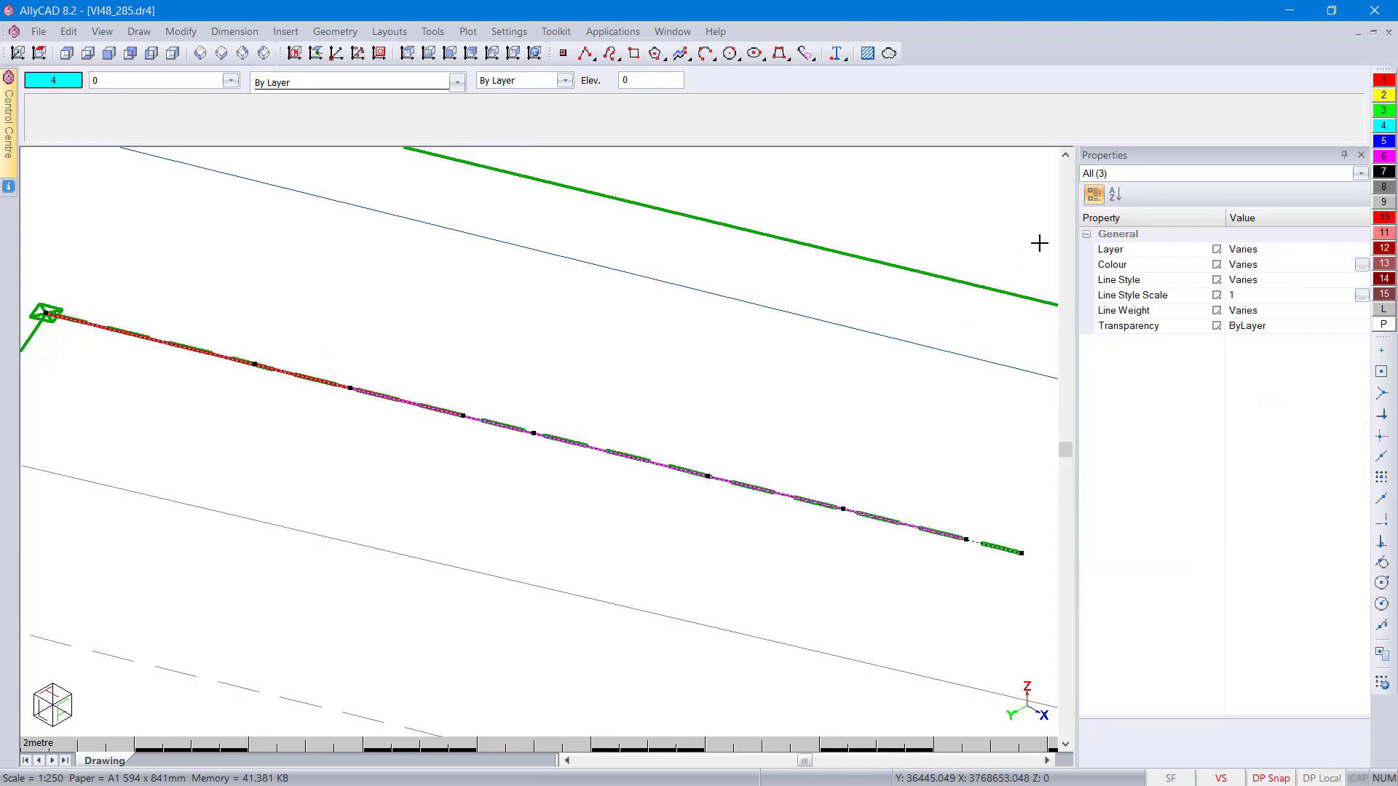
{"action": "left_click", "coordinate": [1360, 173]}
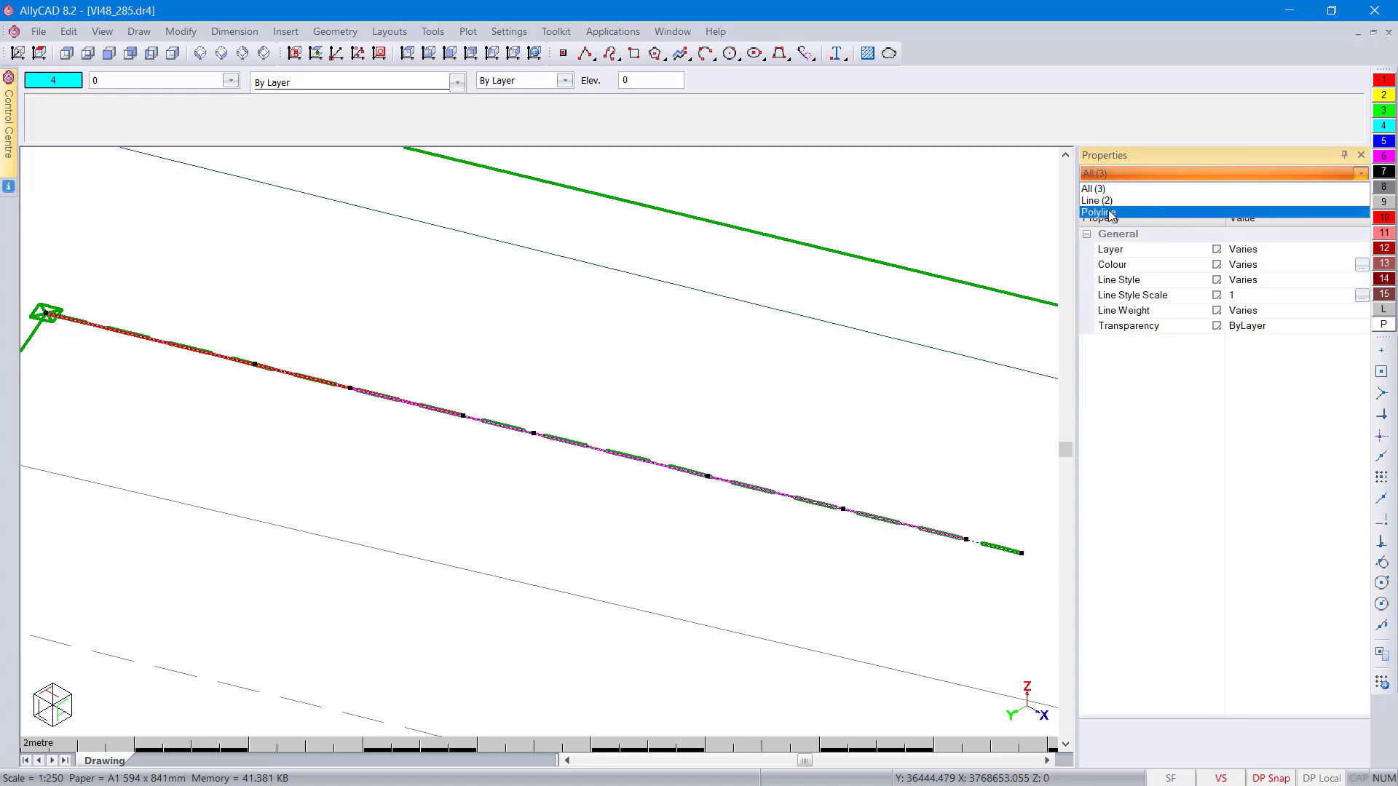
{"action": "left_click", "coordinate": [670, 391]}
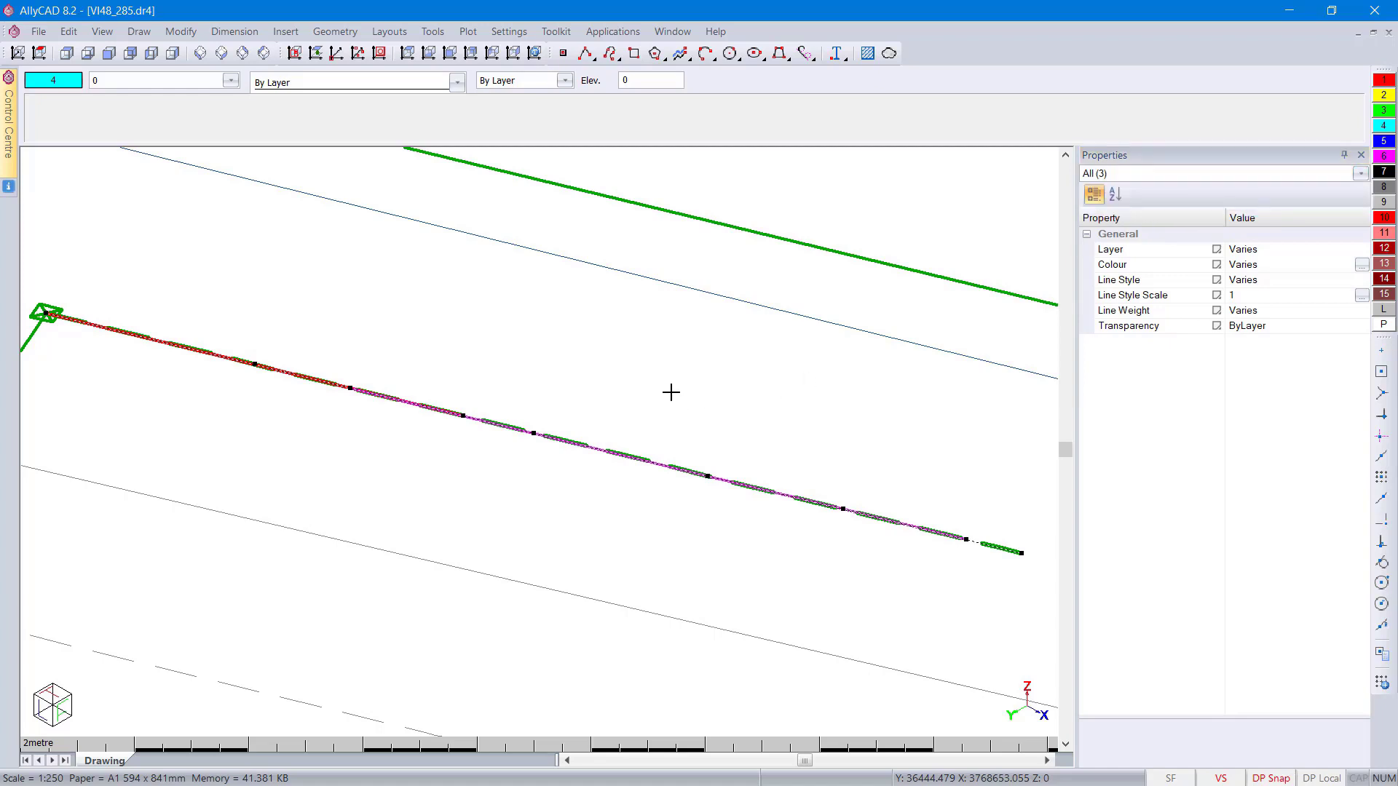
{"action": "key", "text": "Escape"}
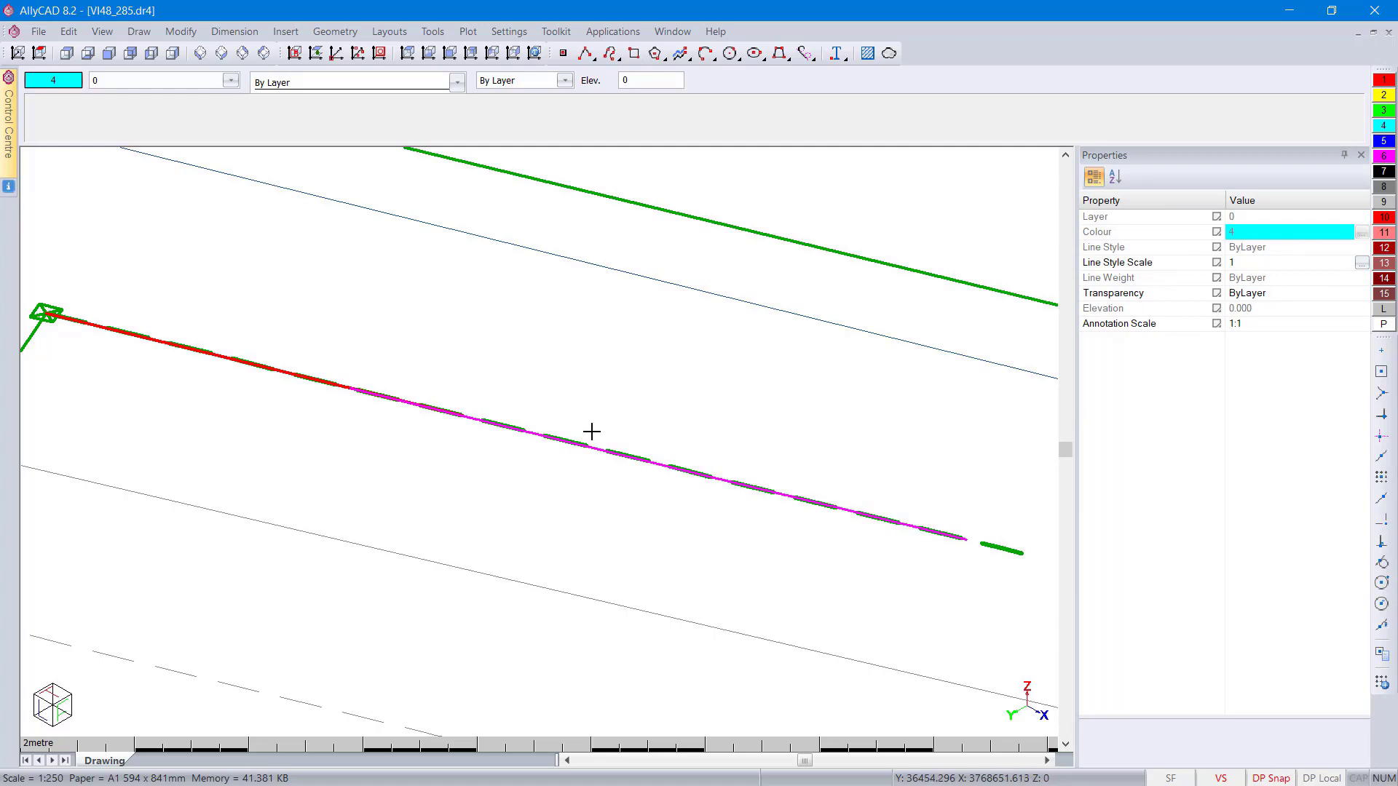
Step: Pick Polyline - 0 from the overlapping objects in the Entity selection dialog
{"action": "left_click", "coordinate": [536, 435]}
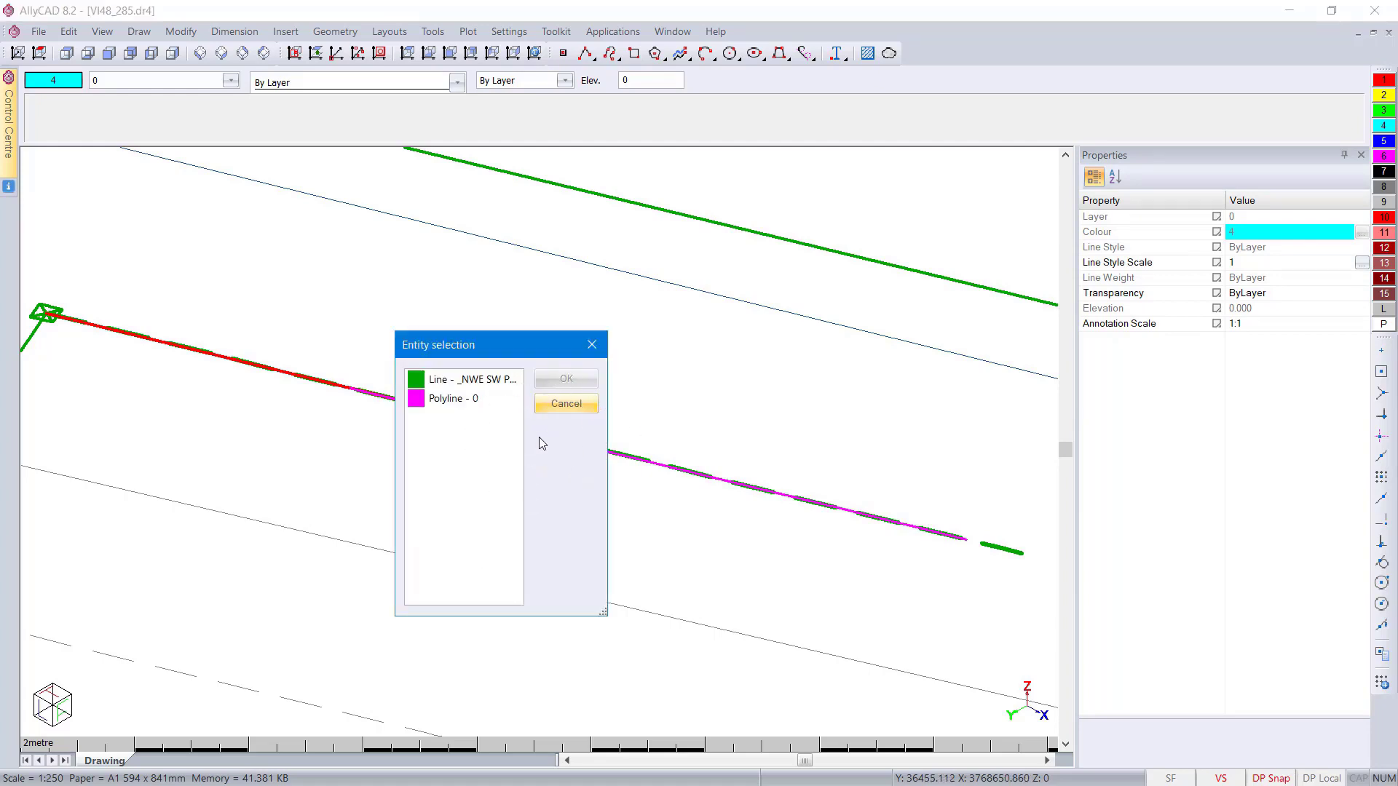
{"action": "left_click", "coordinate": [446, 402]}
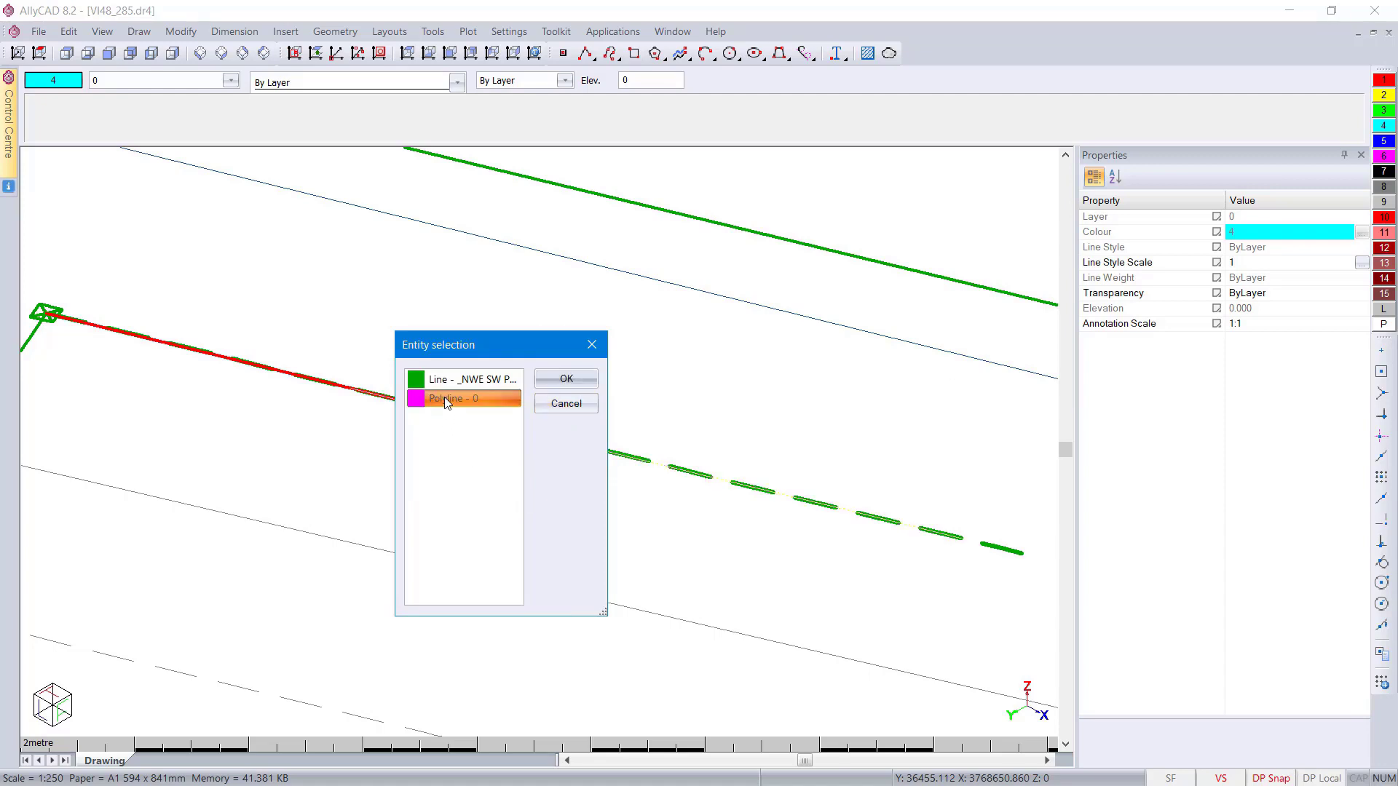
{"action": "left_click", "coordinate": [563, 385]}
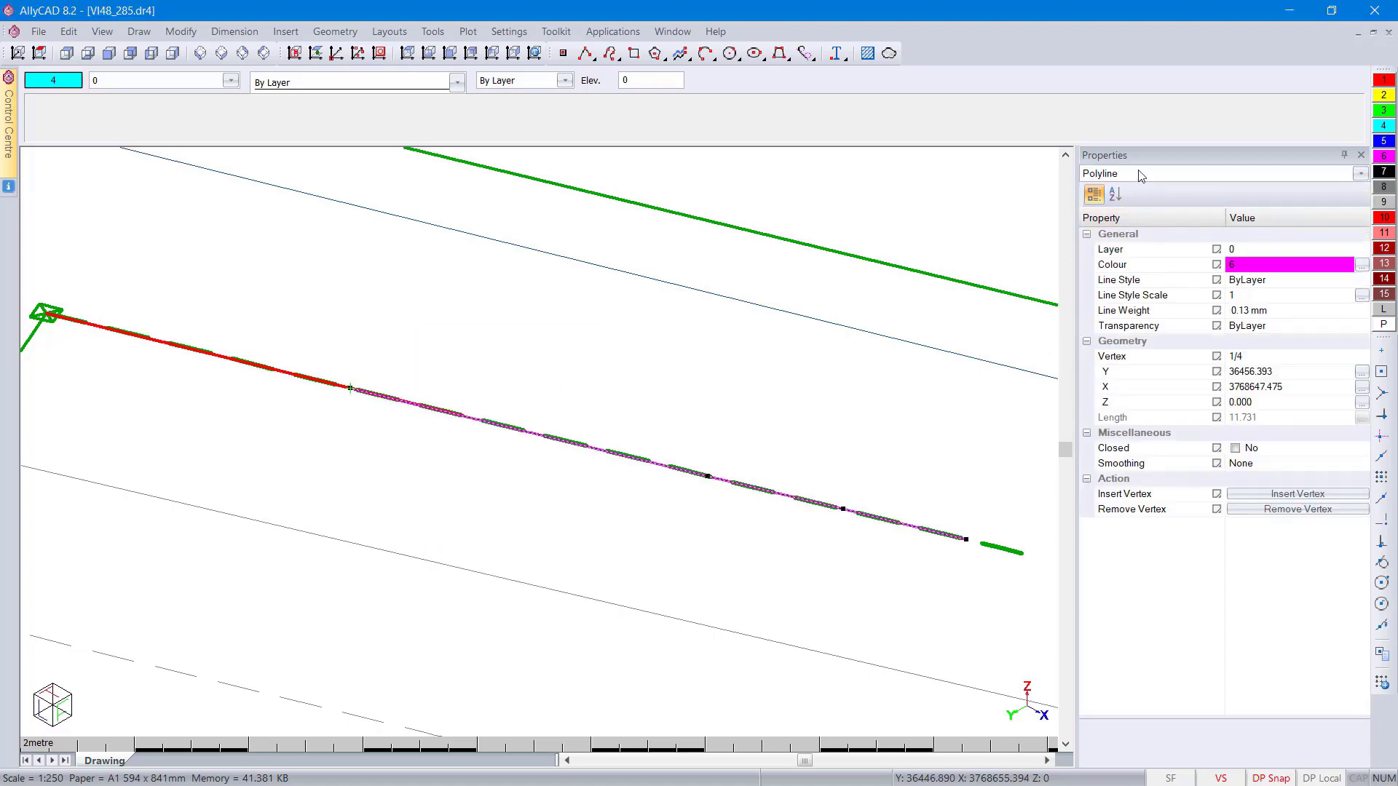